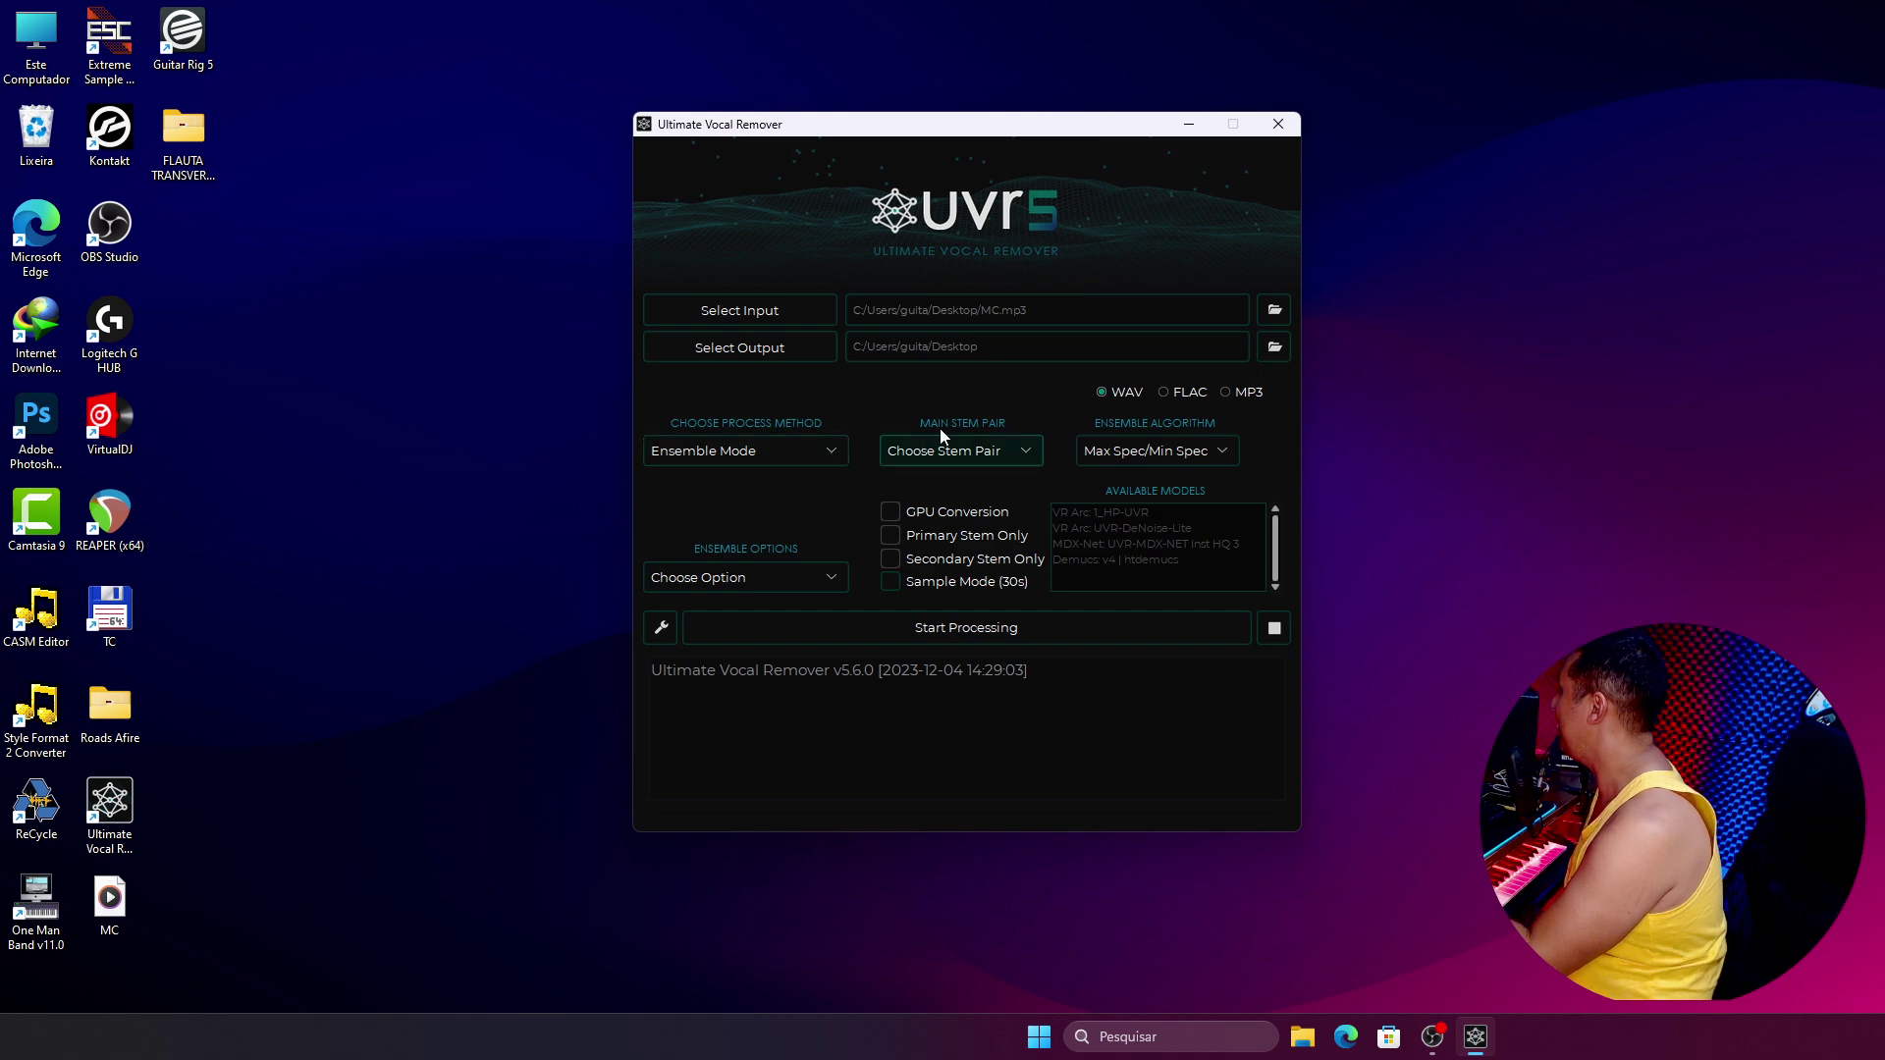
left_click(822, 453)
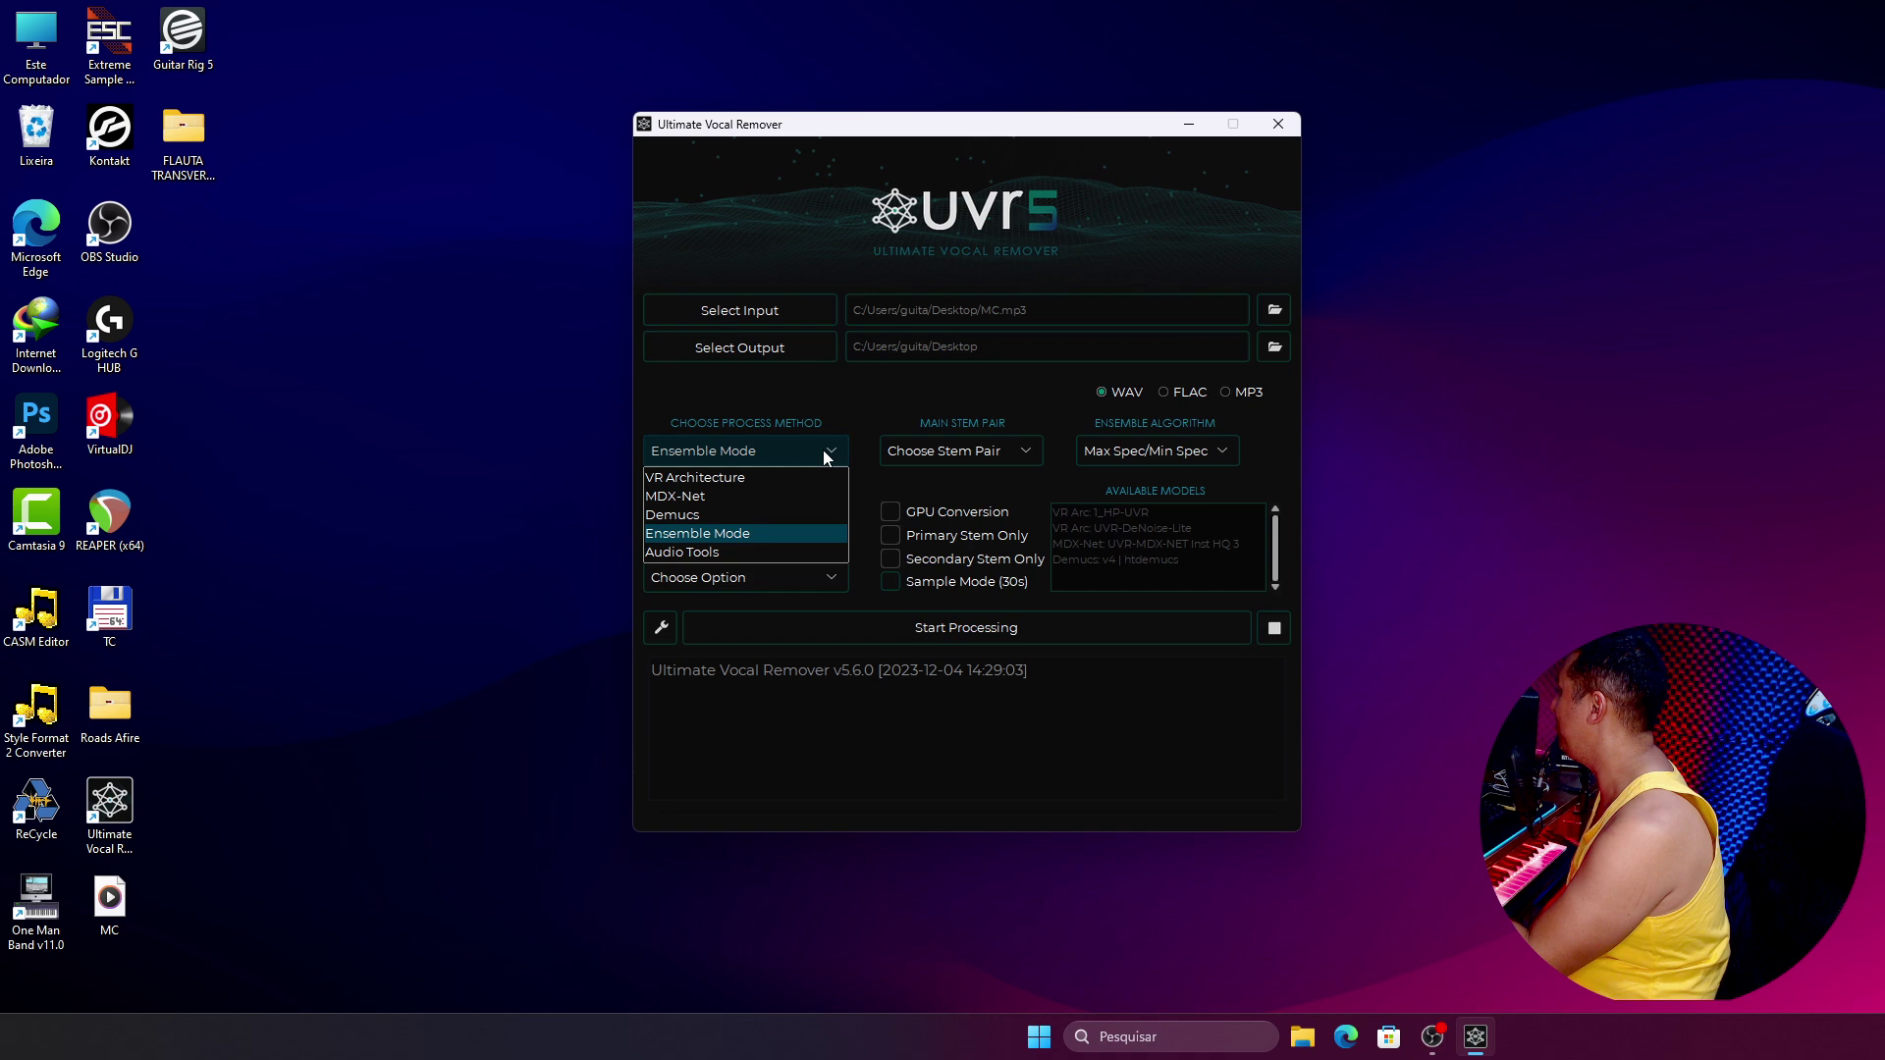
left_click(679, 479)
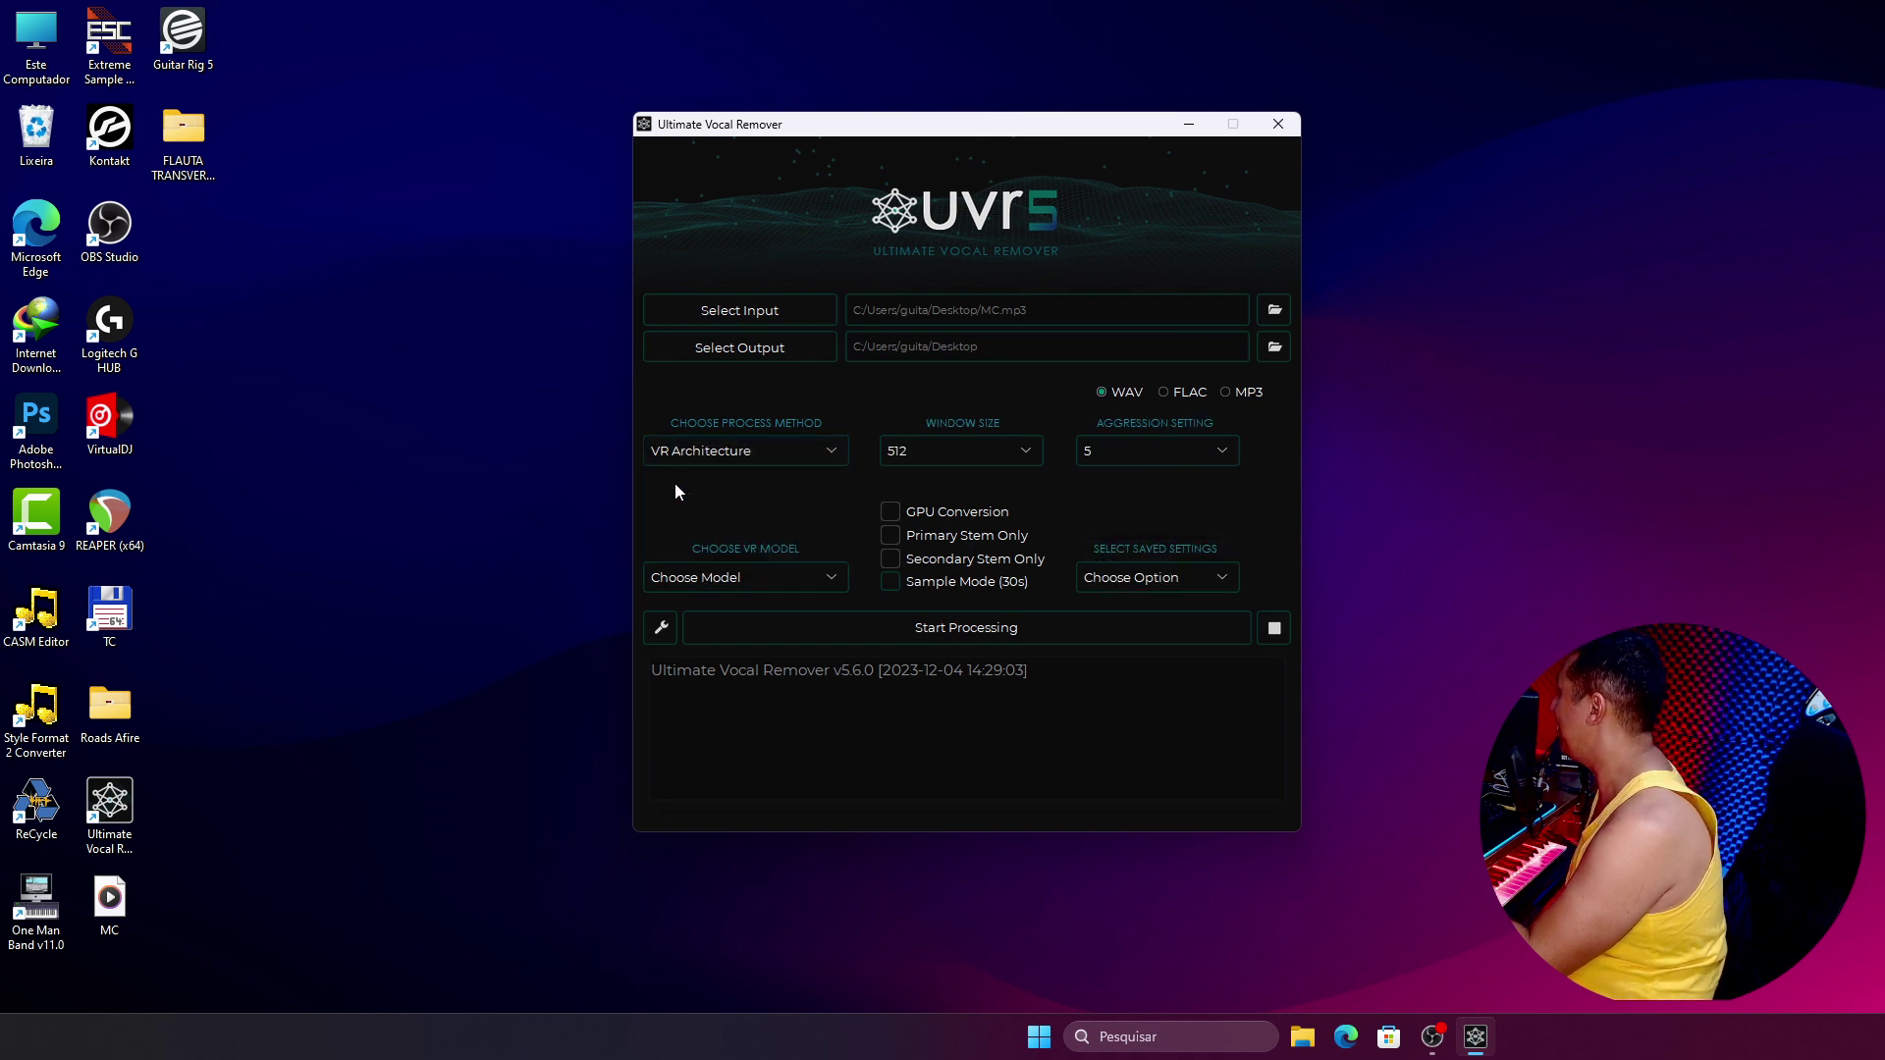
left_click(963, 451)
left_click(963, 452)
Step: Set the process method to Ensemble Mode and the main stem pair to Vocals/Instrumental
left_click(769, 454)
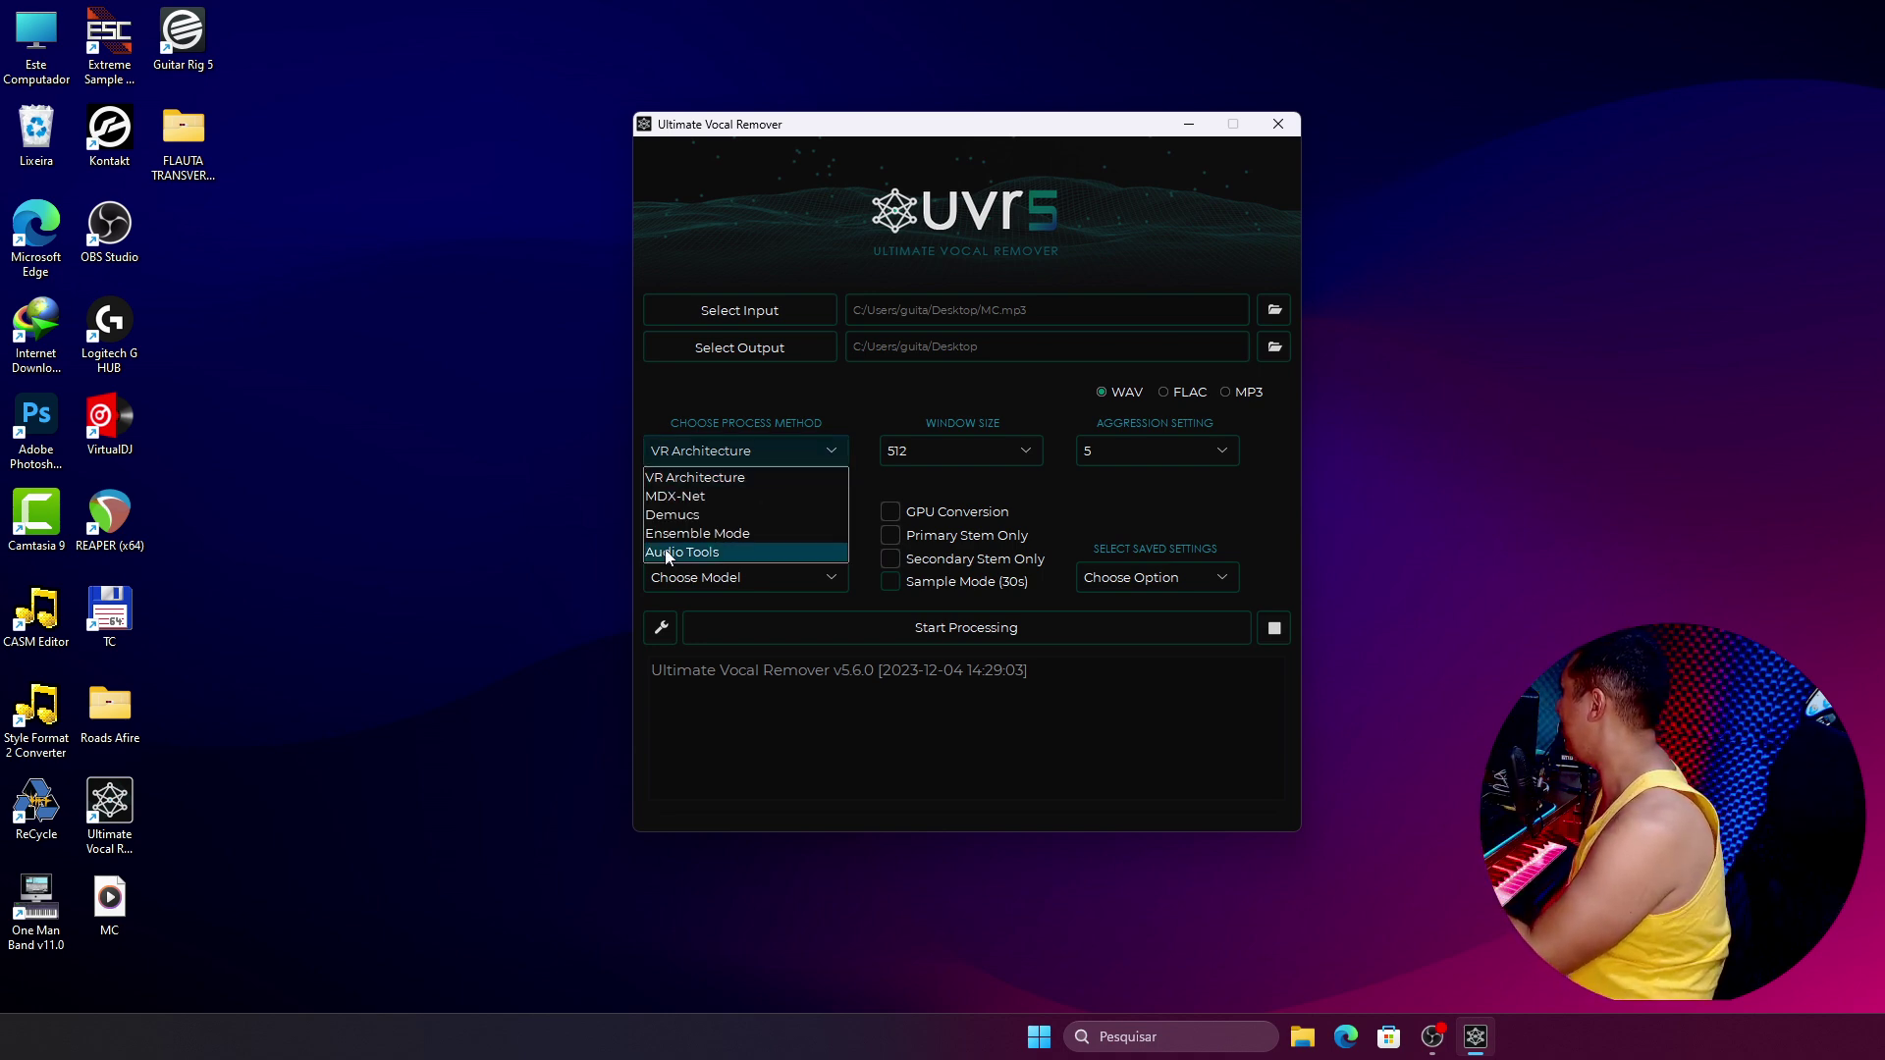
left_click(695, 538)
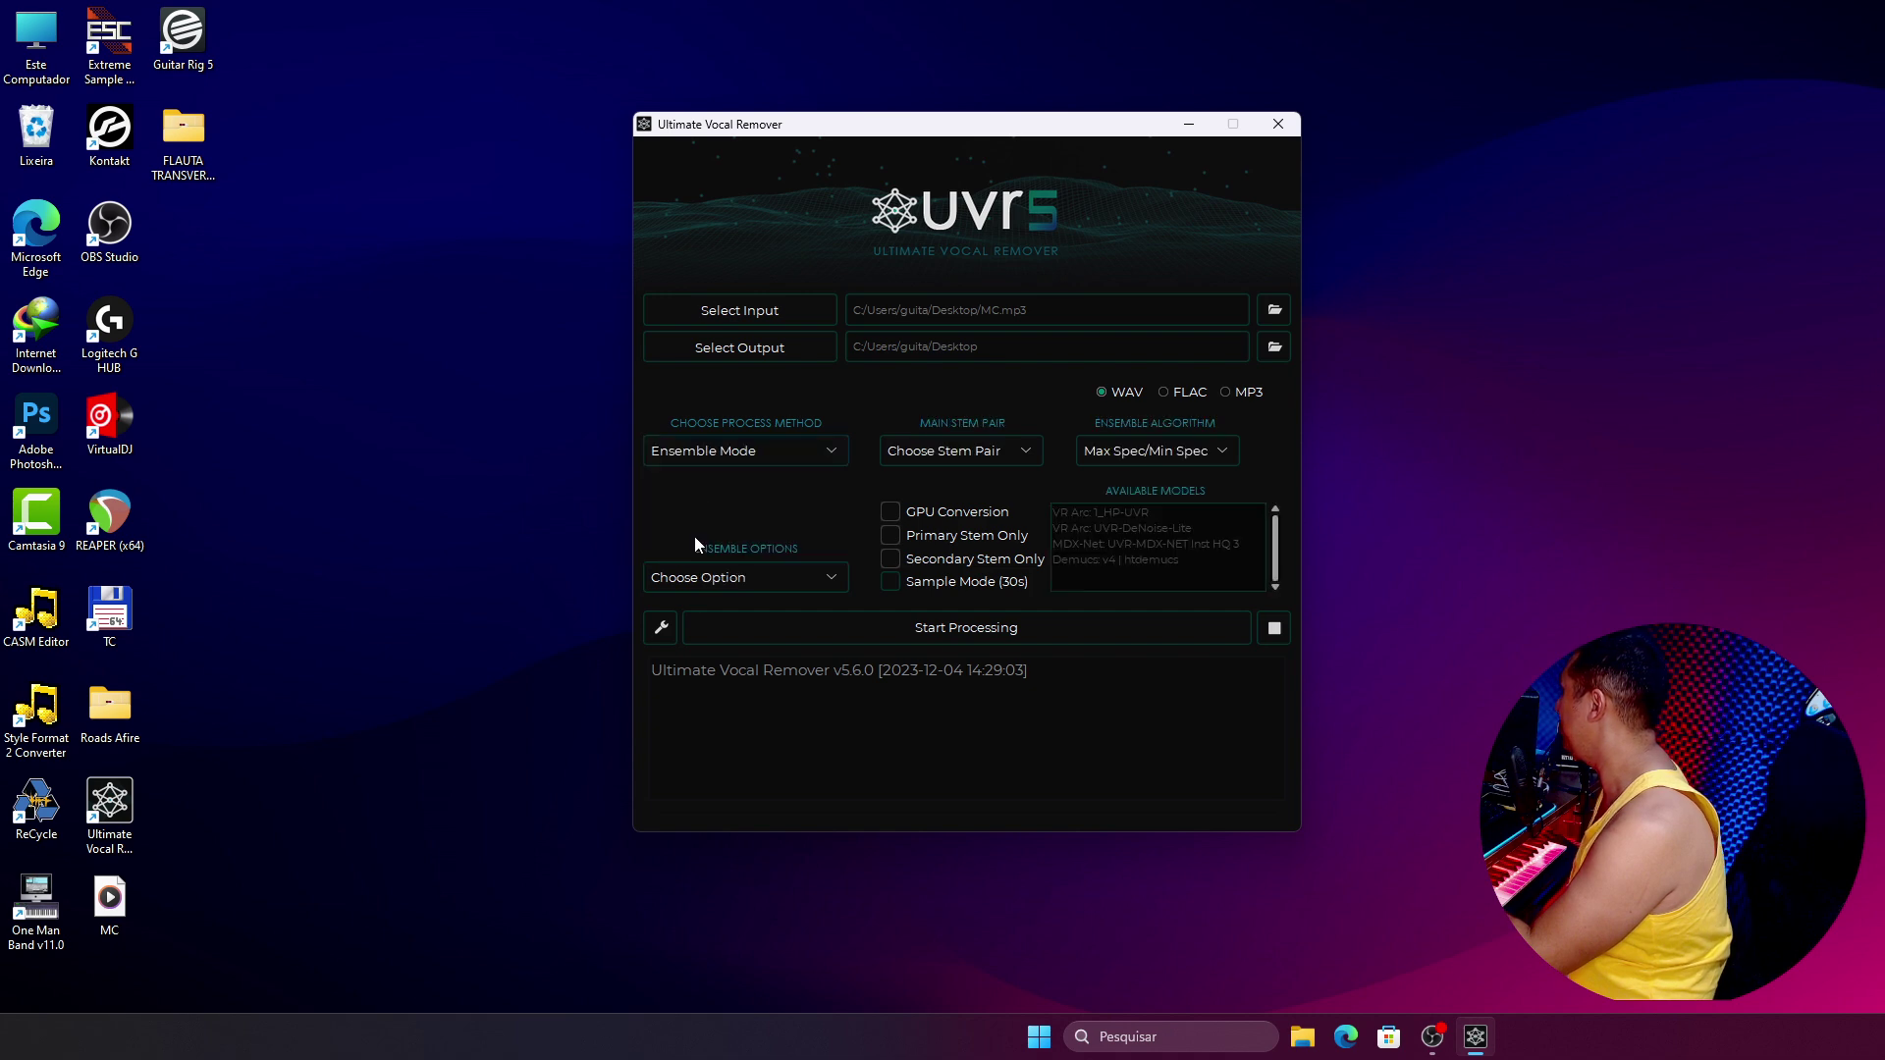
left_click(940, 454)
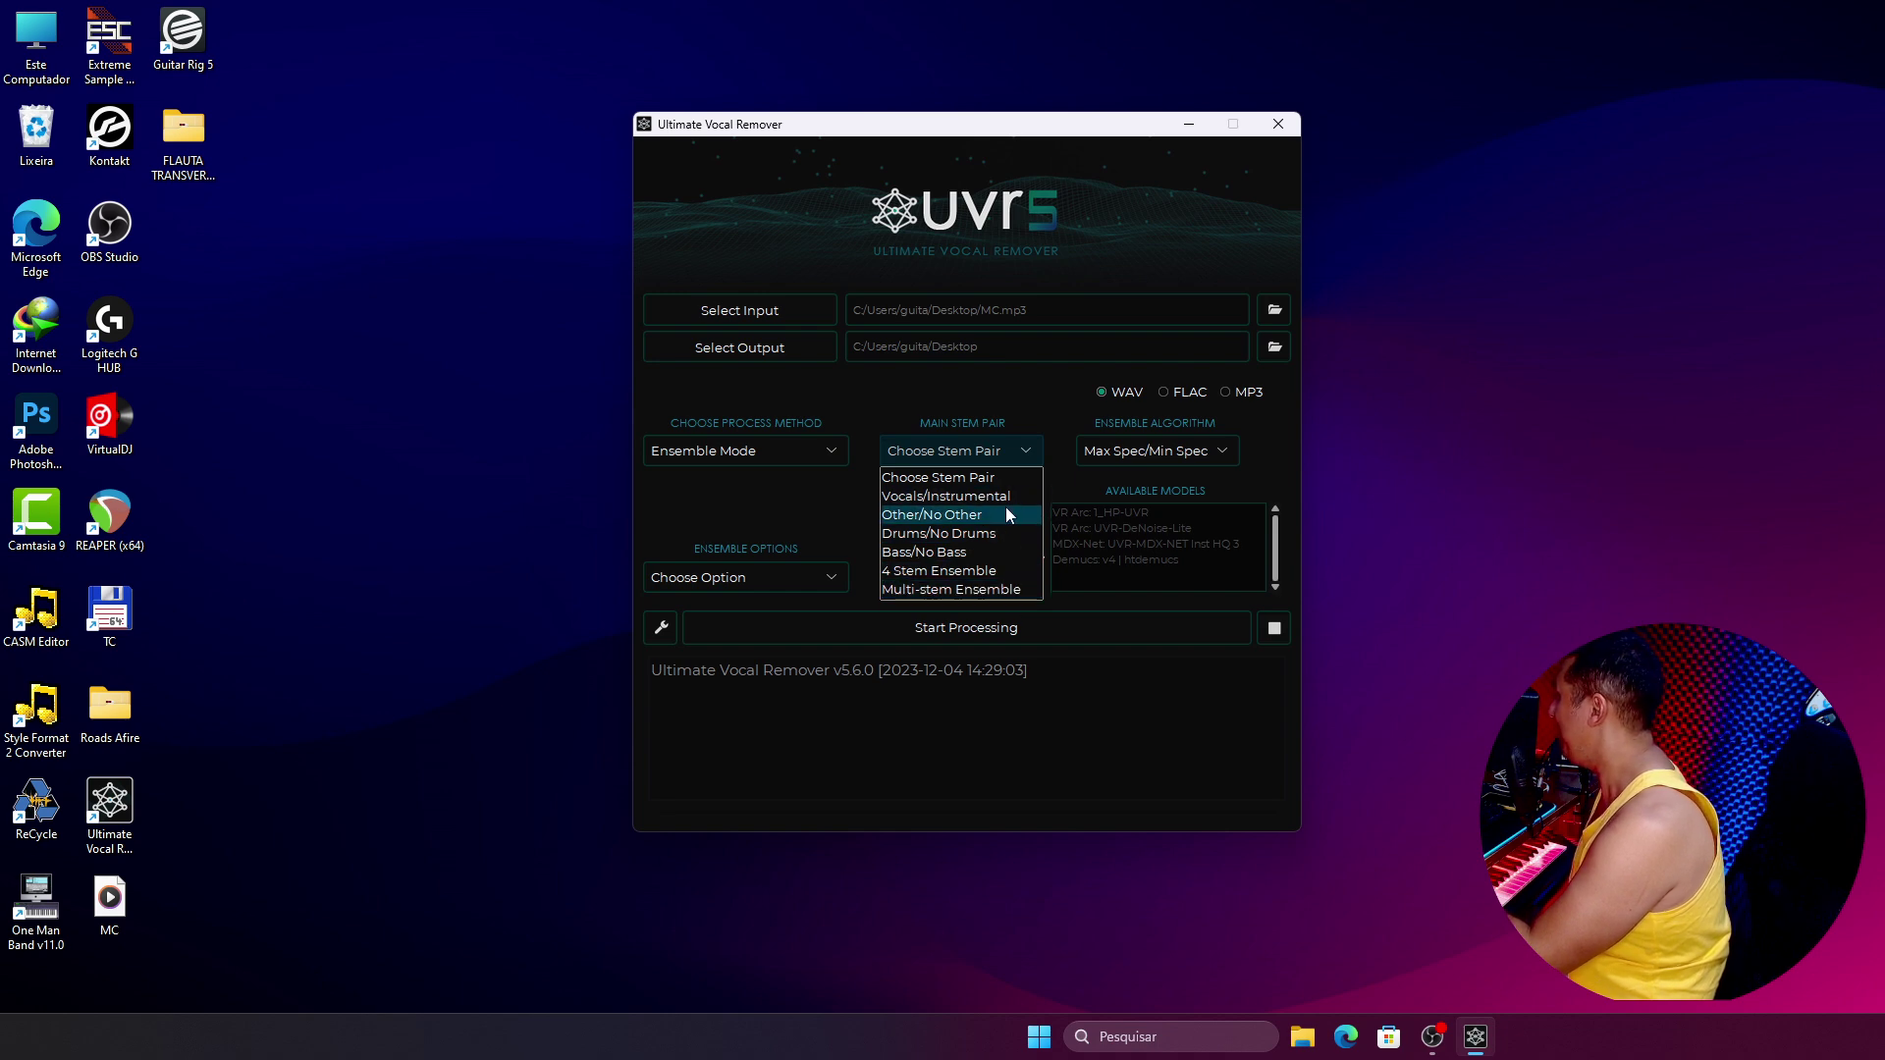
left_click(904, 498)
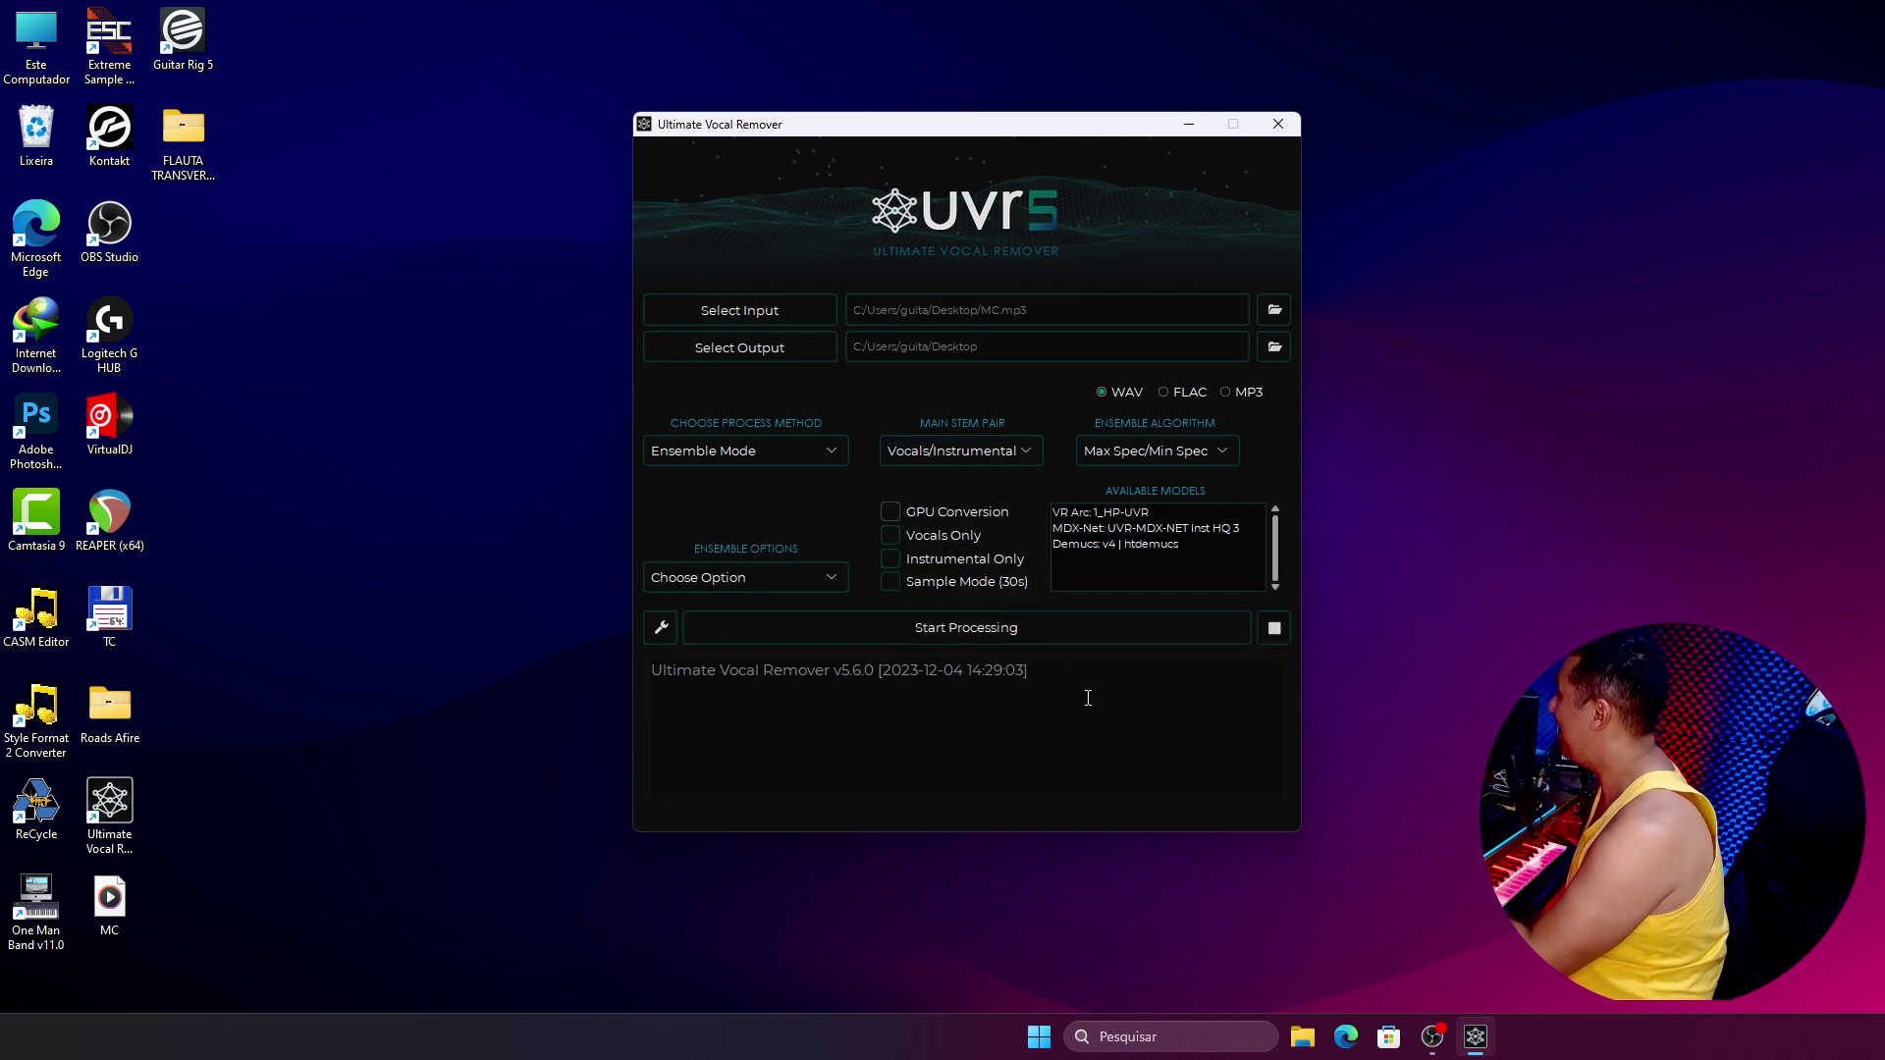
left_click(1186, 394)
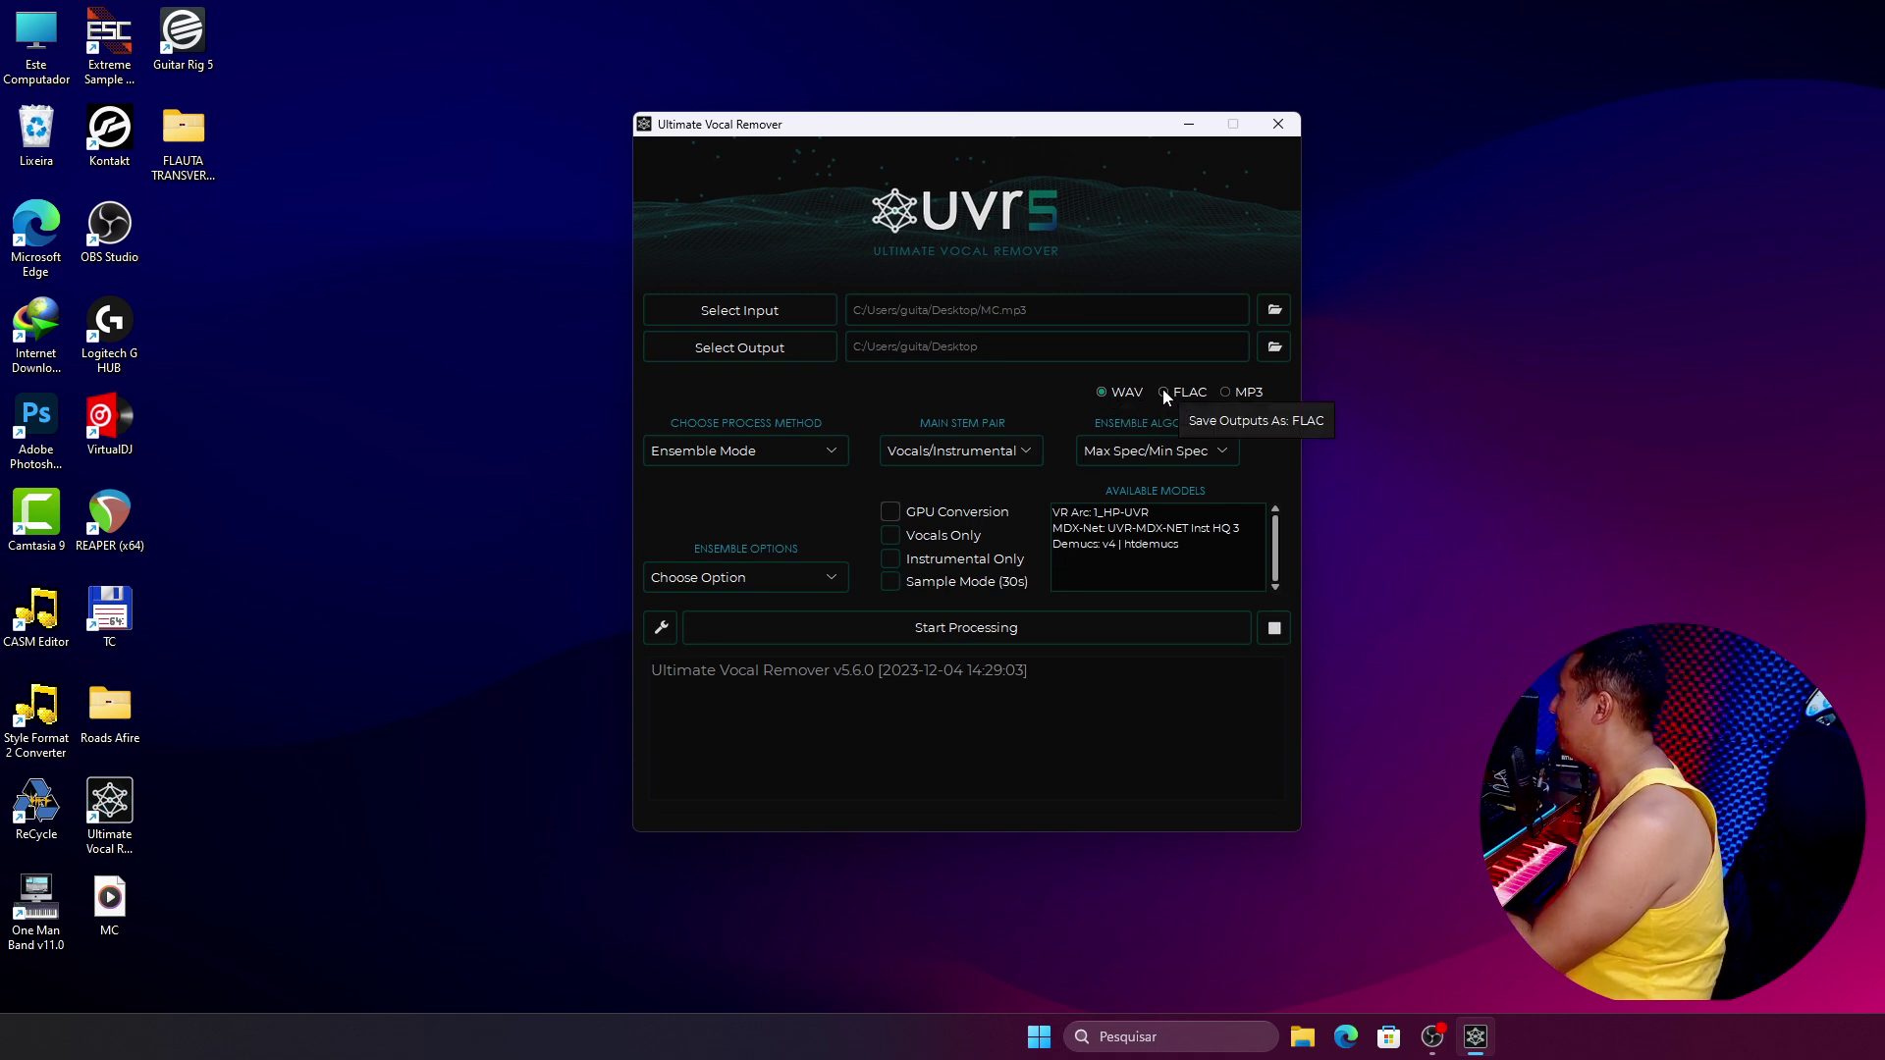
left_click(1227, 392)
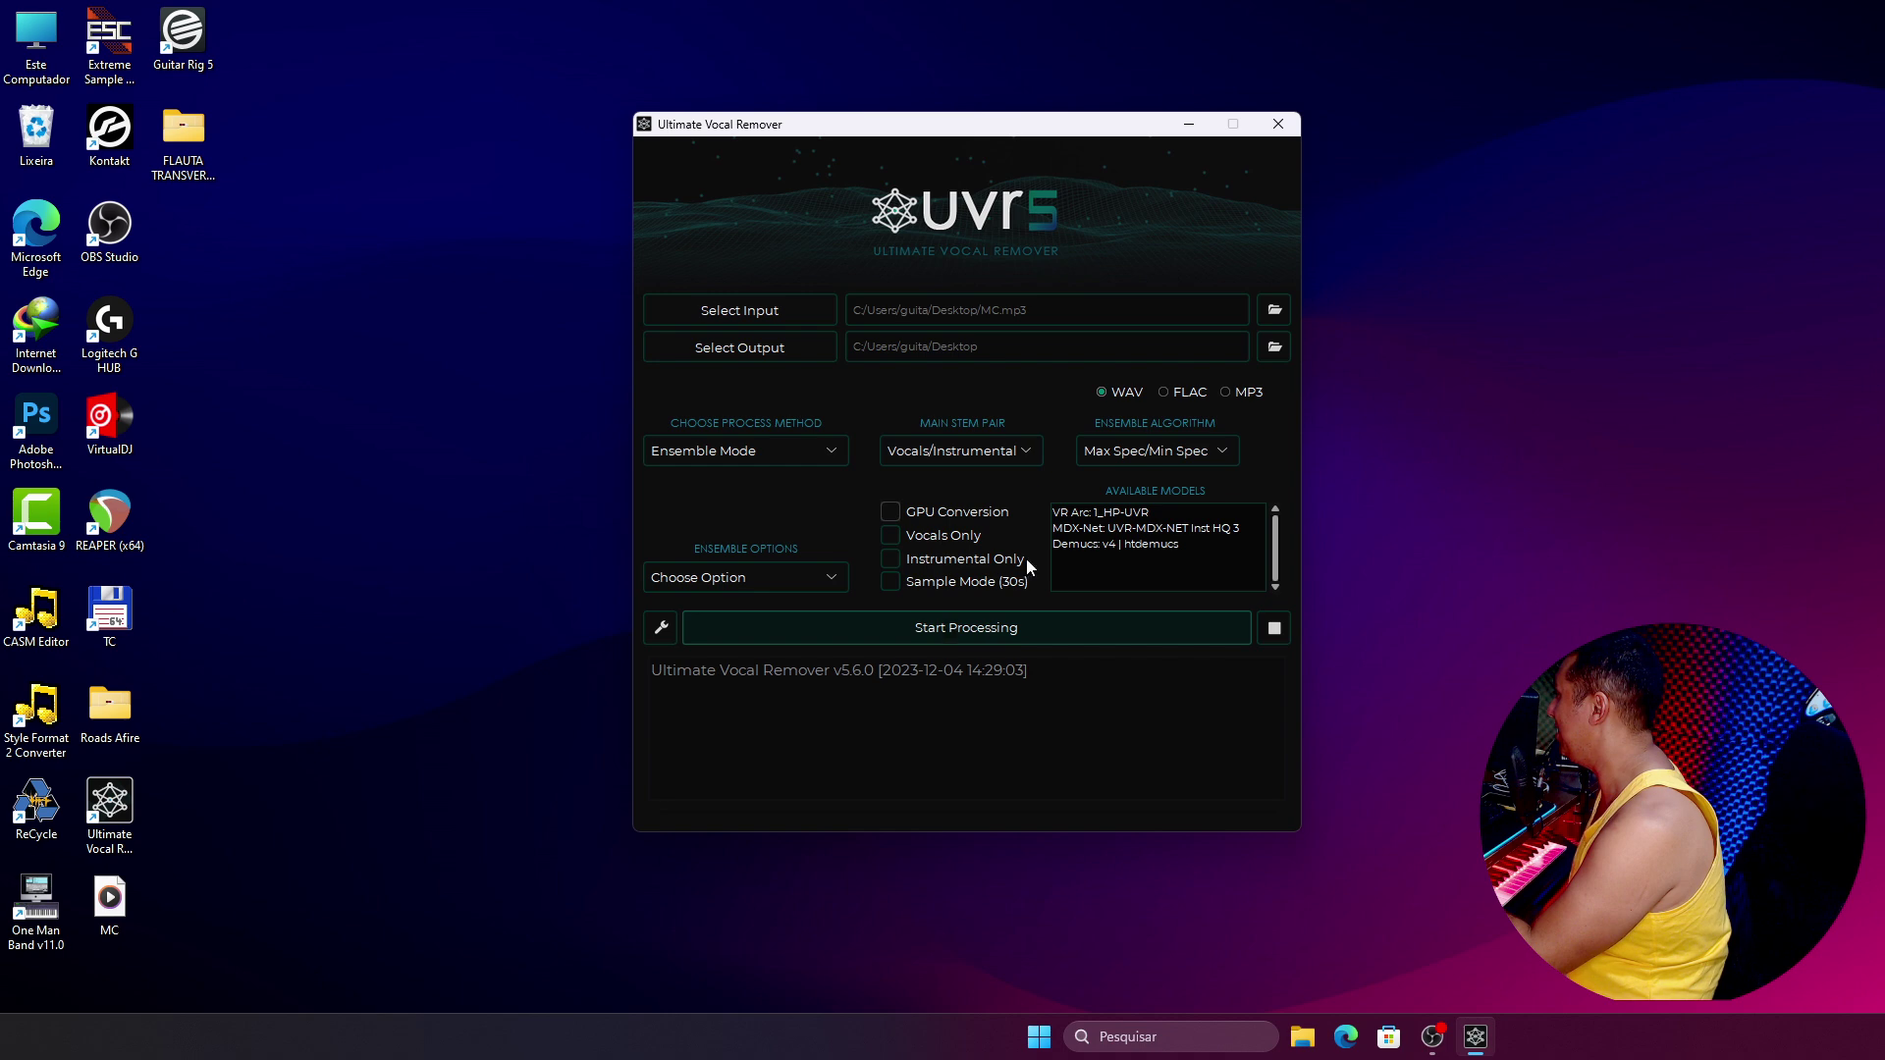
left_click(1116, 550)
left_click(1118, 529)
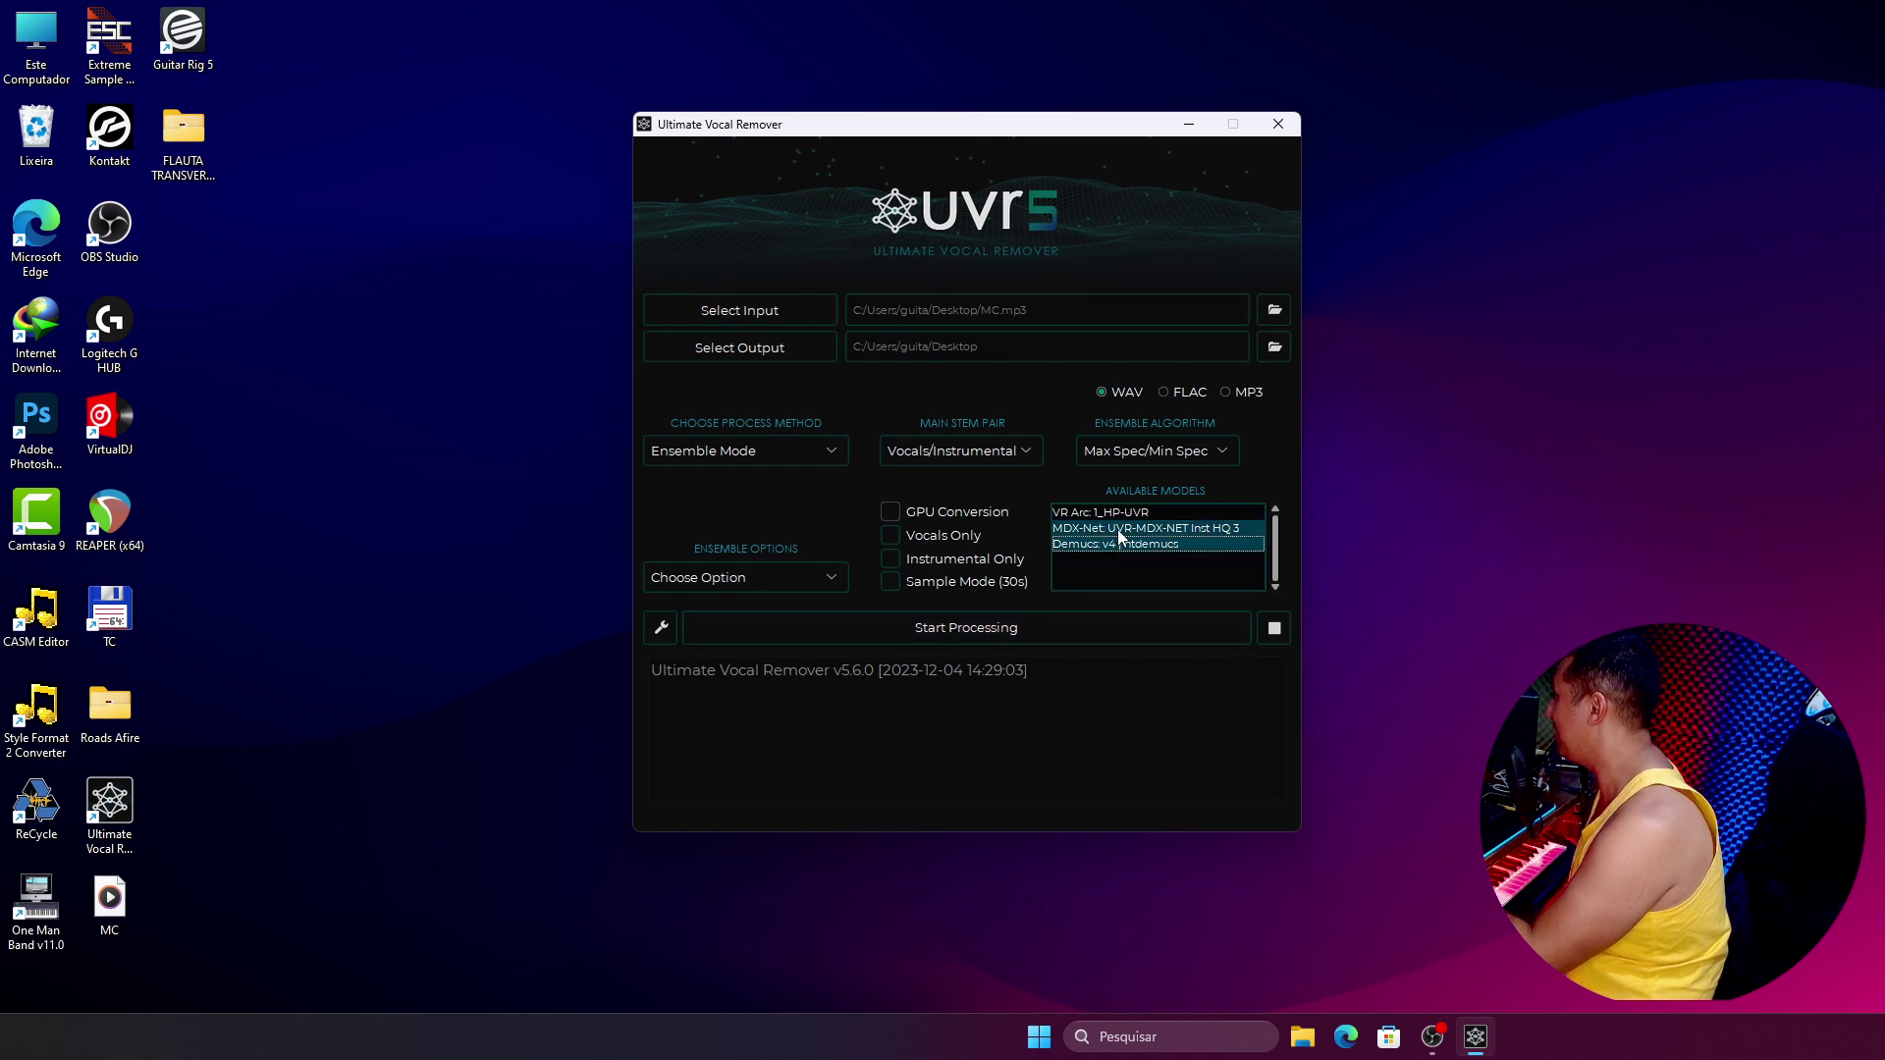
left_click(1118, 512)
left_click(1122, 514)
left_click(1127, 557)
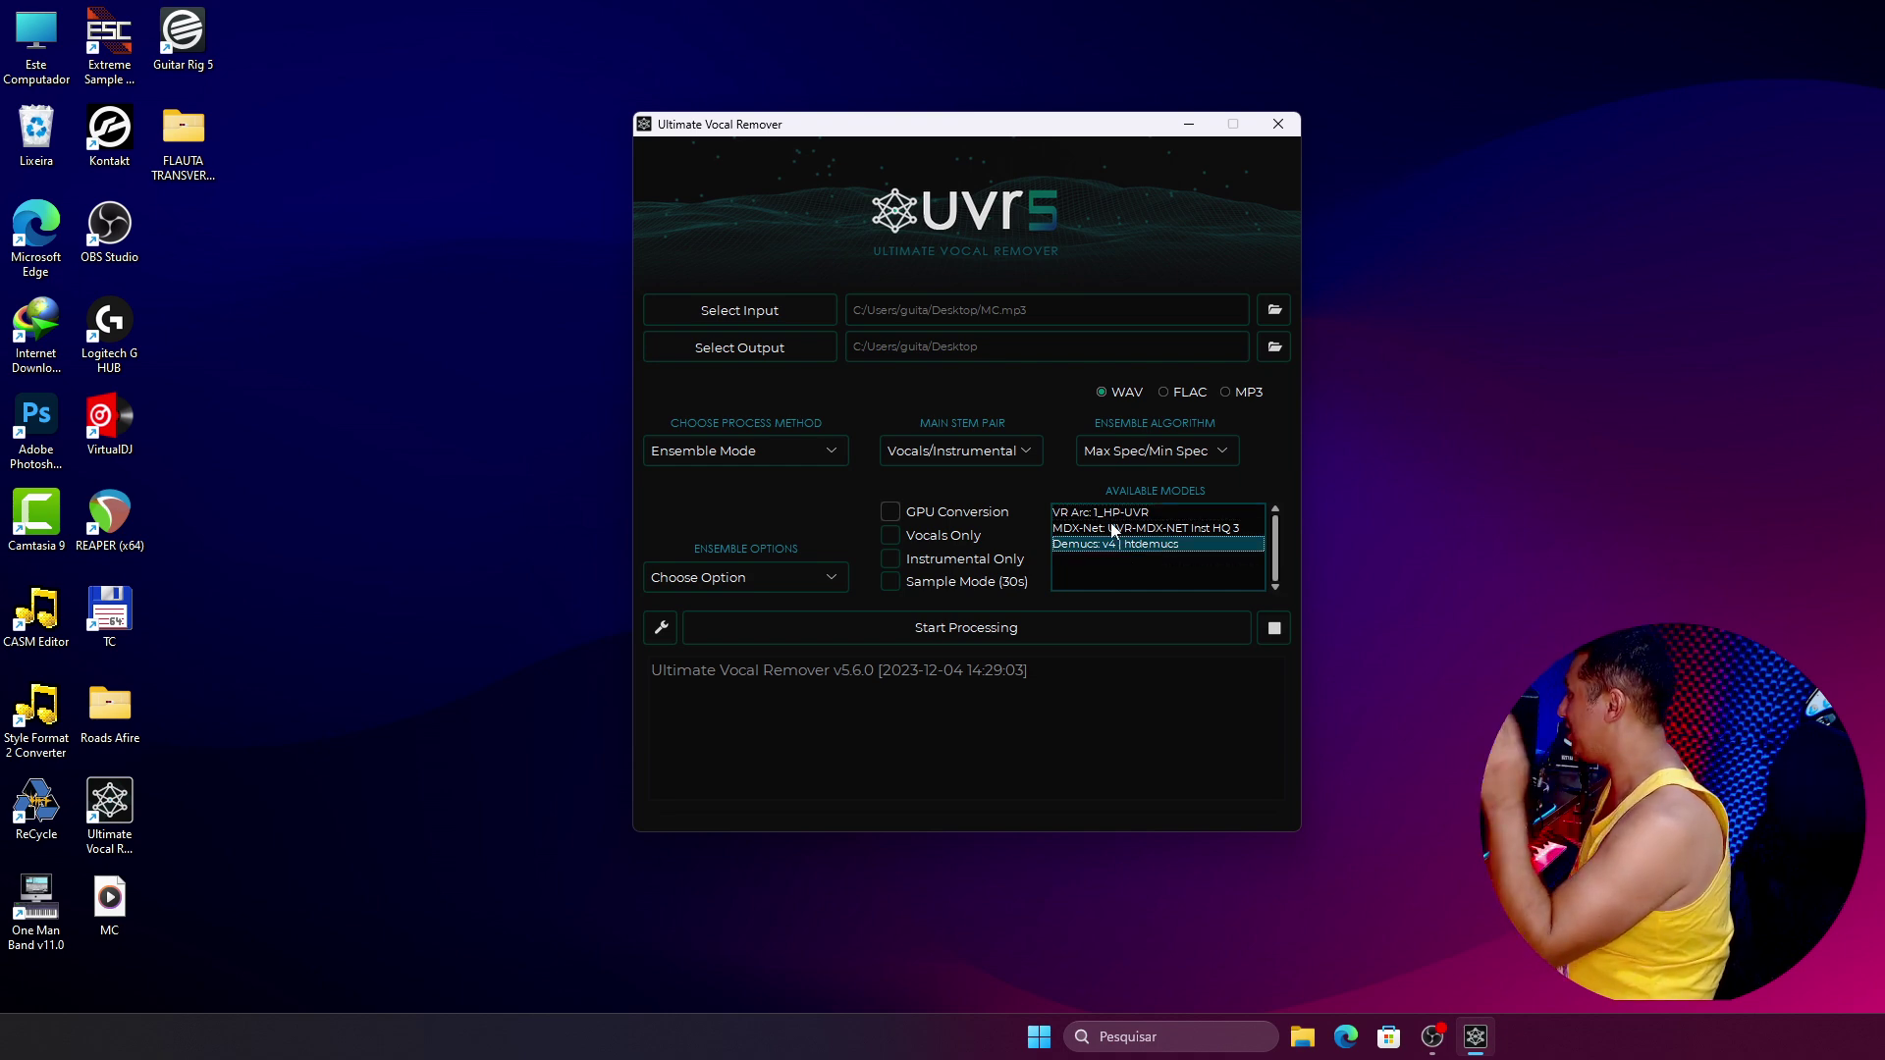
left_click(1125, 585, "ctrl")
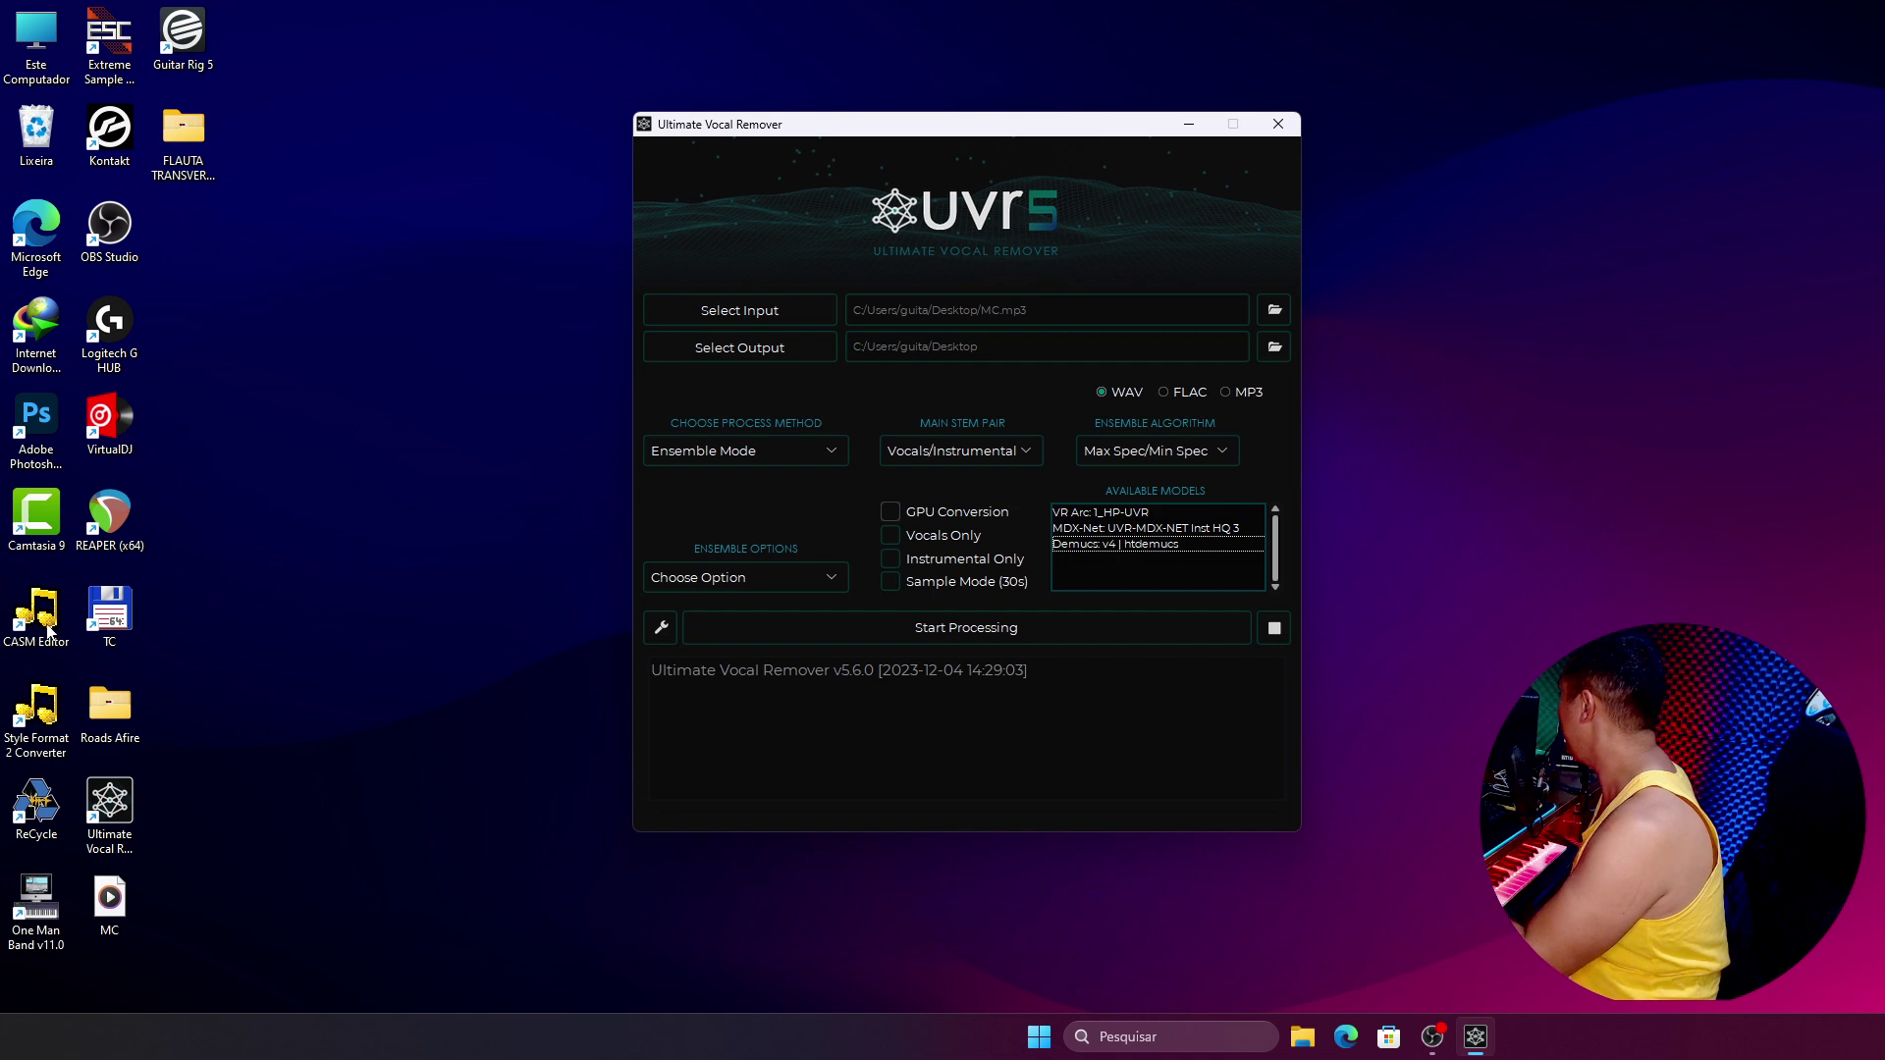
Step: Play the MC audio file from the desktop in the media player, listen to several parts of the song and close the player
double_click(109, 898)
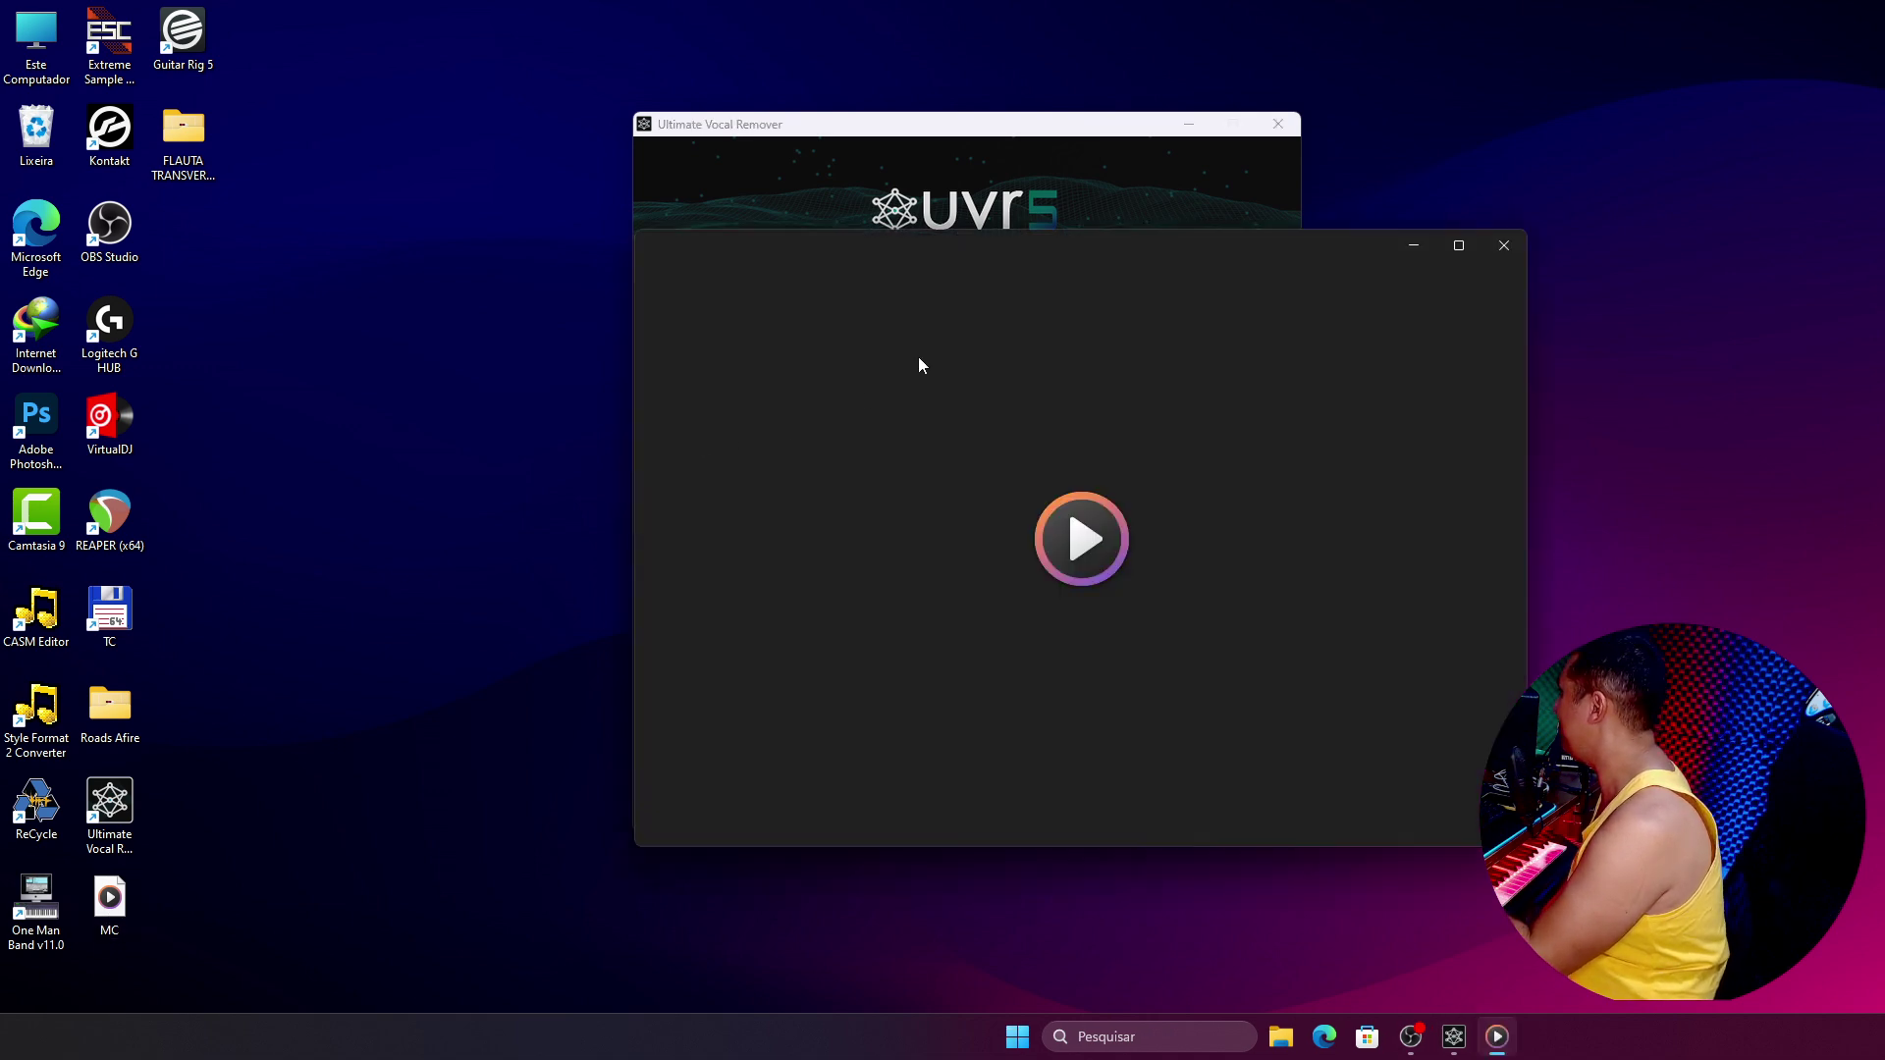
left_click(972, 710)
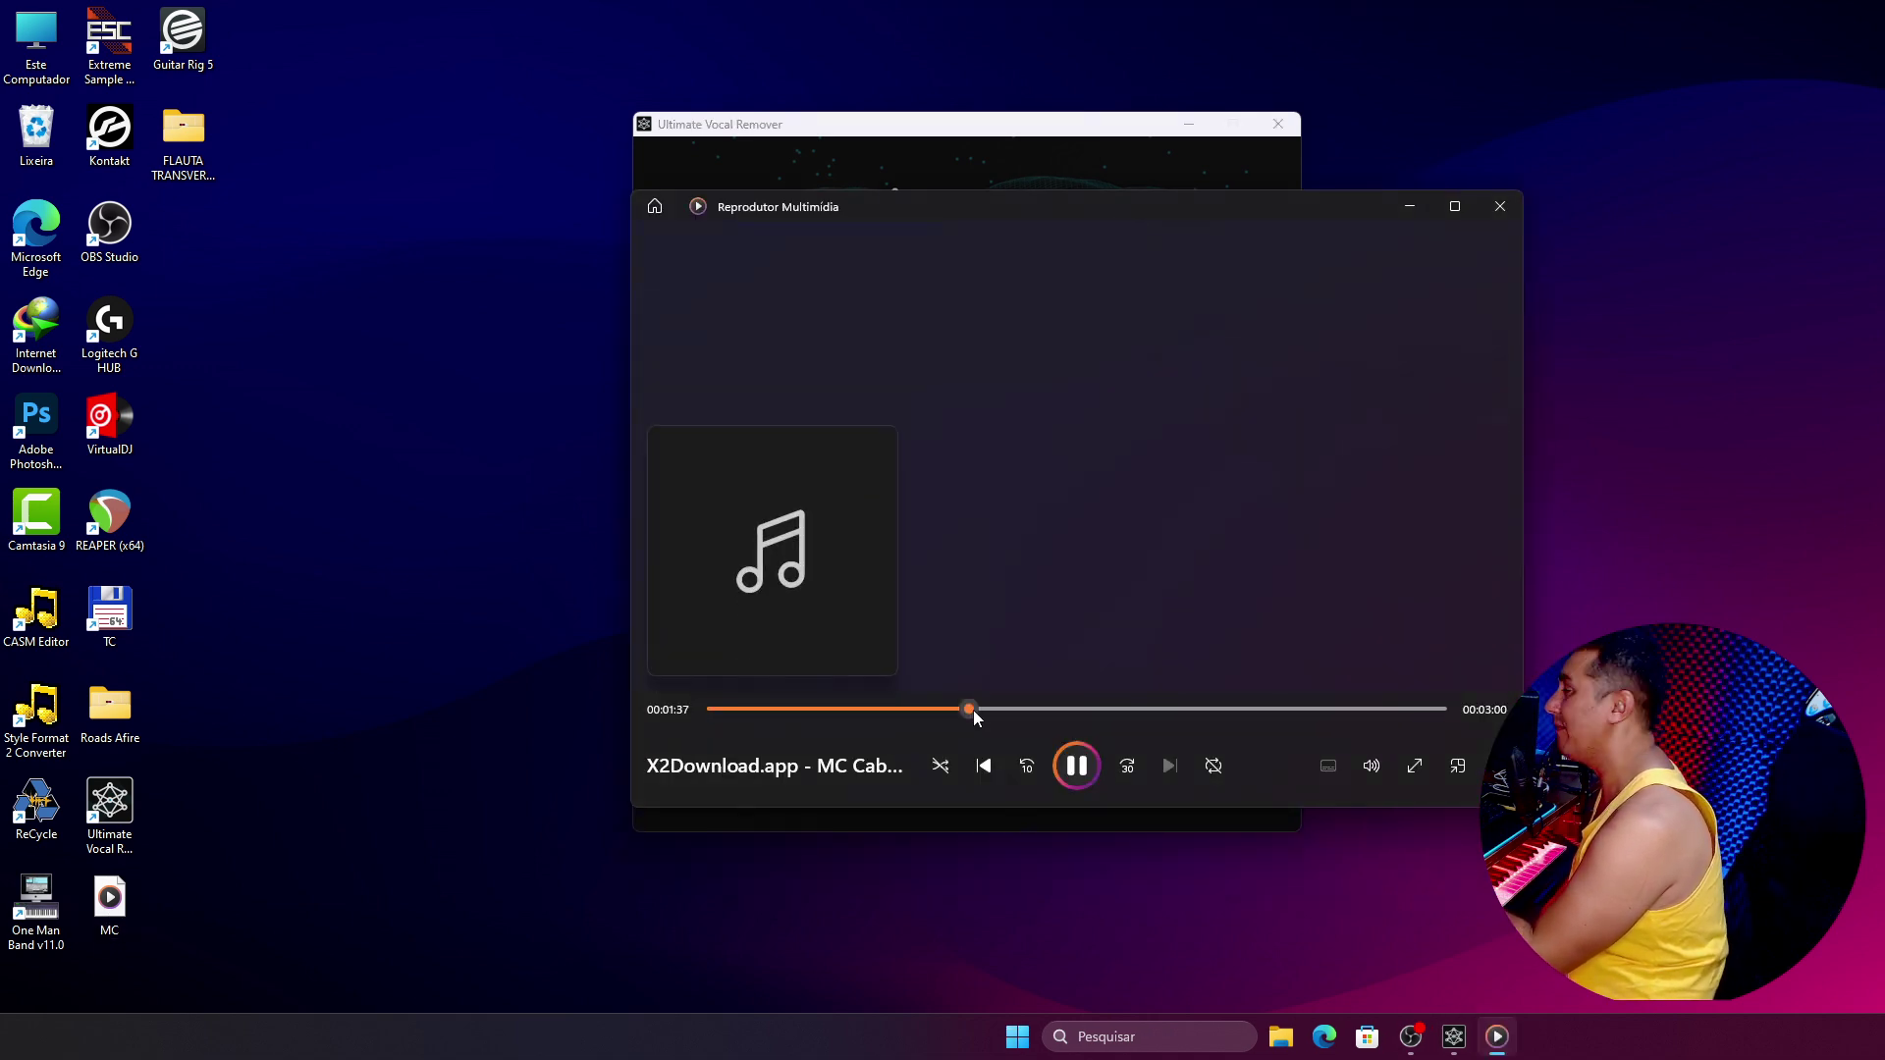
left_click(1095, 709)
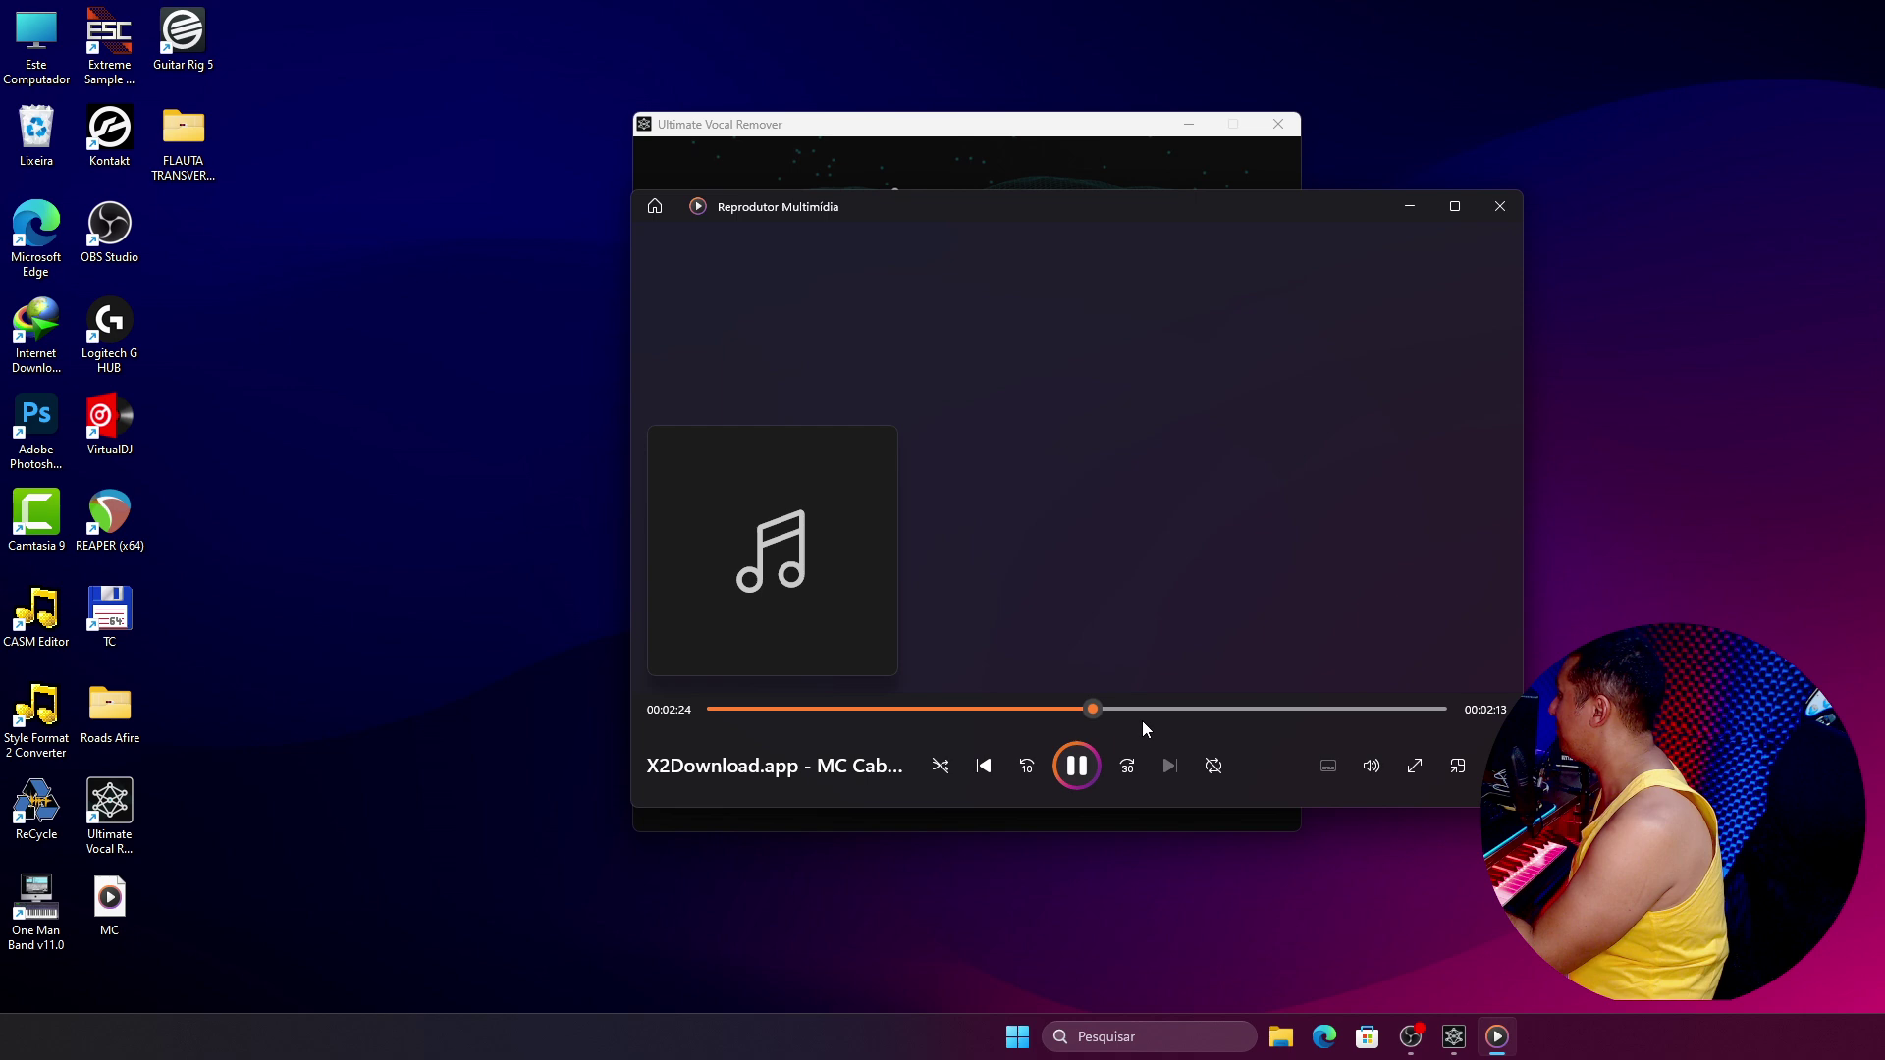
left_click(1165, 709)
left_click(1195, 709)
left_click(1254, 709)
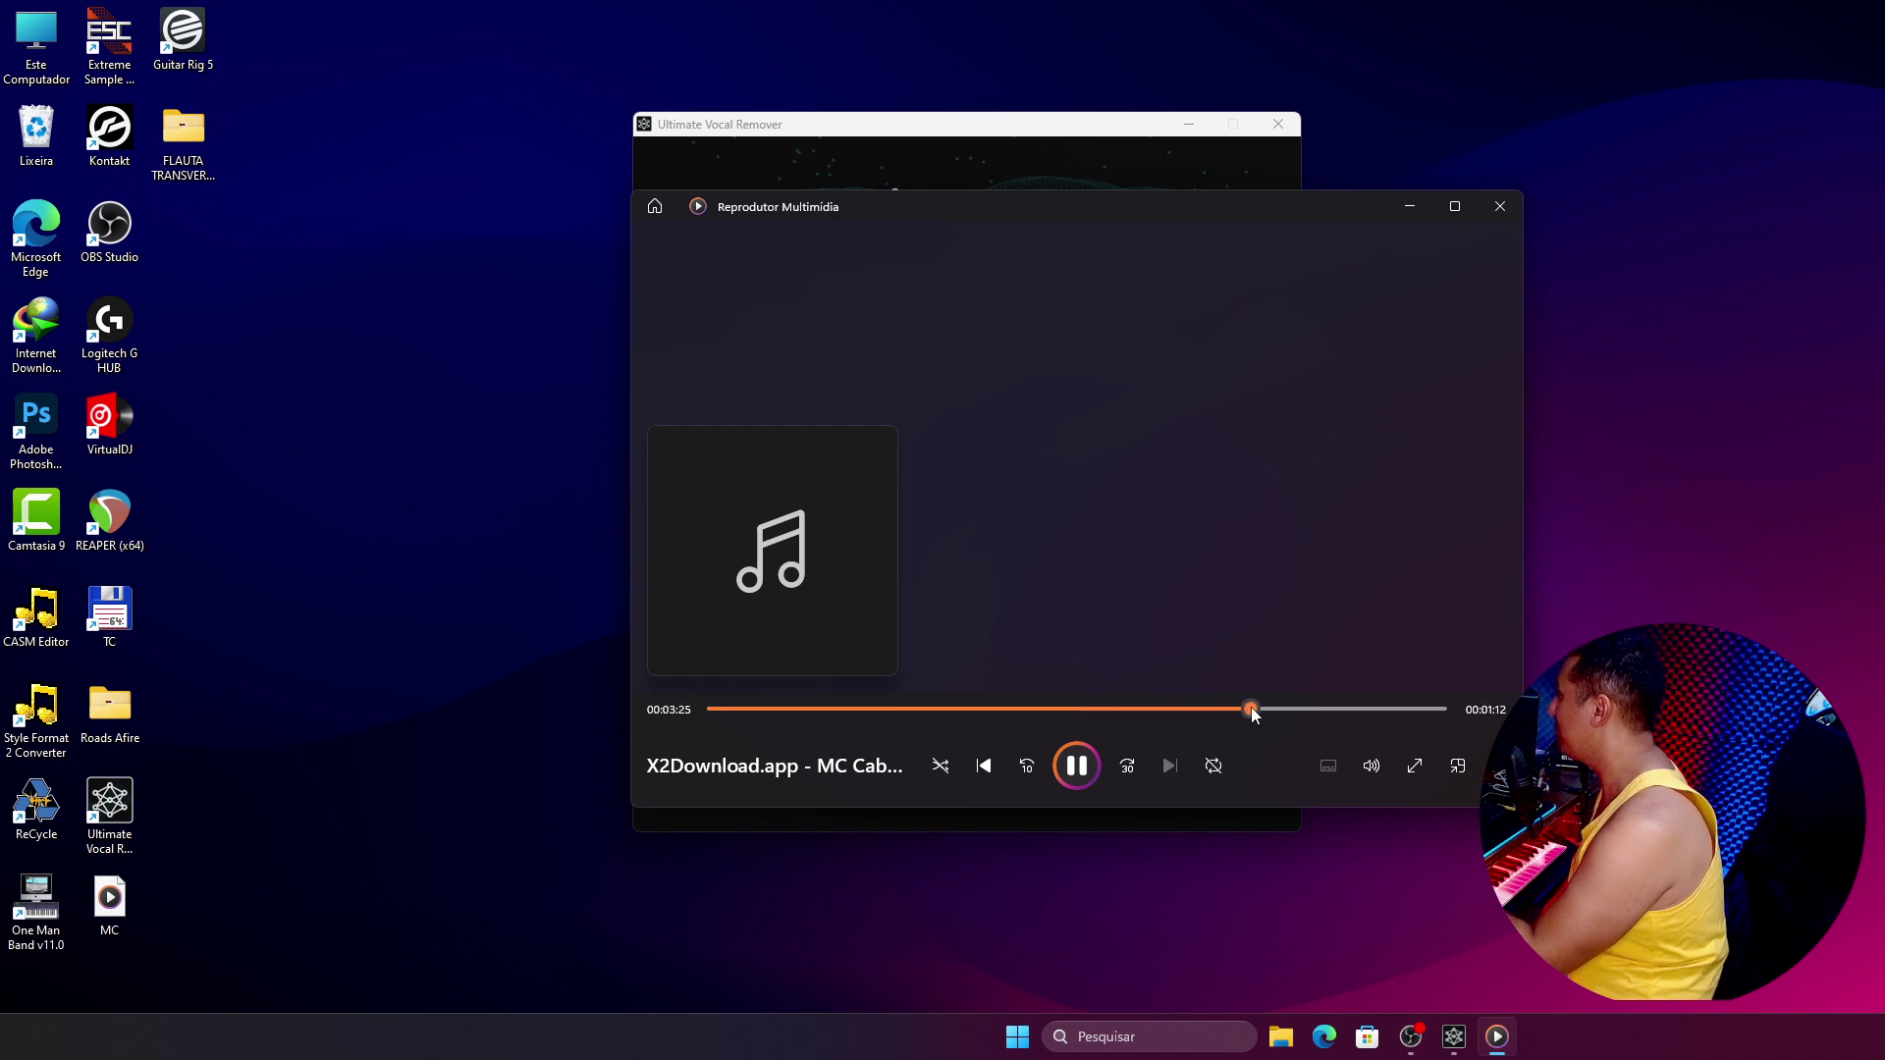
left_click(1500, 206)
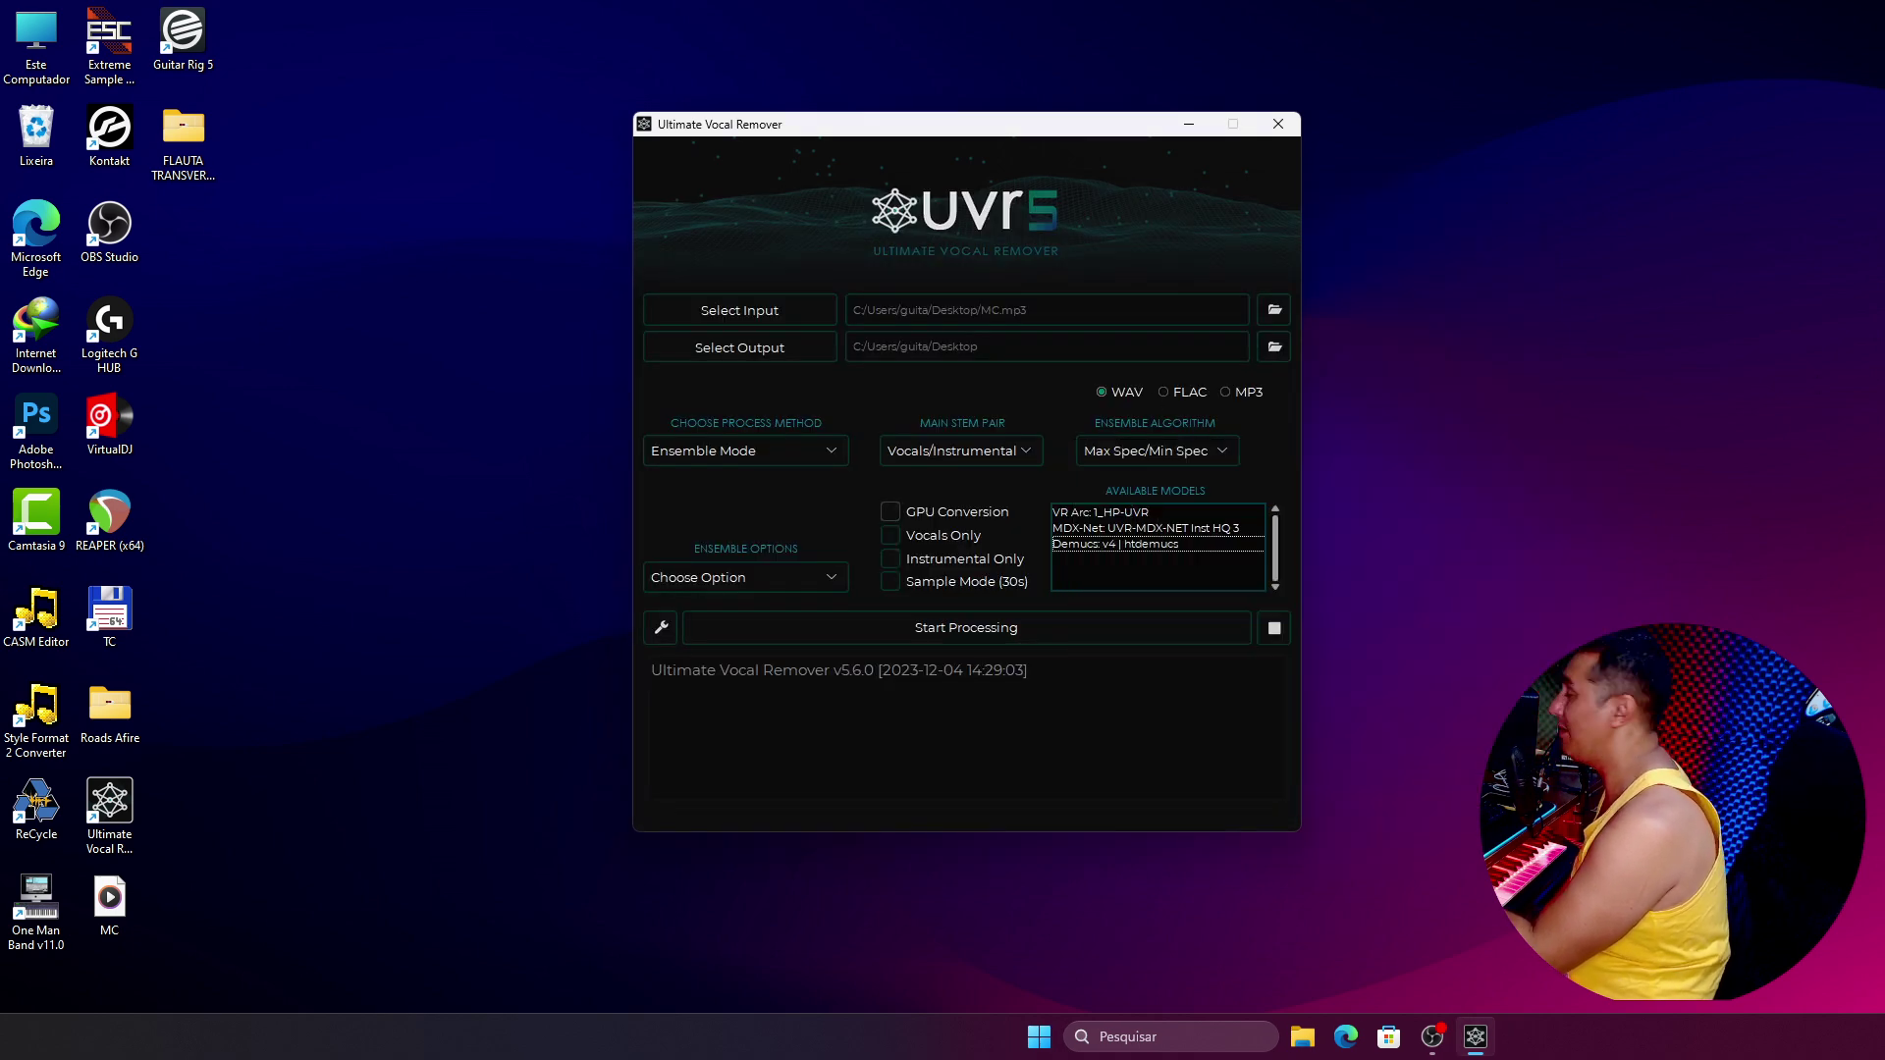
Step: Choose the MC audio file from the Desktop as the input and the Desktop as the output folder
key("alt+Tab")
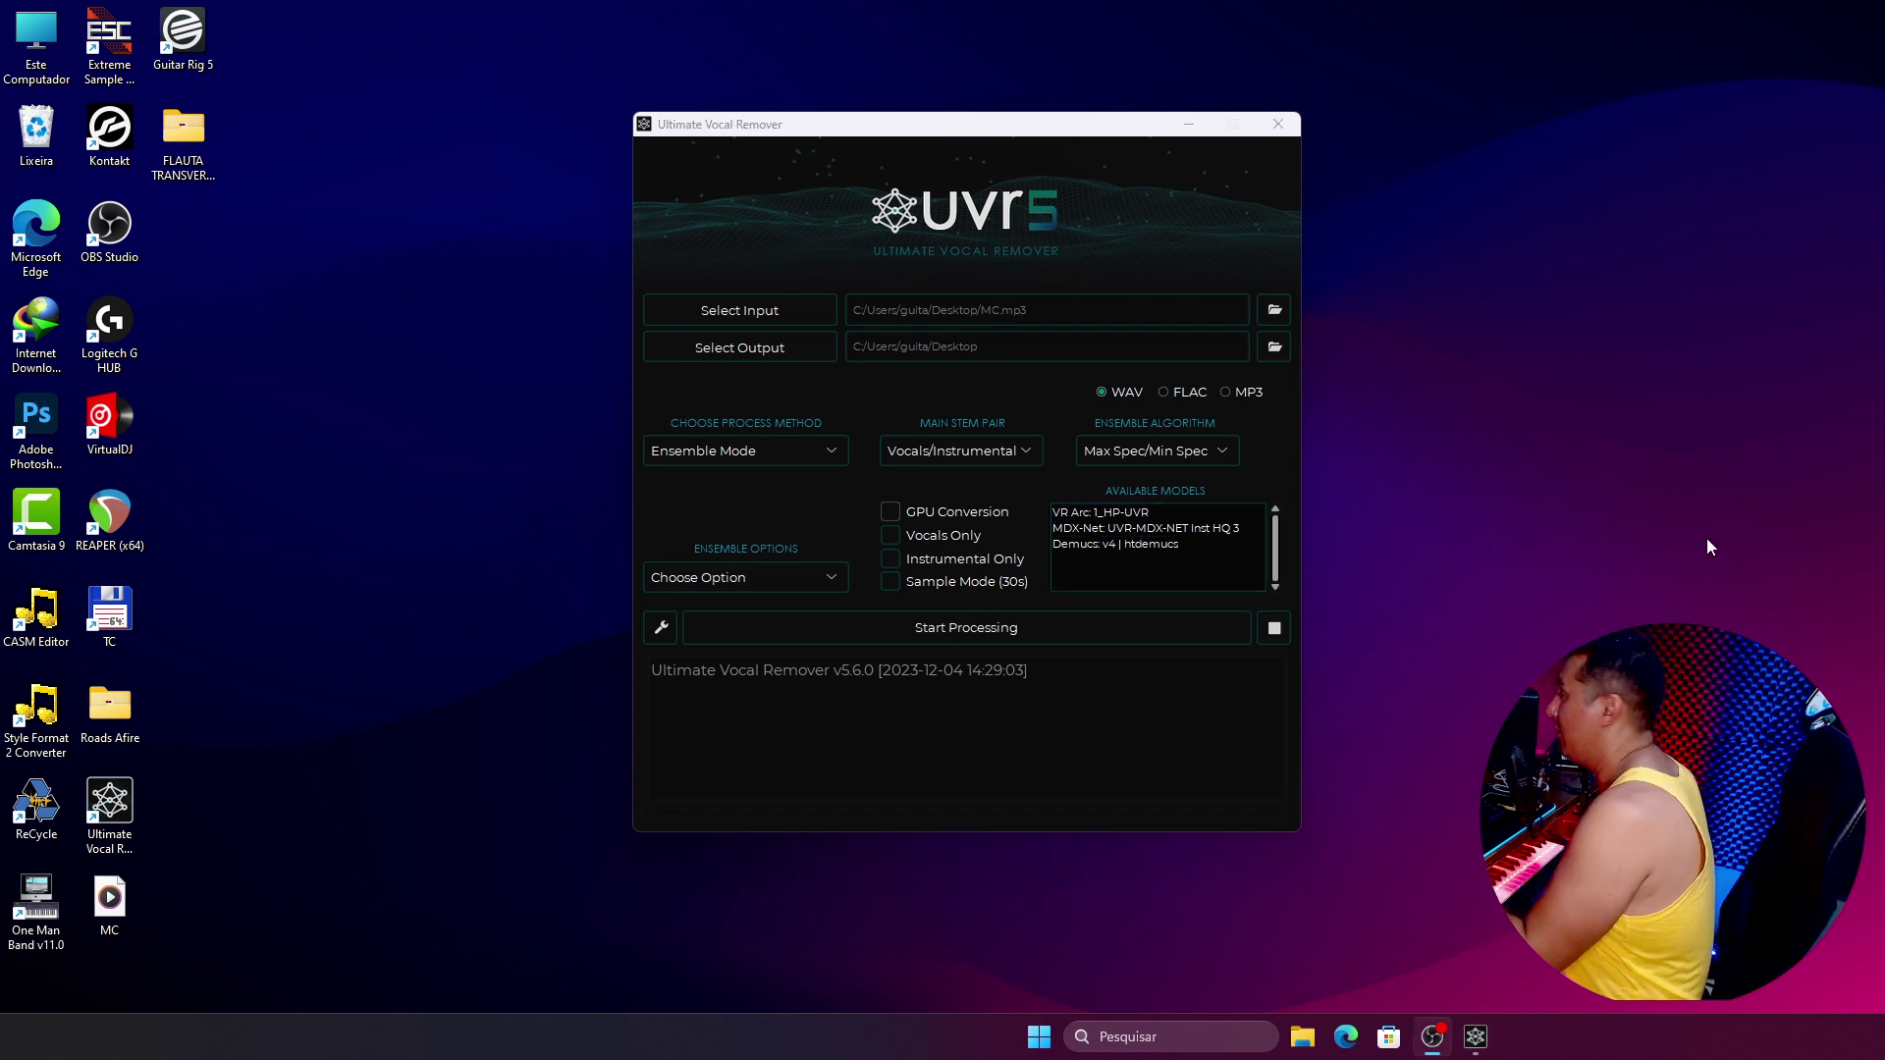
left_click(797, 317)
left_click(798, 314)
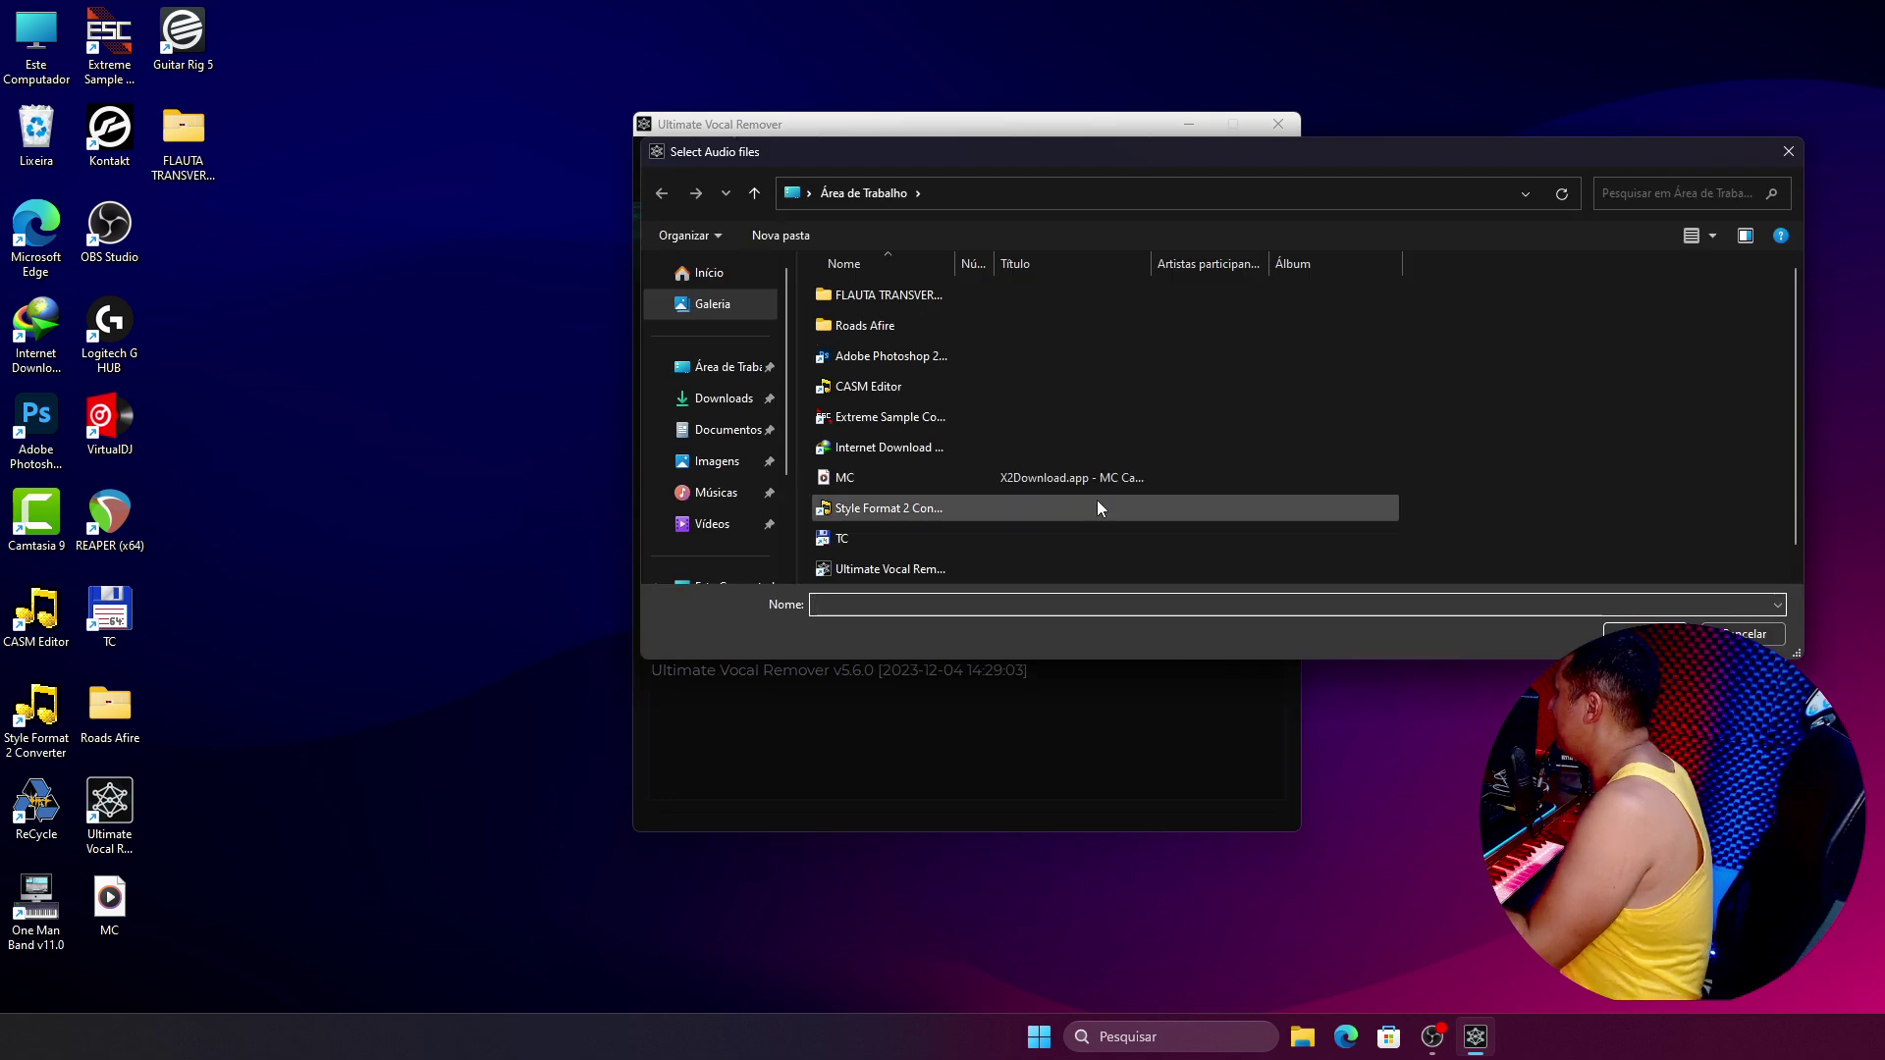
left_click(845, 452)
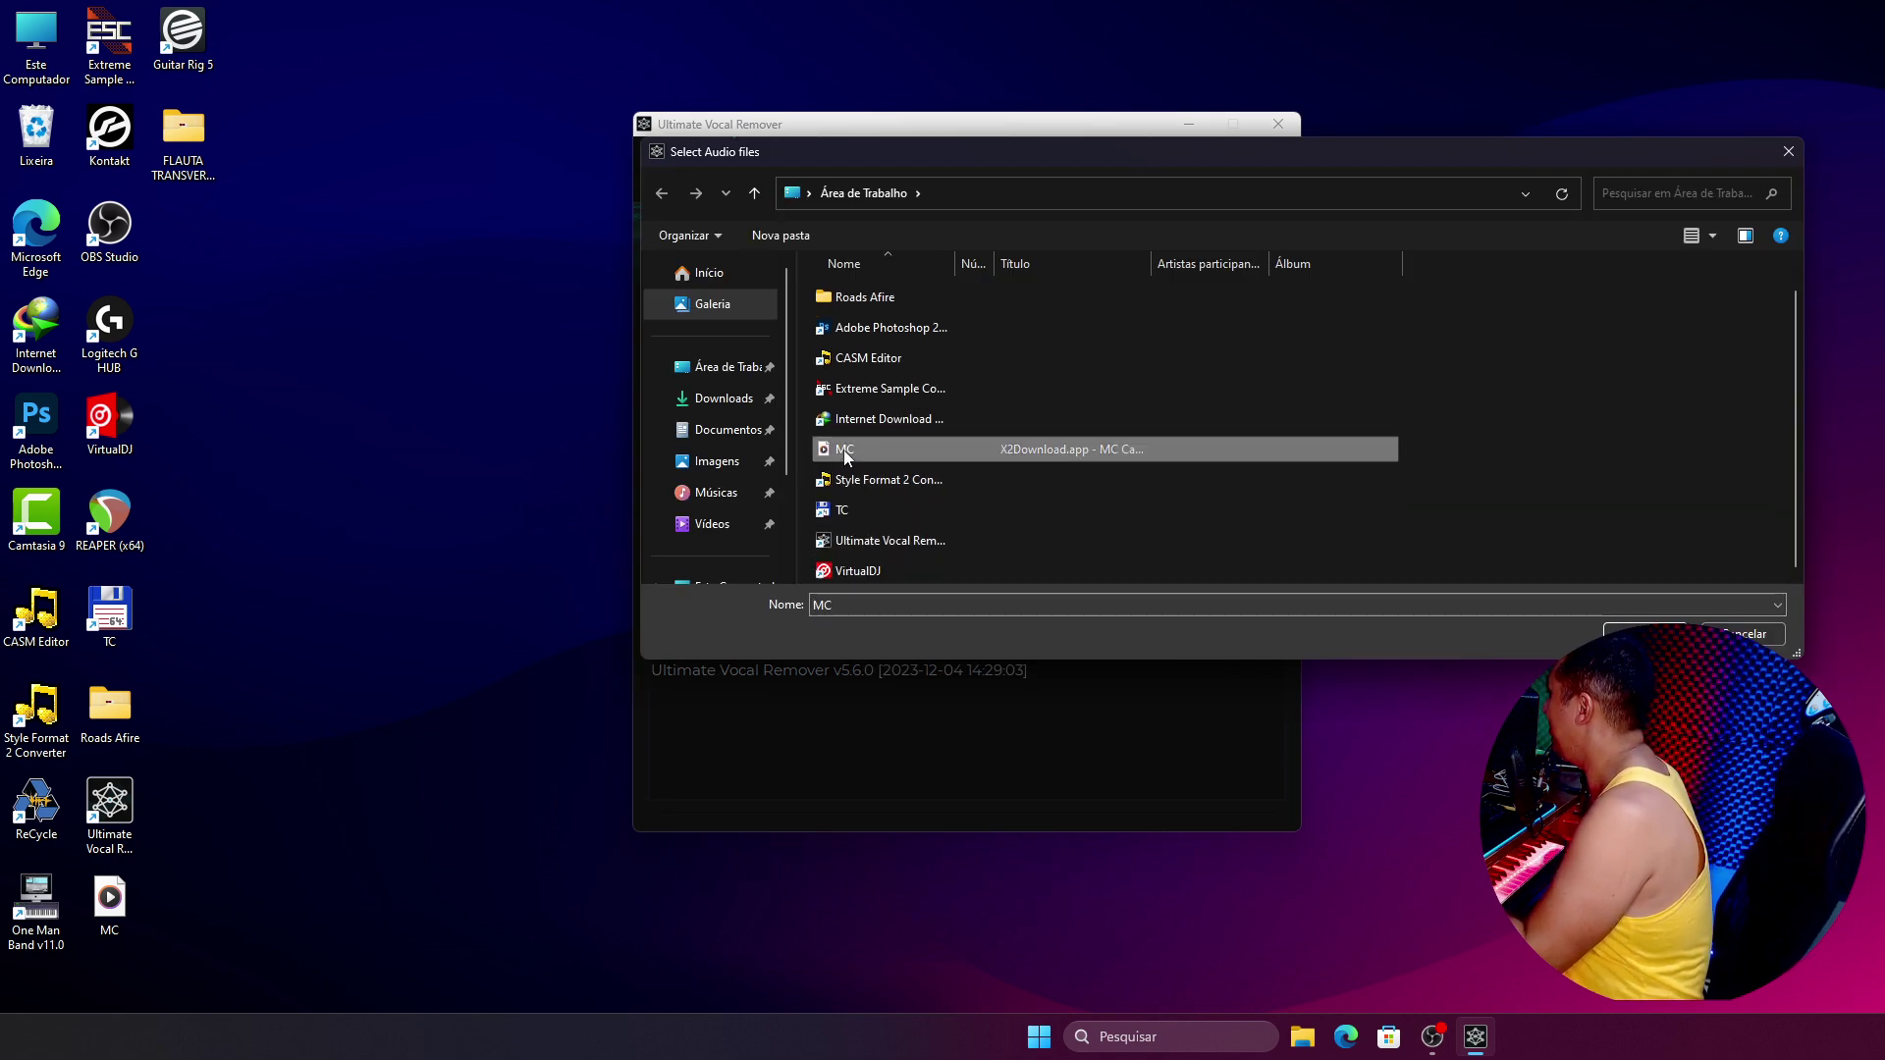
double_click(844, 449)
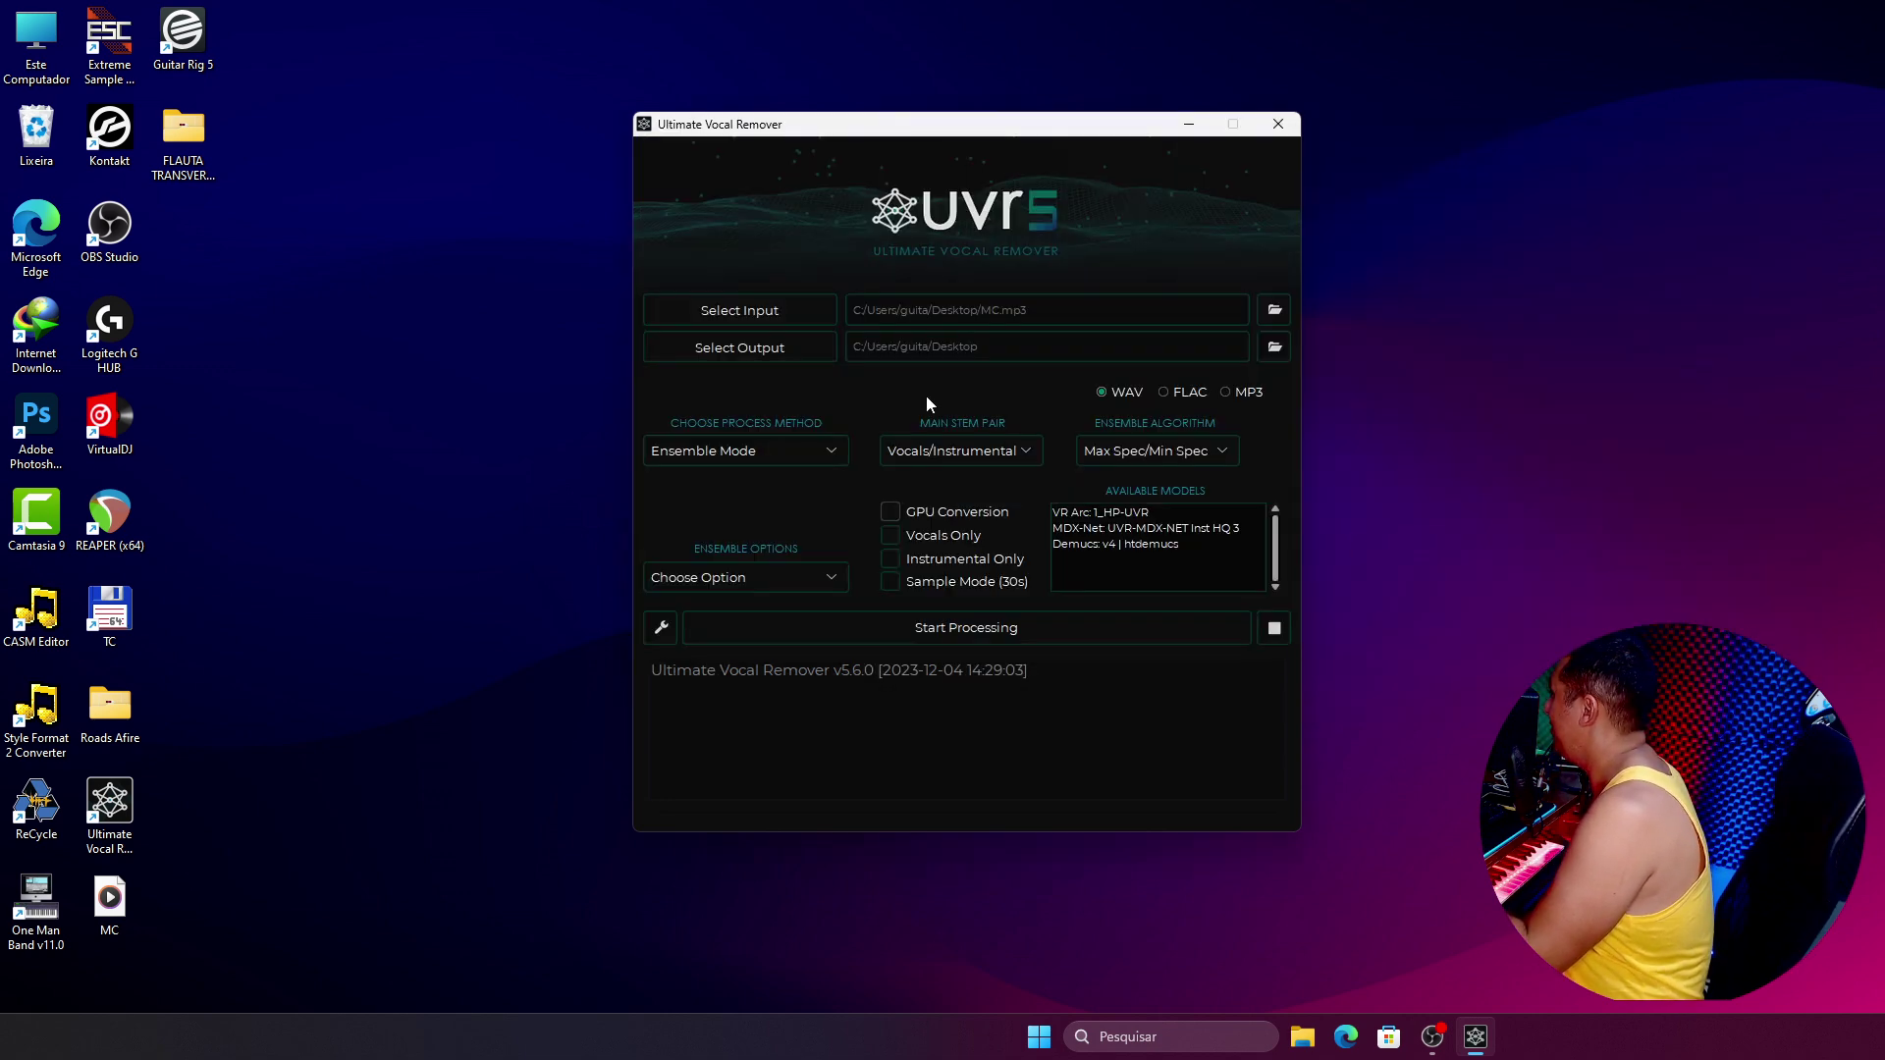
left_click(769, 351)
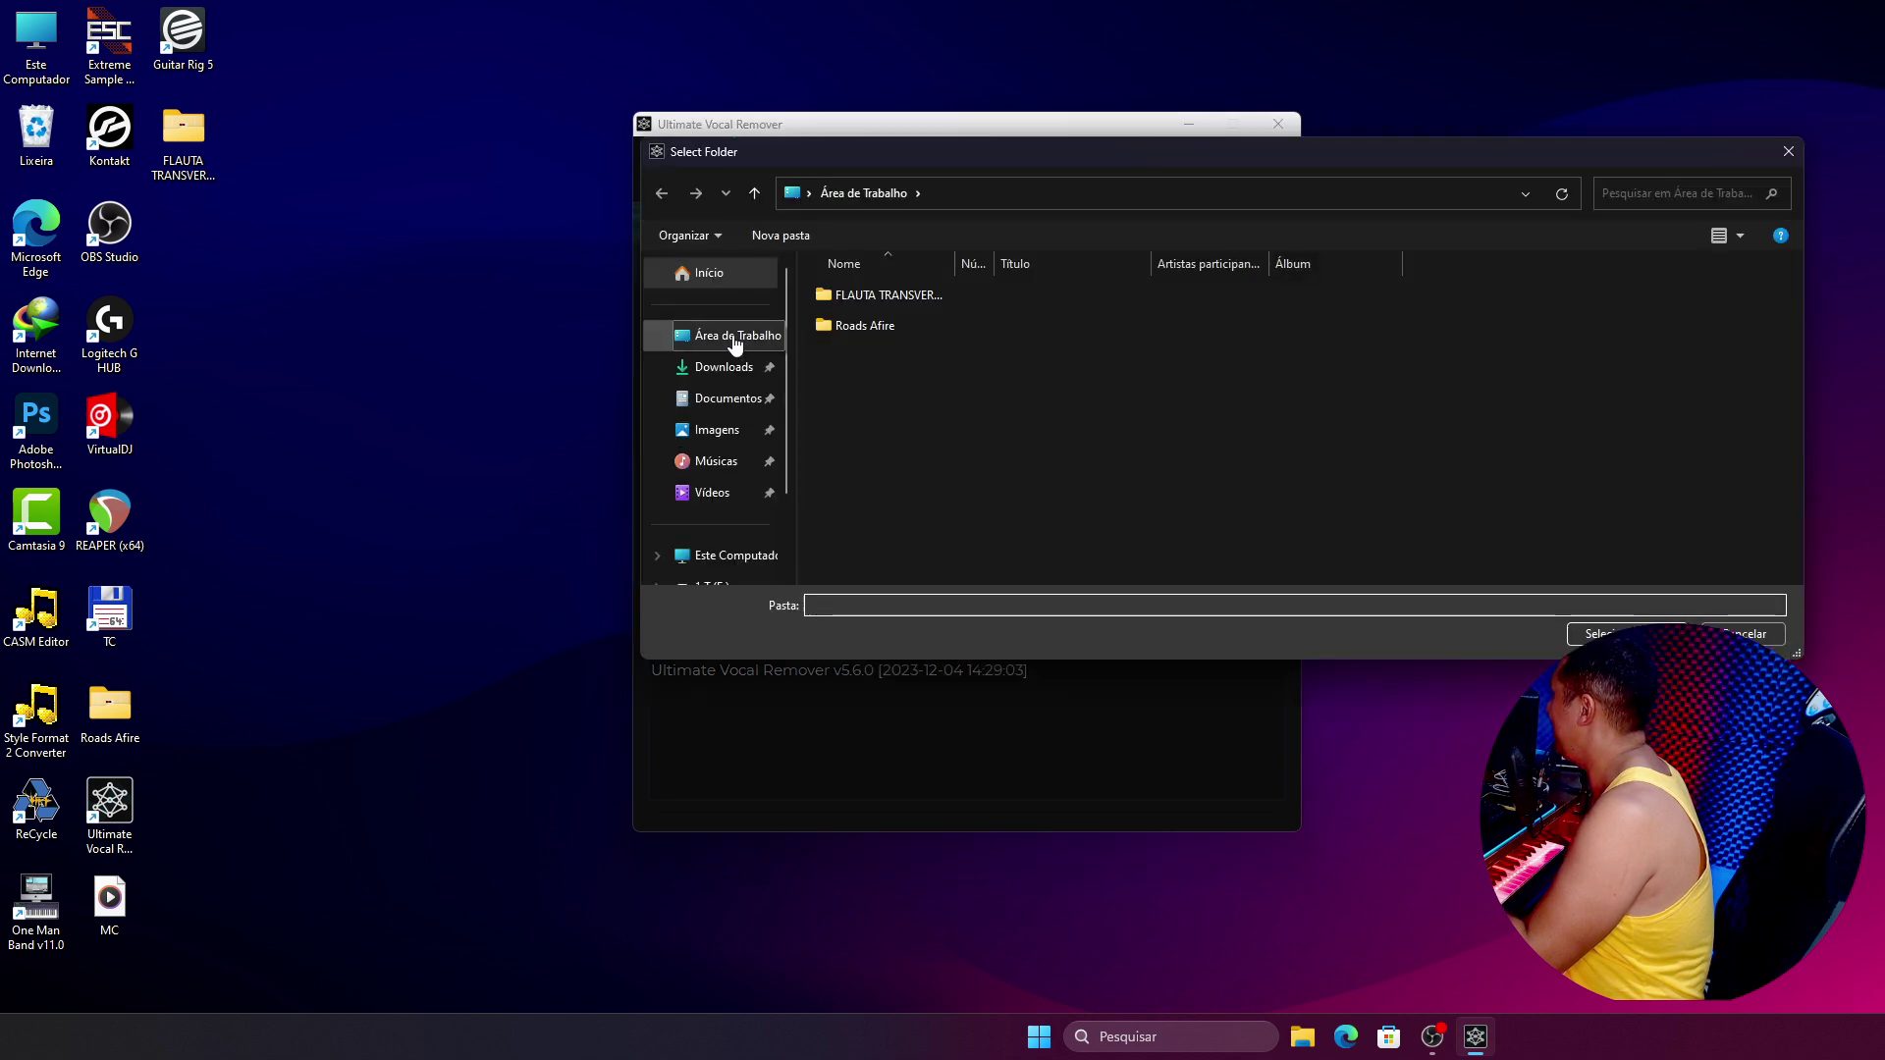
left_click(1615, 634)
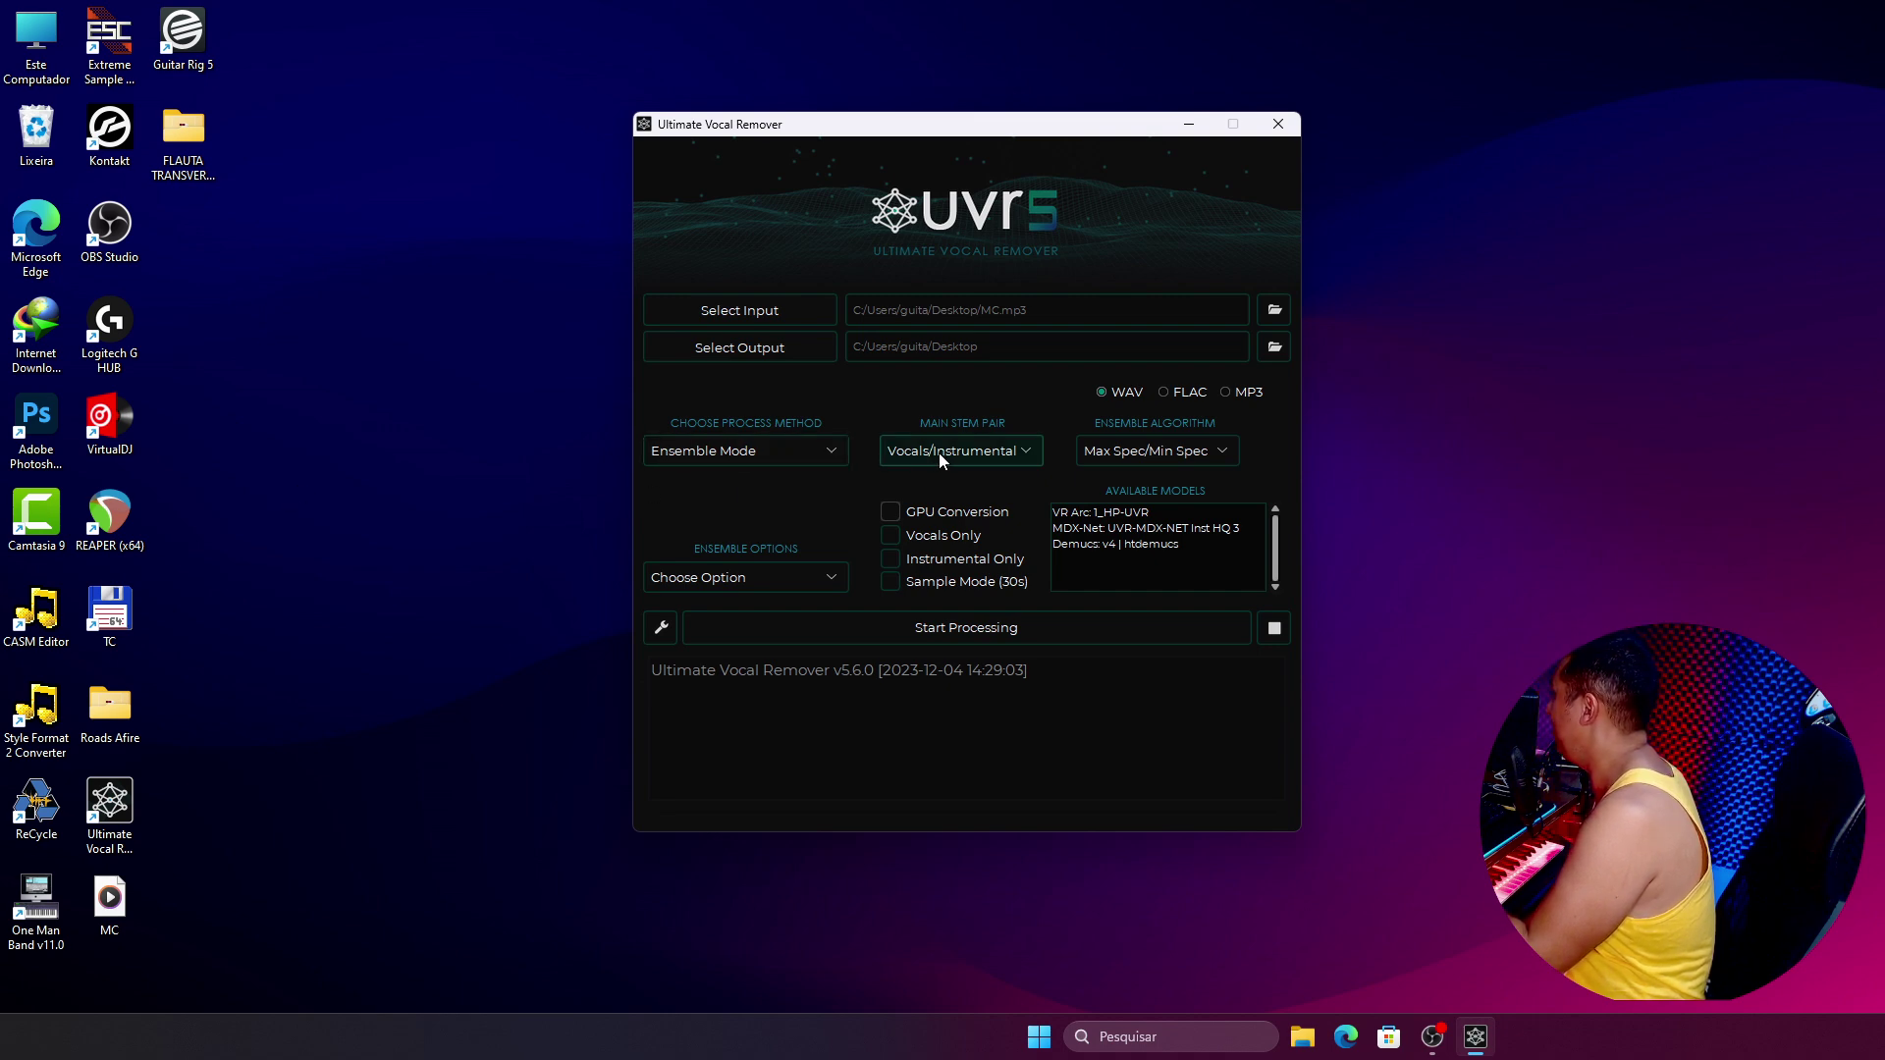
Step: Try to start the ensemble processing of the MC track
left_click(912, 628)
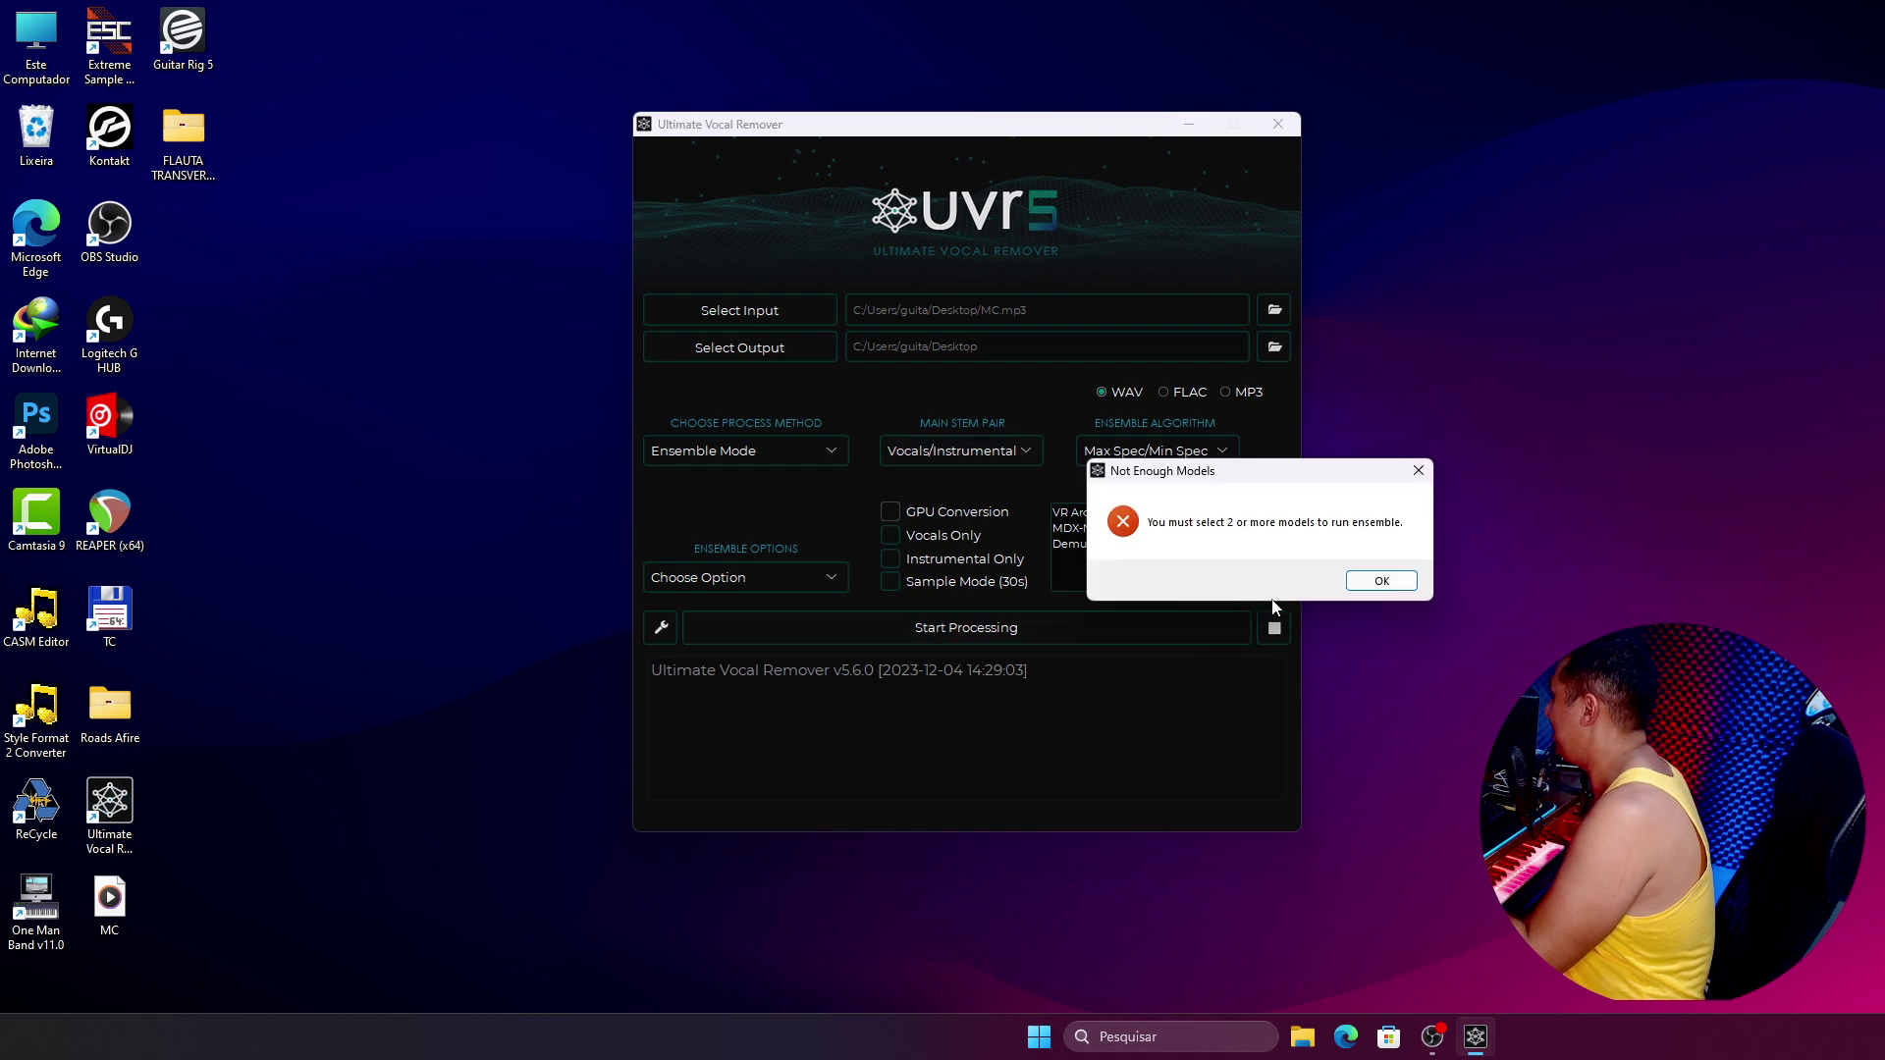
left_click(1378, 581)
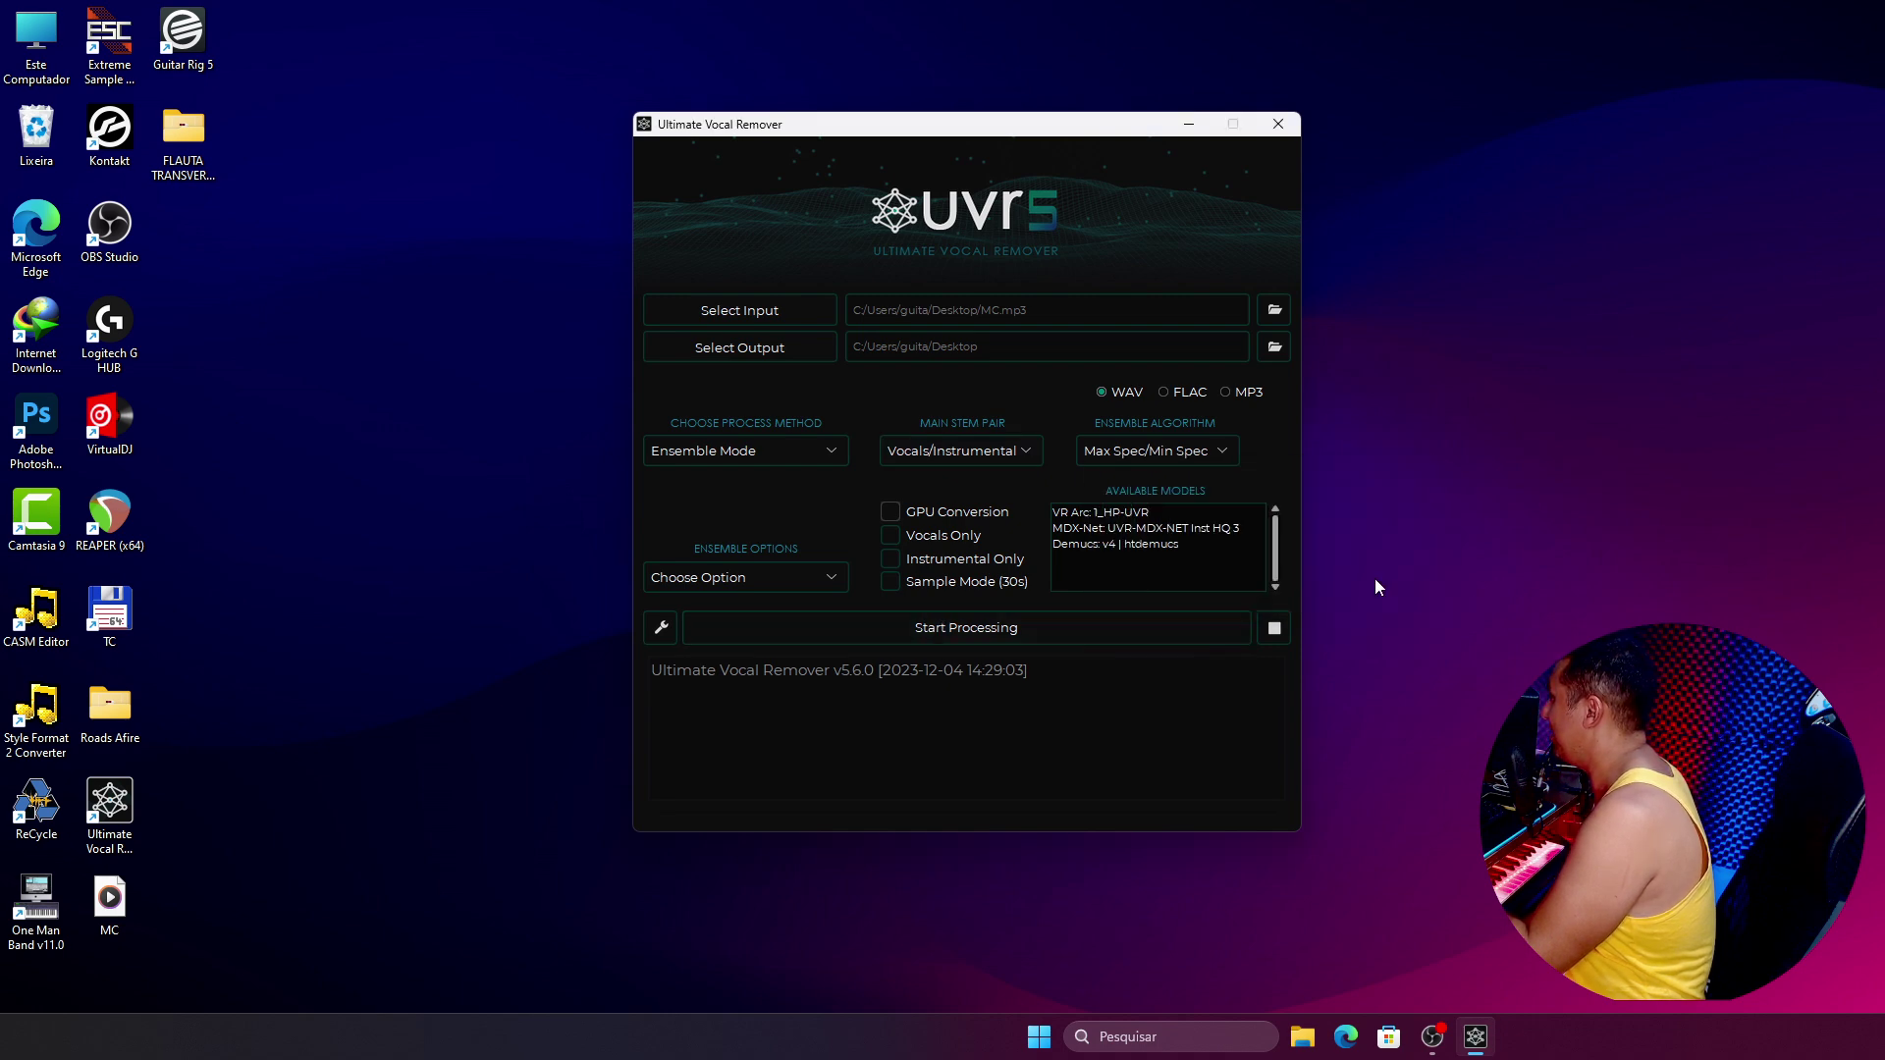
left_click(1085, 514)
left_click(1112, 518)
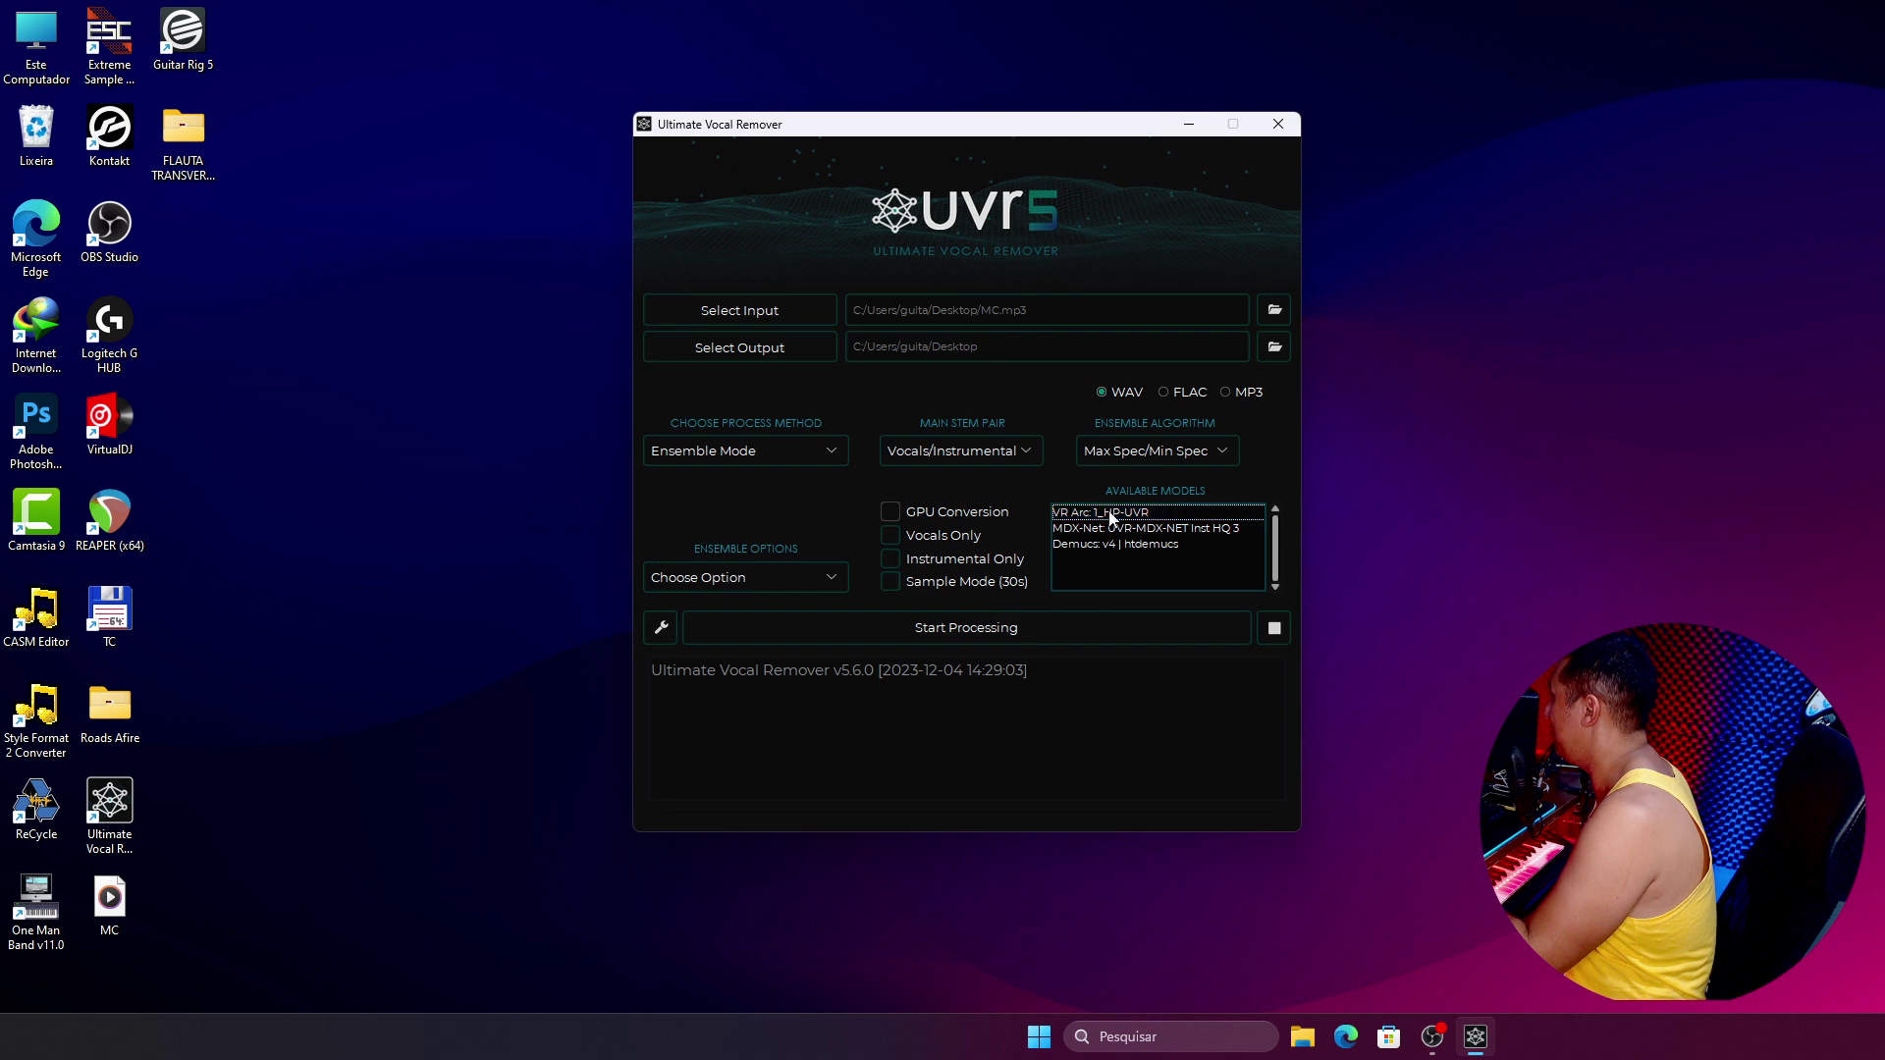
left_click(946, 633)
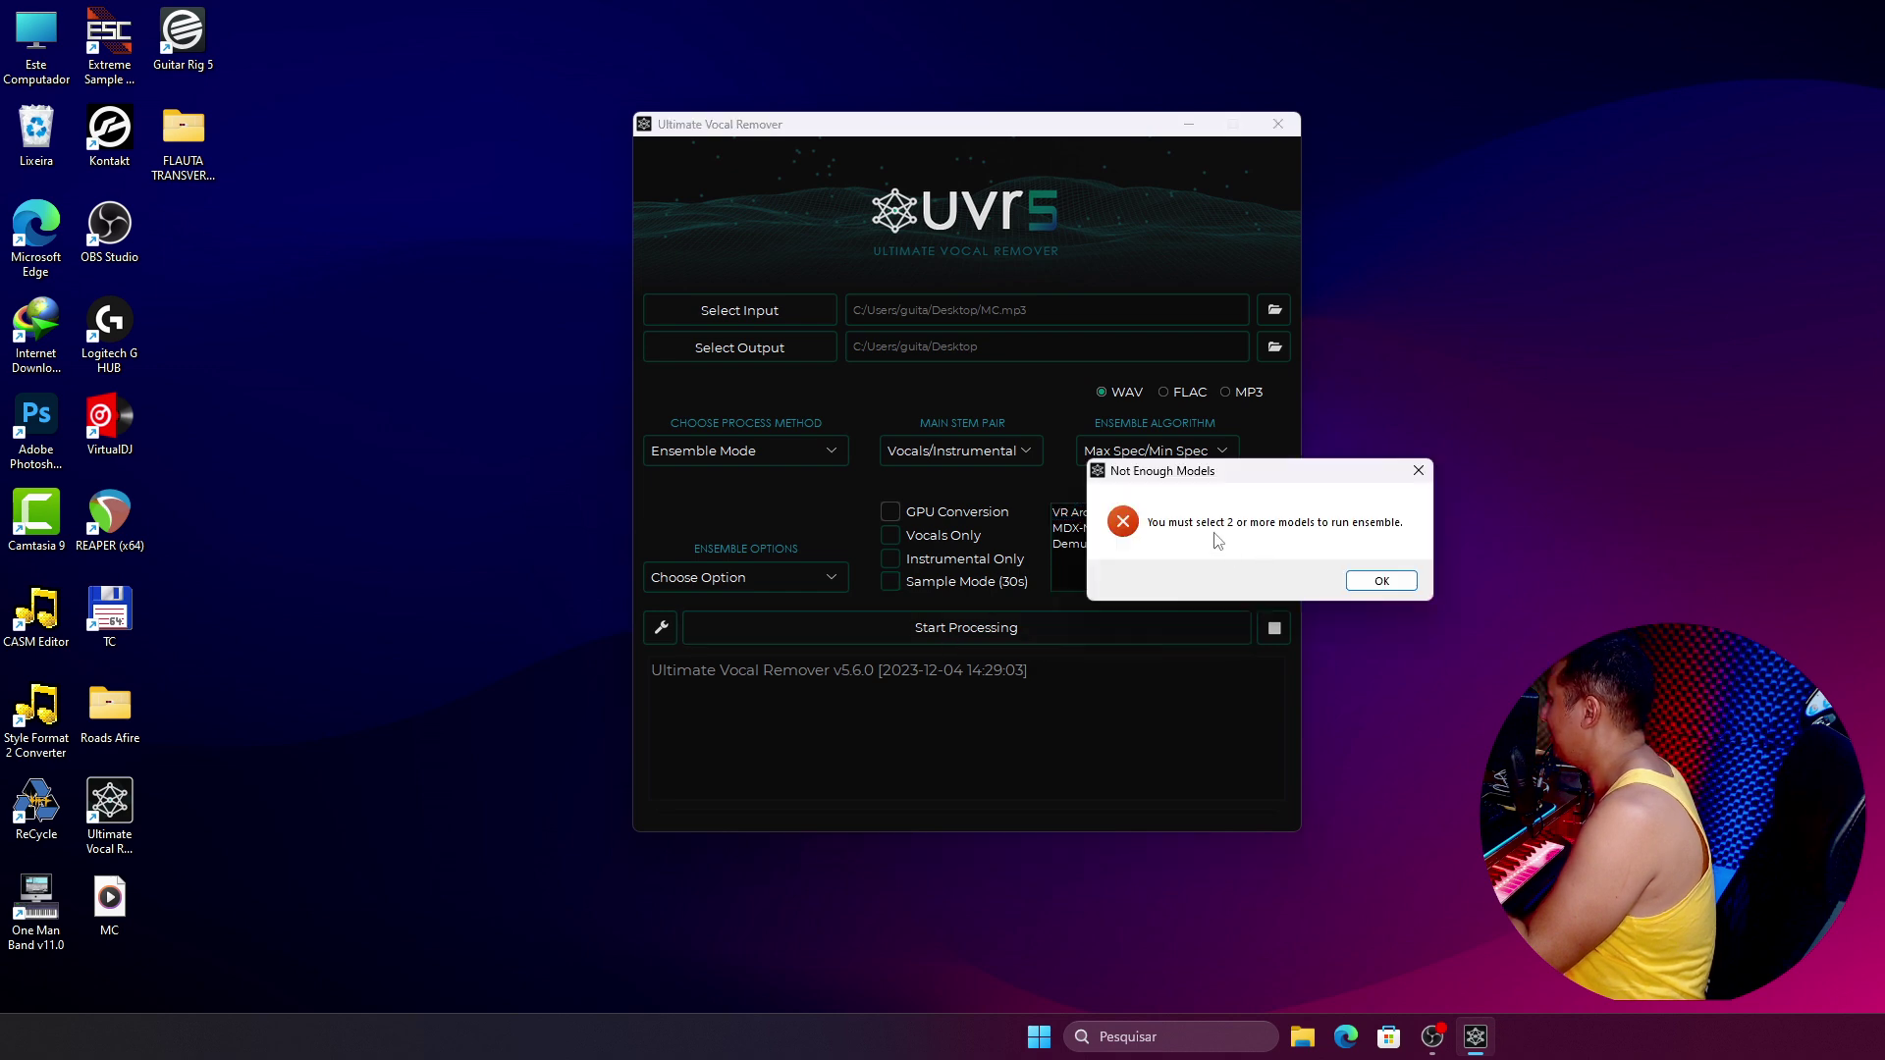
left_click(1375, 580)
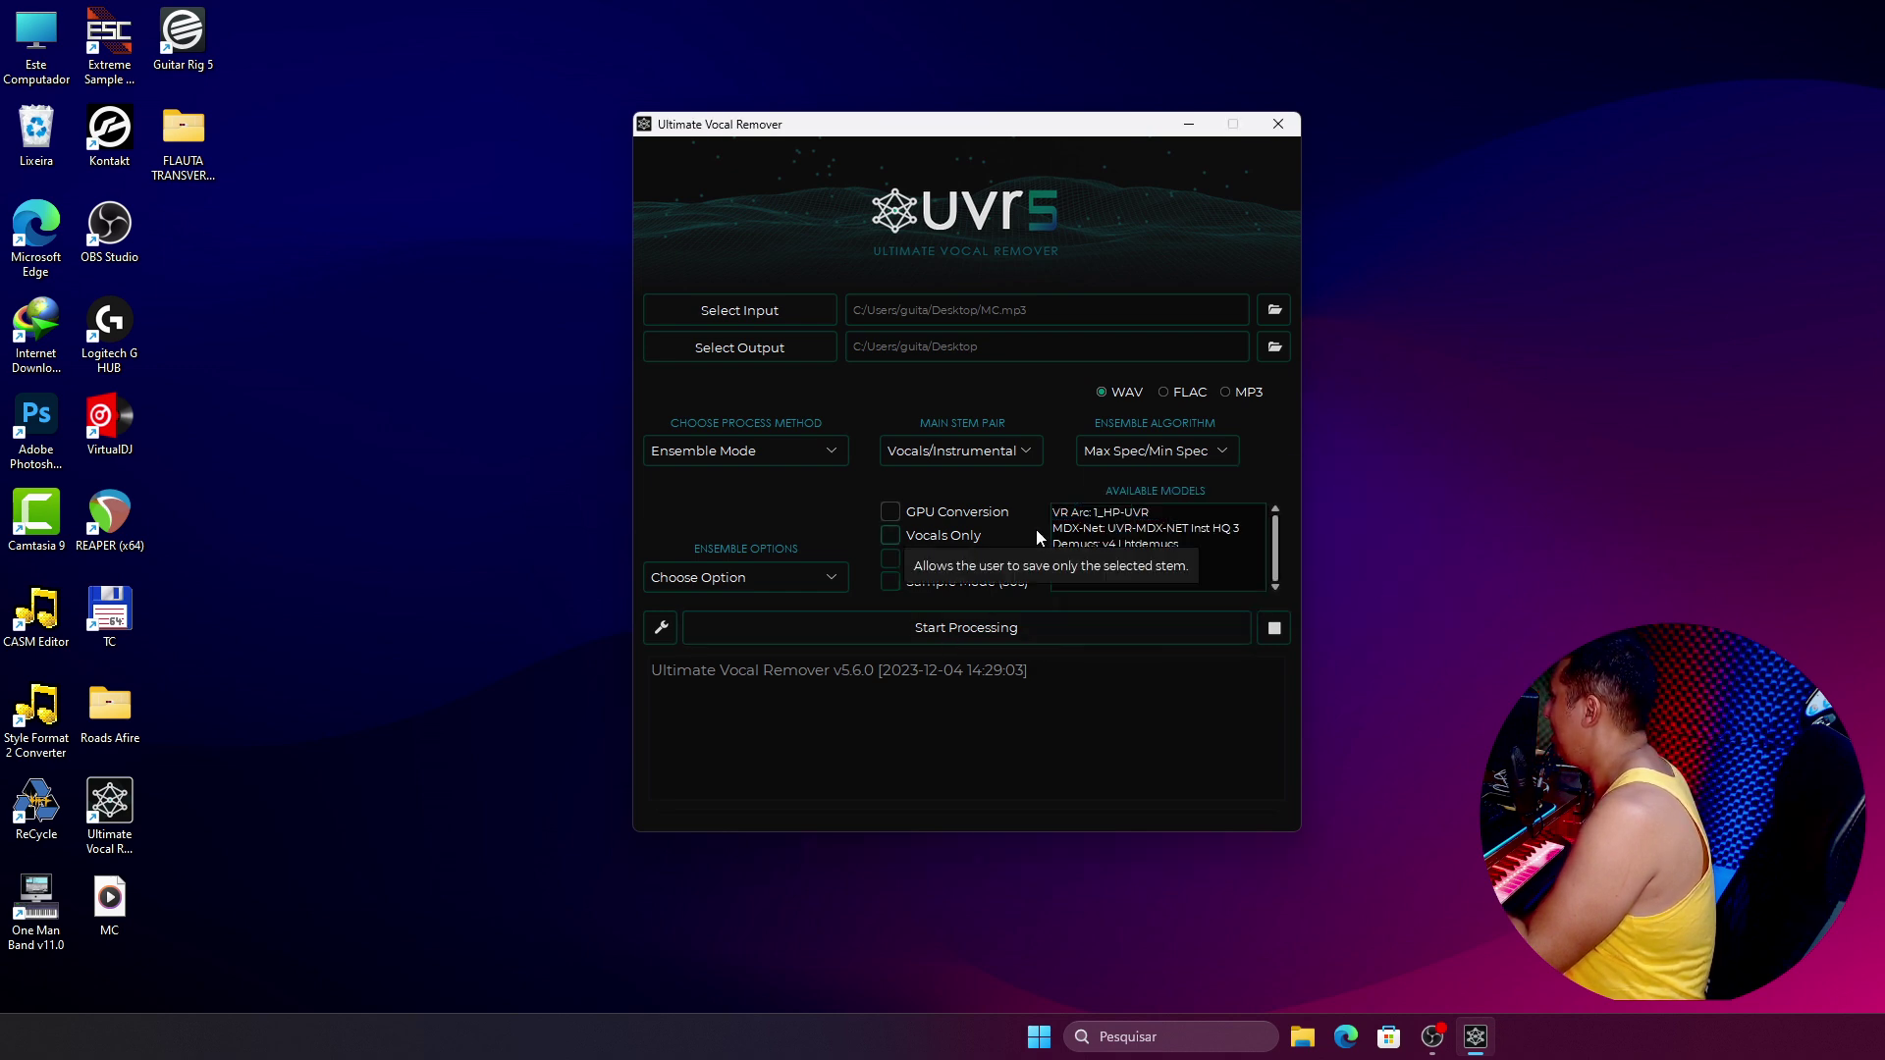
Step: Select the 1_HP-UVR, UVR-MDX-NET Inst HQ 3 and v4 | htdemucs models and start processing the track
left_click(1098, 513)
left_click(1119, 529)
left_click(1120, 544)
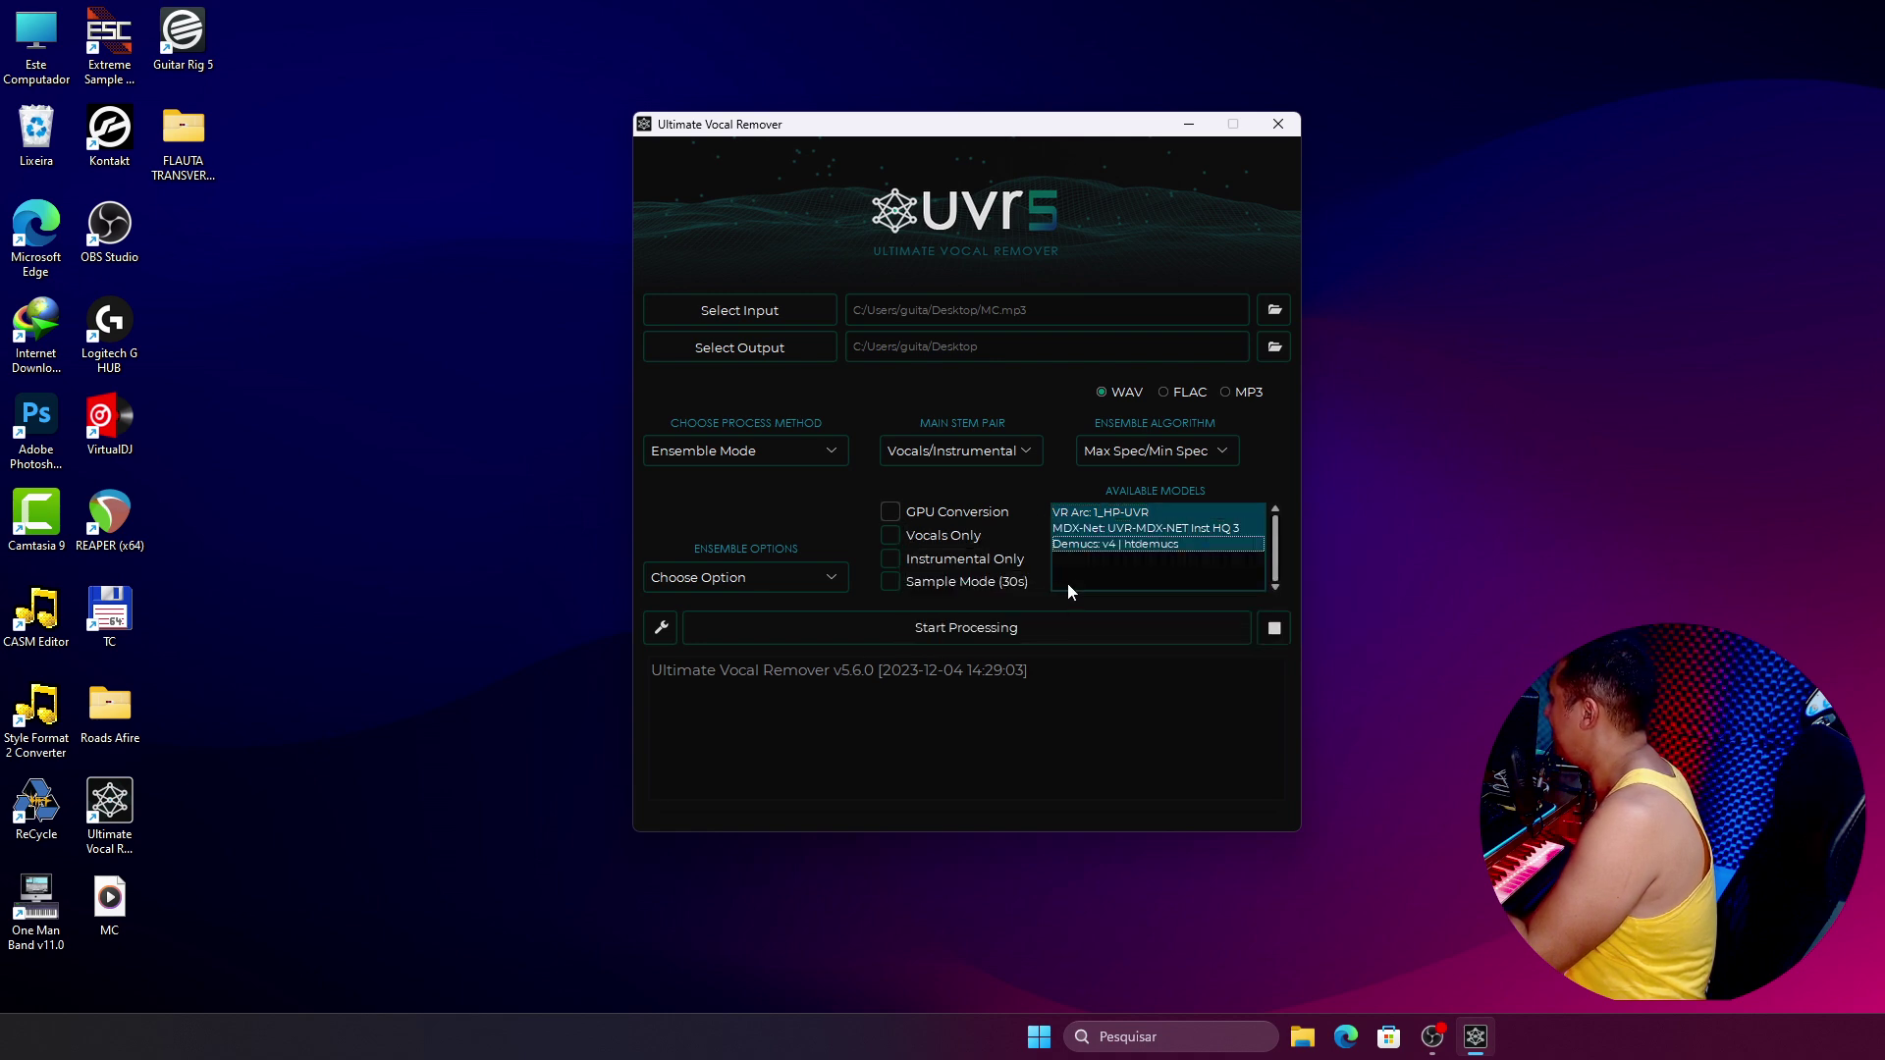
left_click(975, 628)
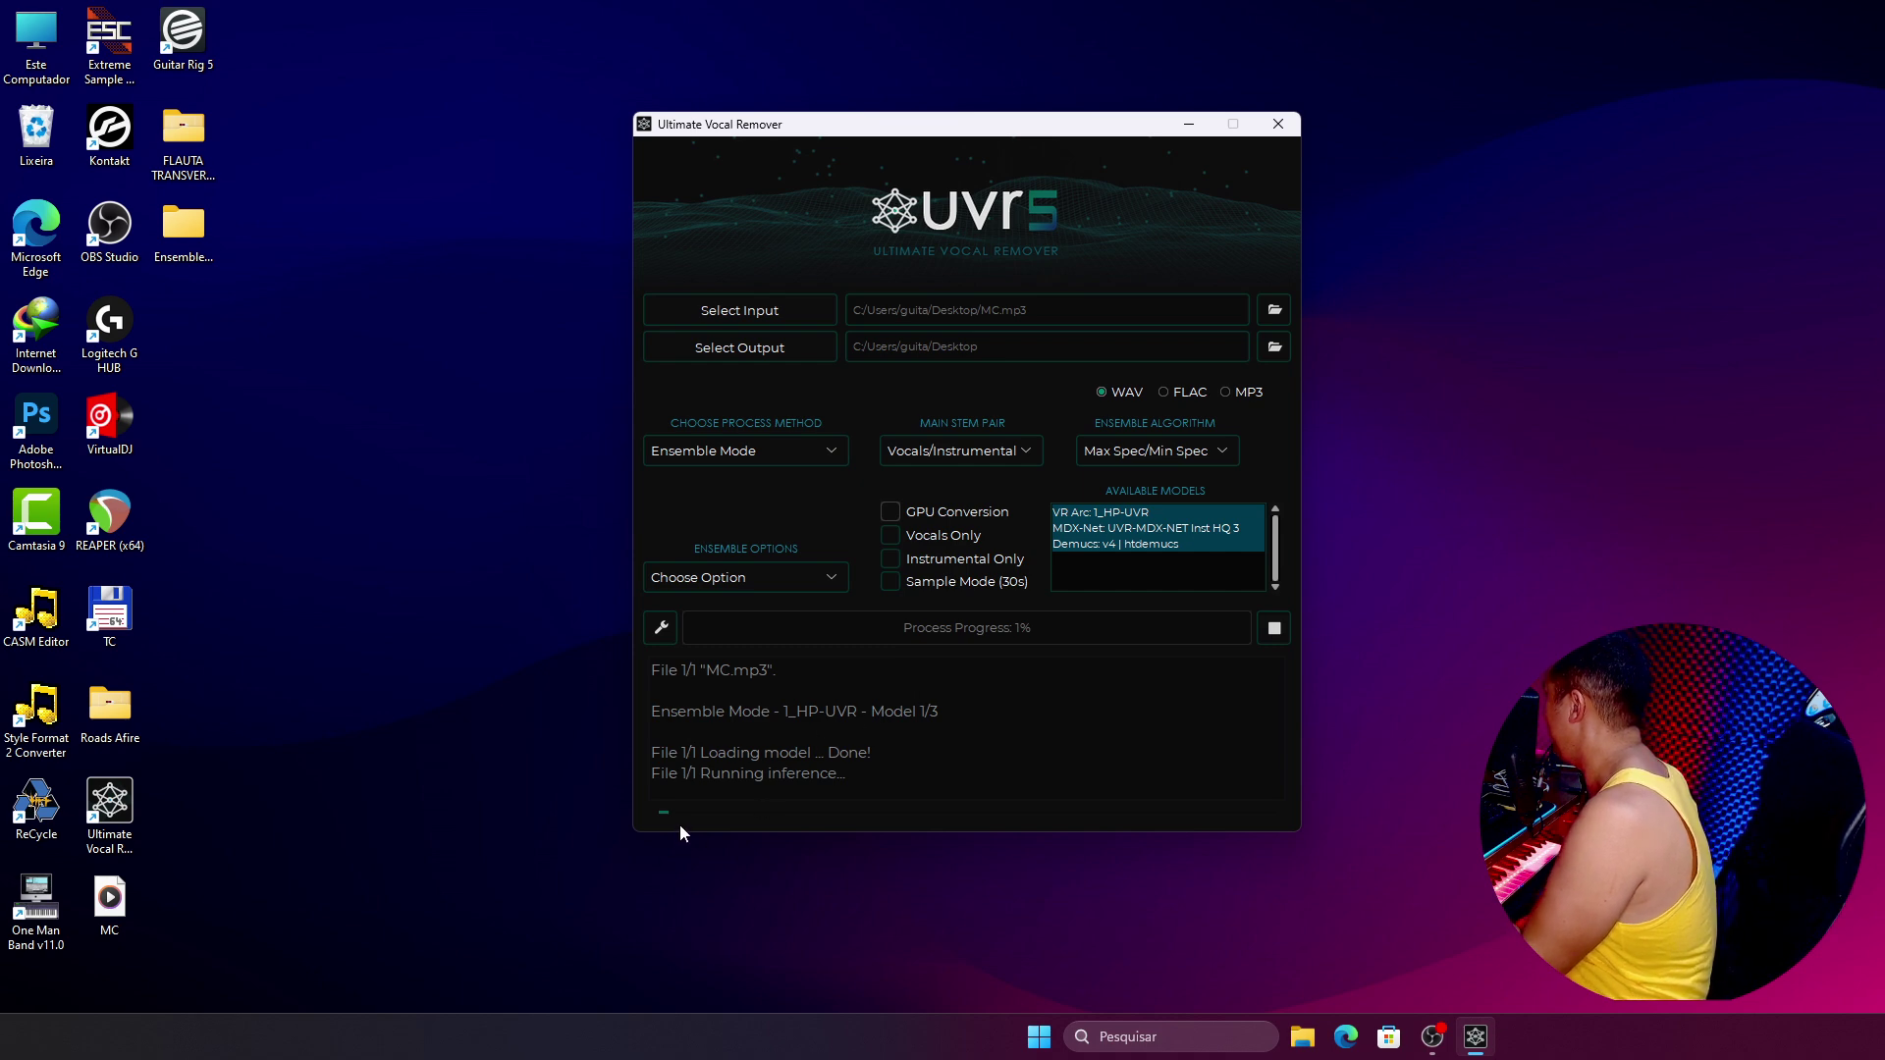
Step: Check the ensembled outputs folder on the desktop and close it
double_click(181, 236)
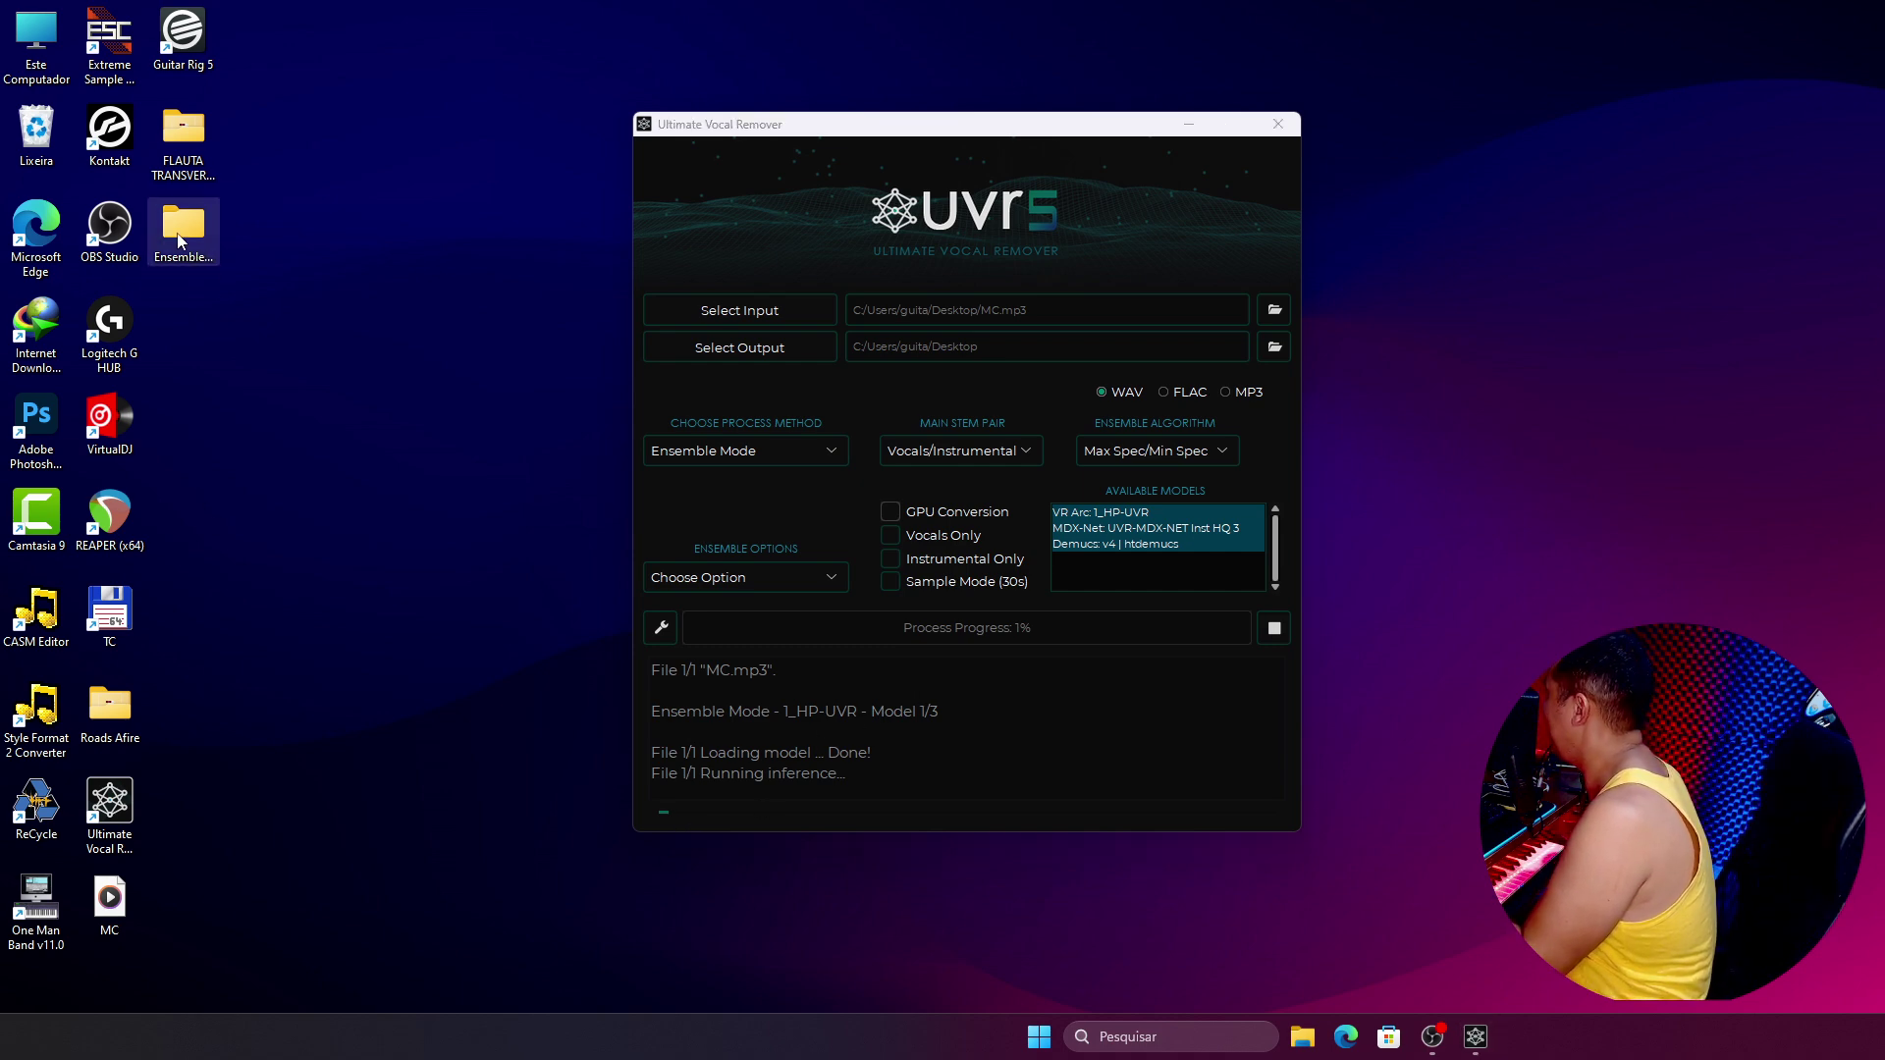
left_click(1682, 239)
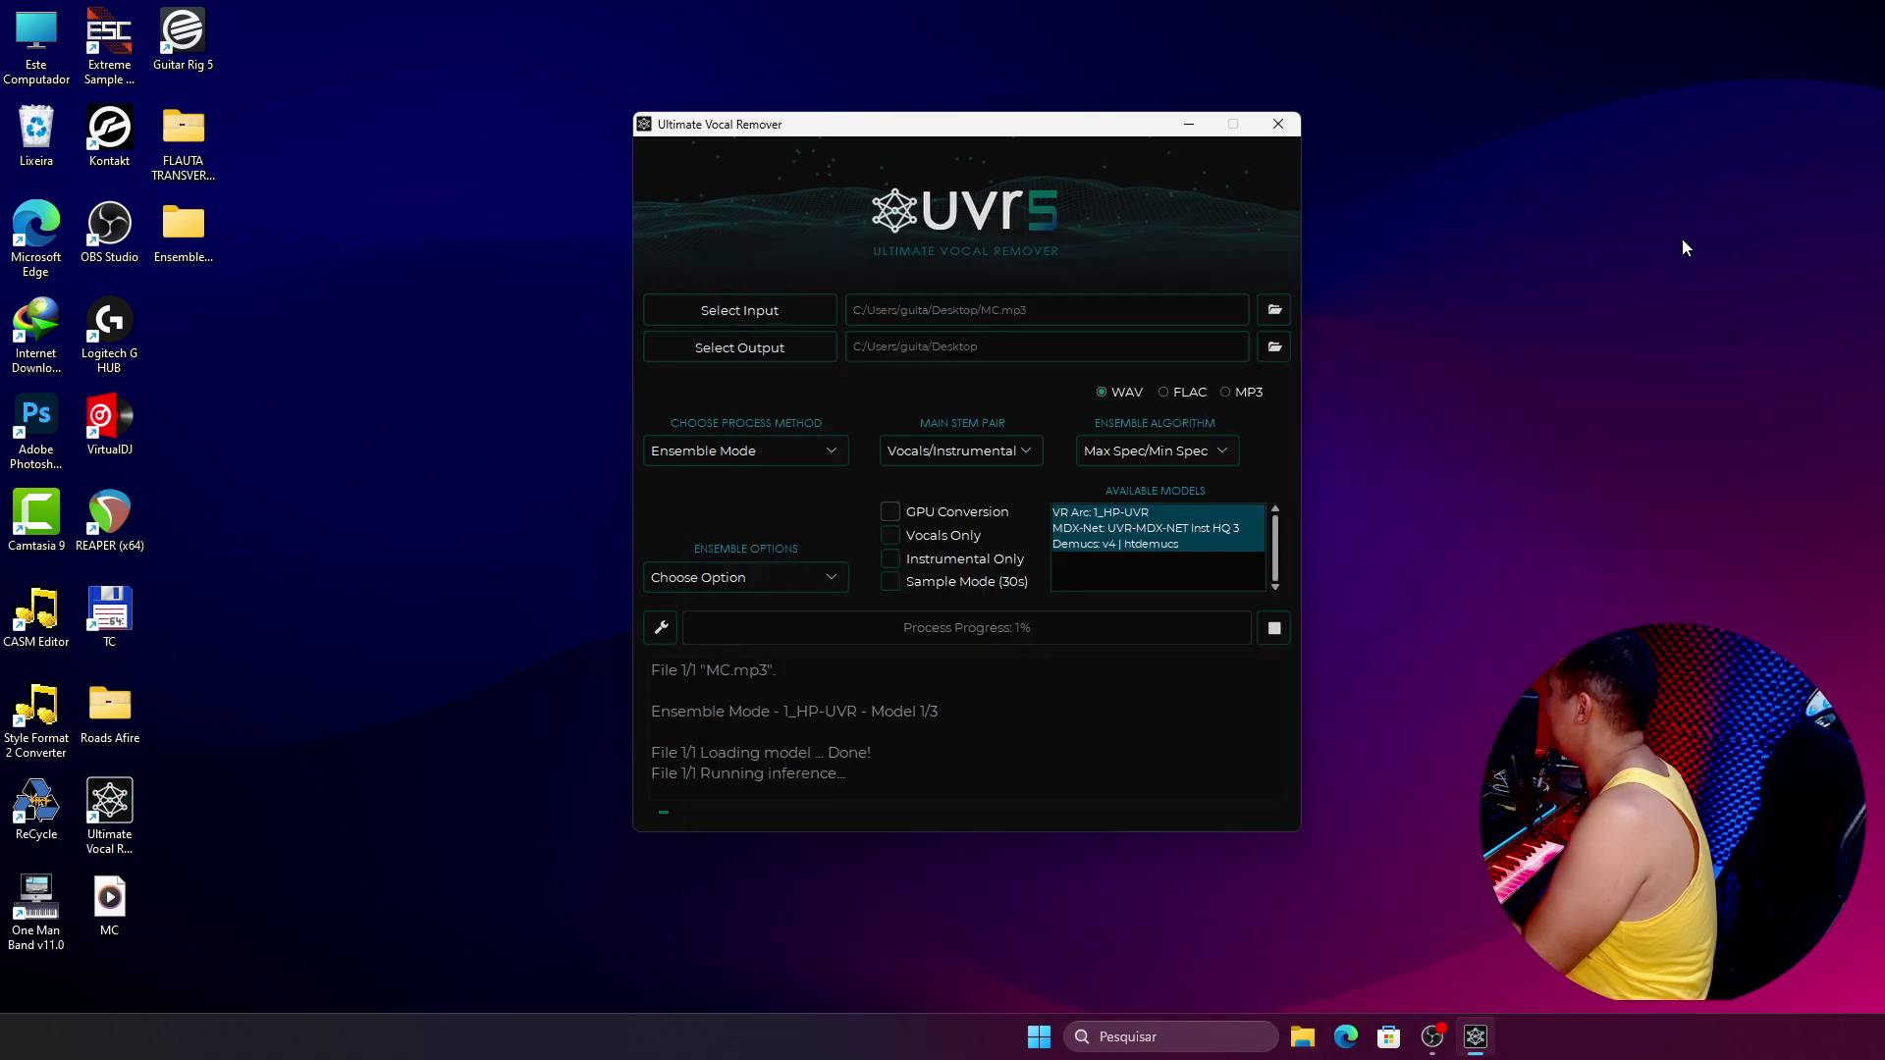
mouse_move(208, 244)
left_mouse_down()
mouse_move(270, 258)
mouse_move(257, 236)
mouse_move(127, 240)
mouse_move(185, 242)
left_mouse_up()
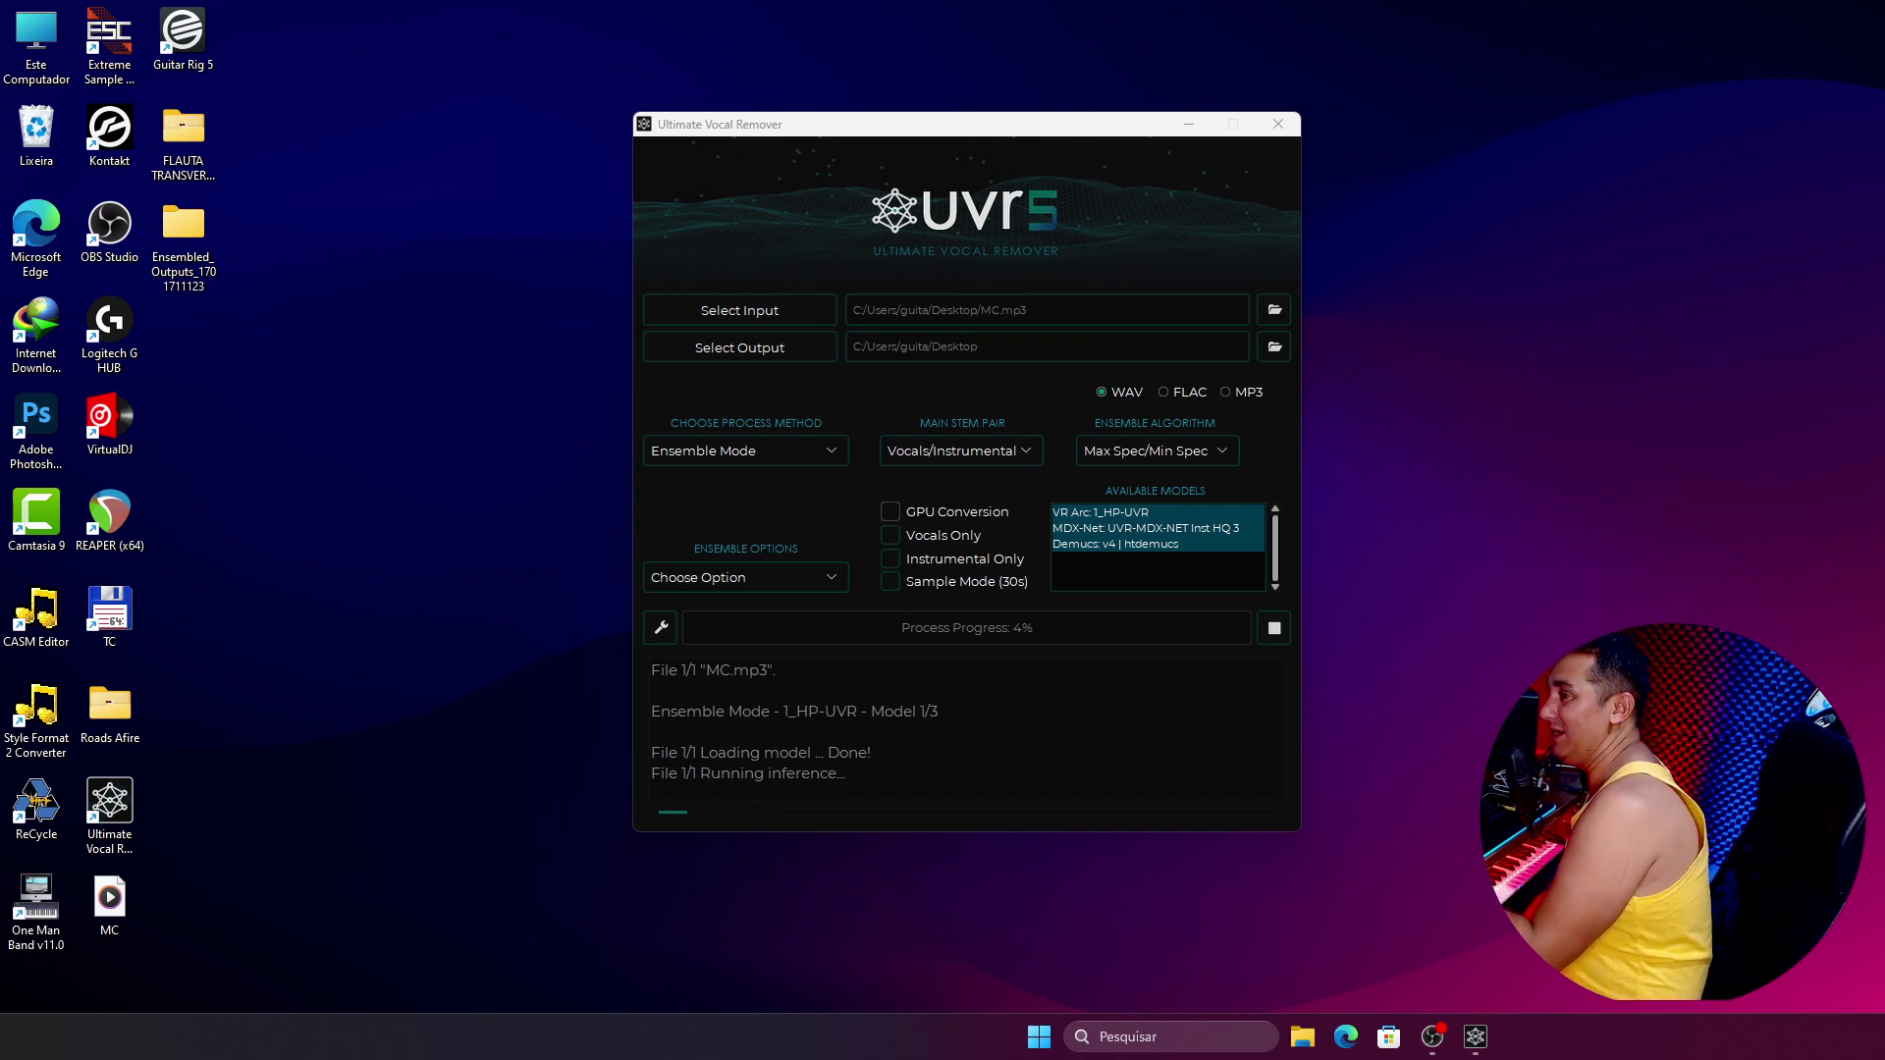
Step: Time the separation with the Clock app's stopwatch, stopping it once the processing is complete
key("alt+Tab")
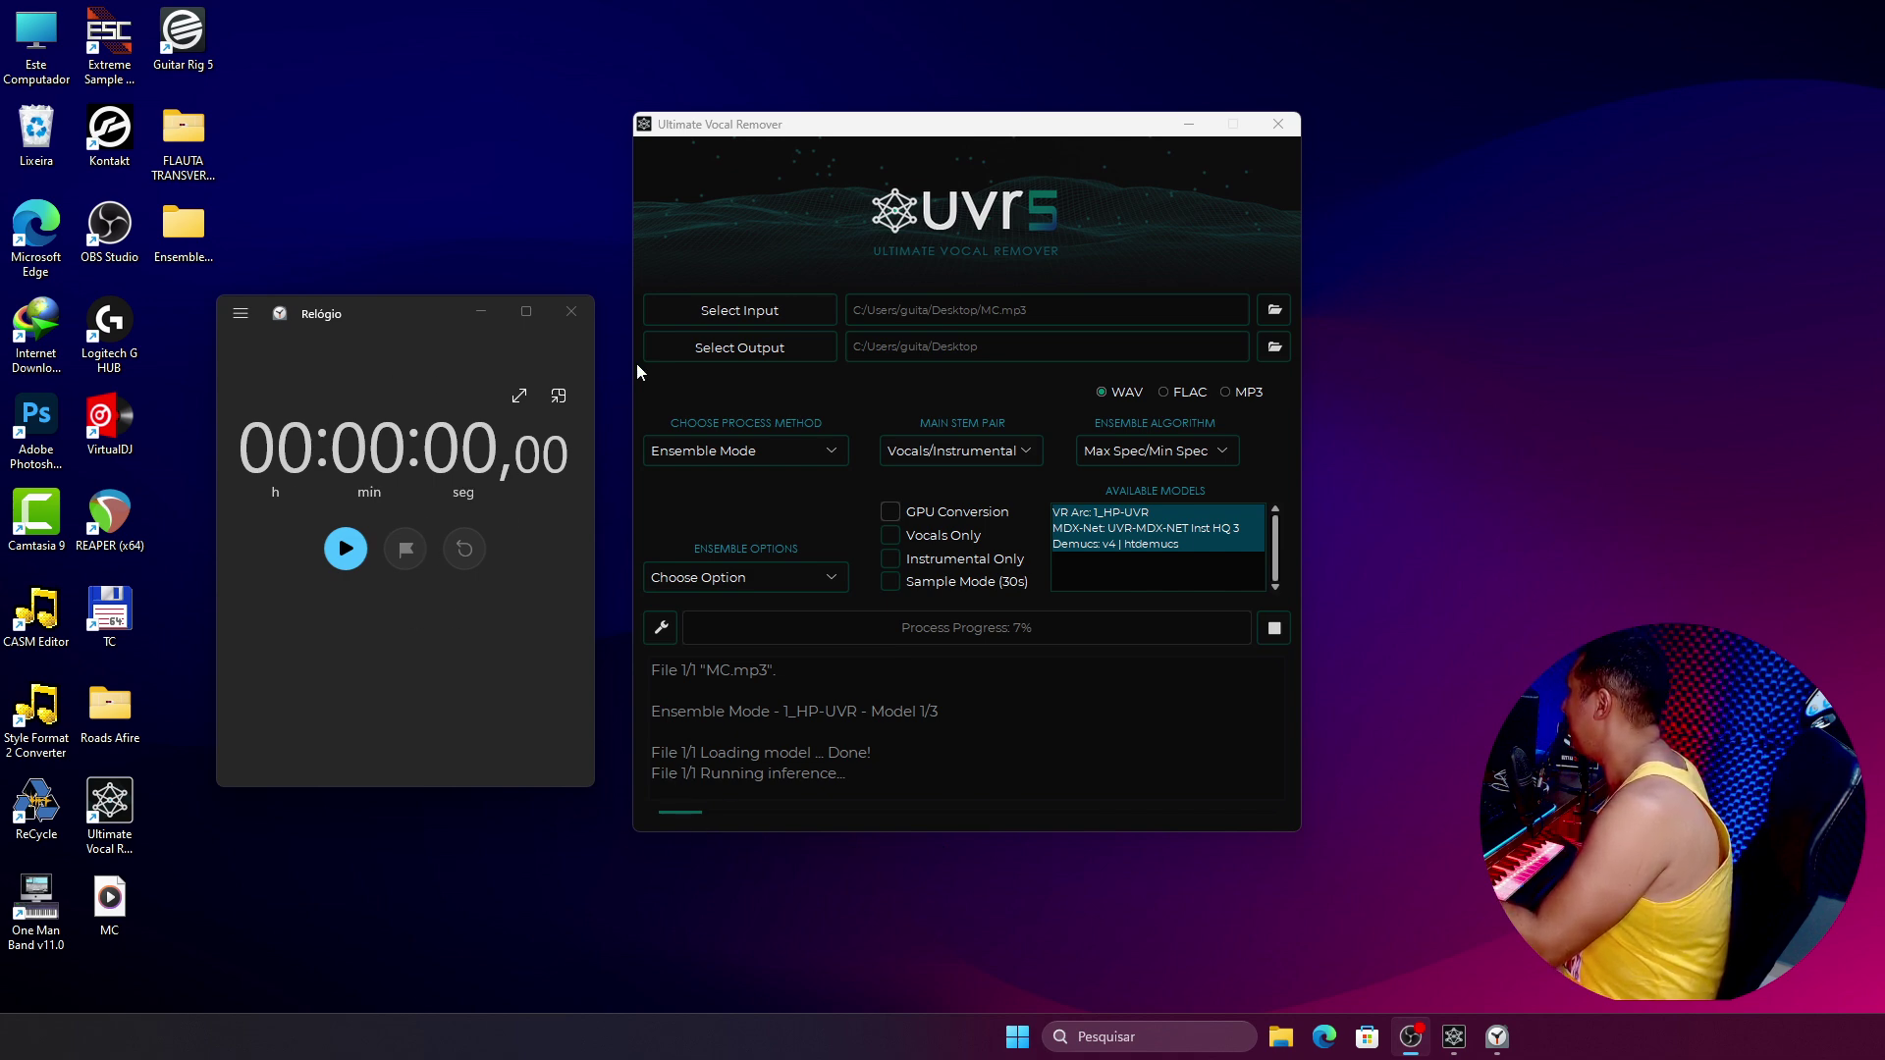
left_click(344, 550)
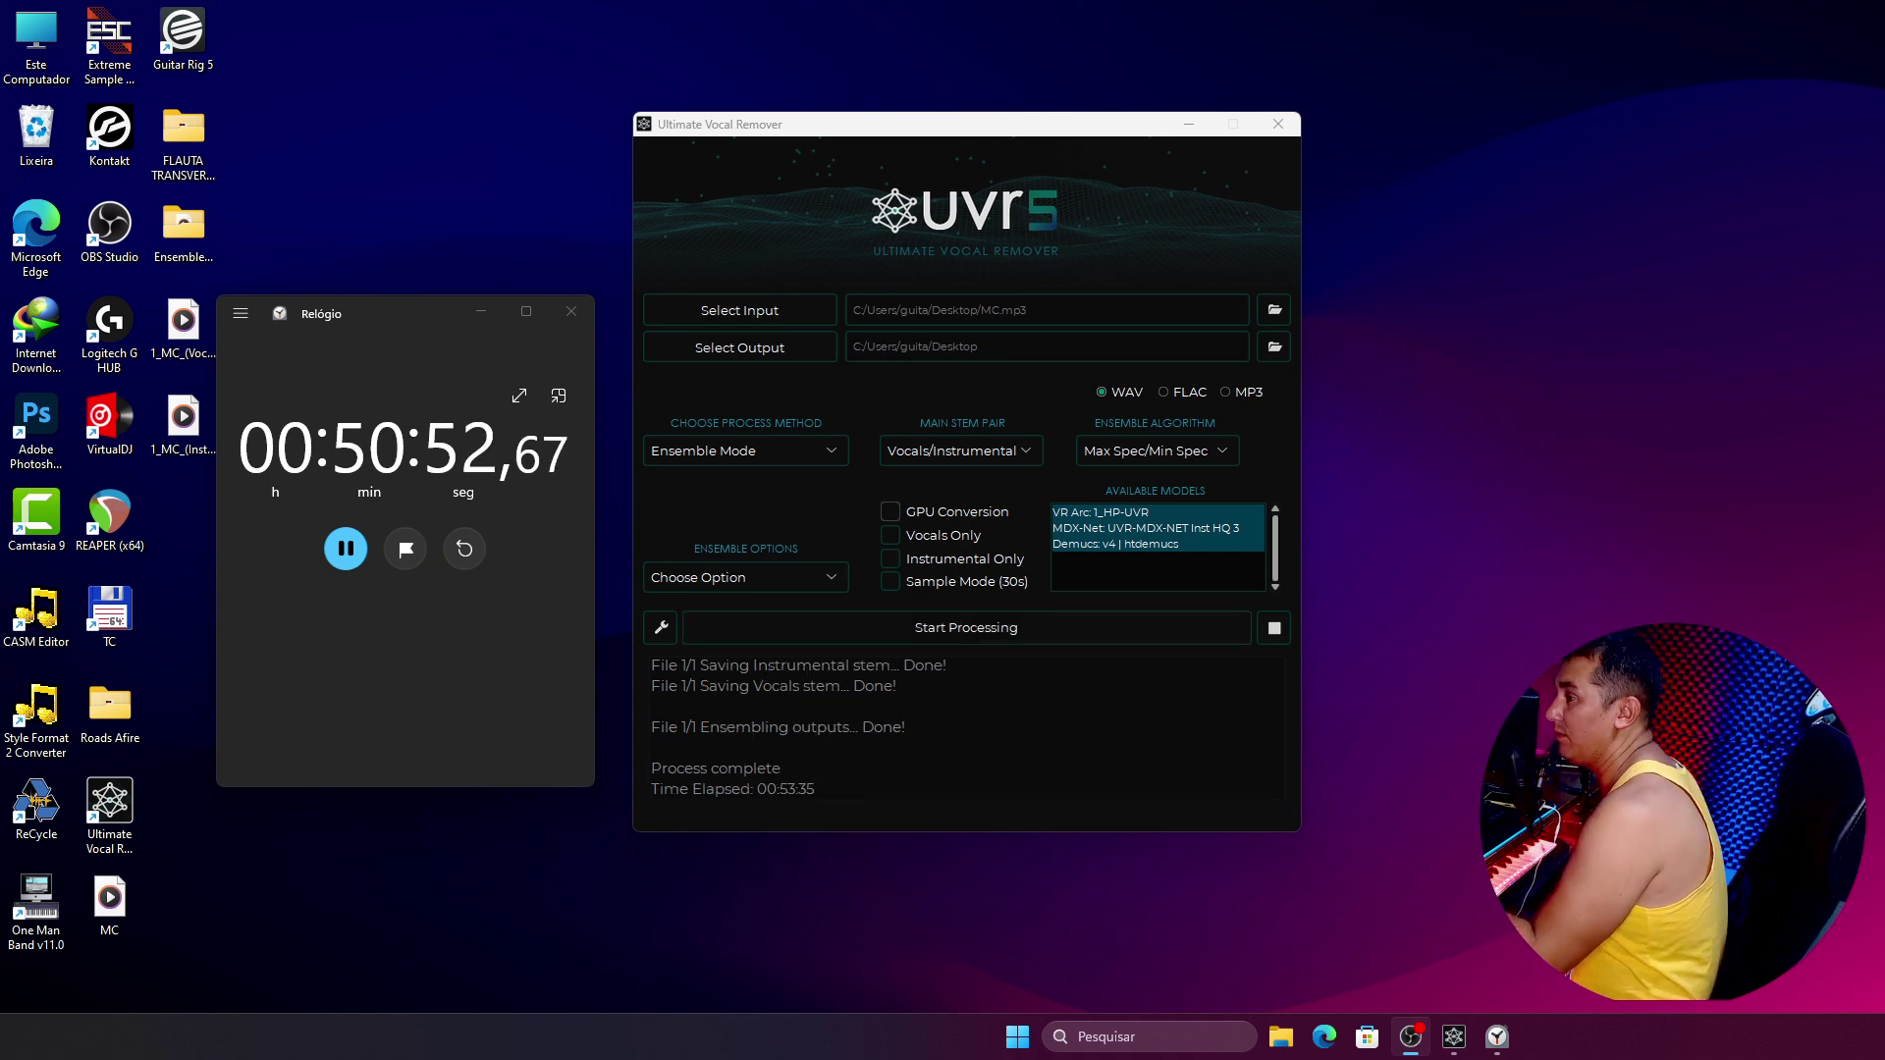
left_click(338, 553)
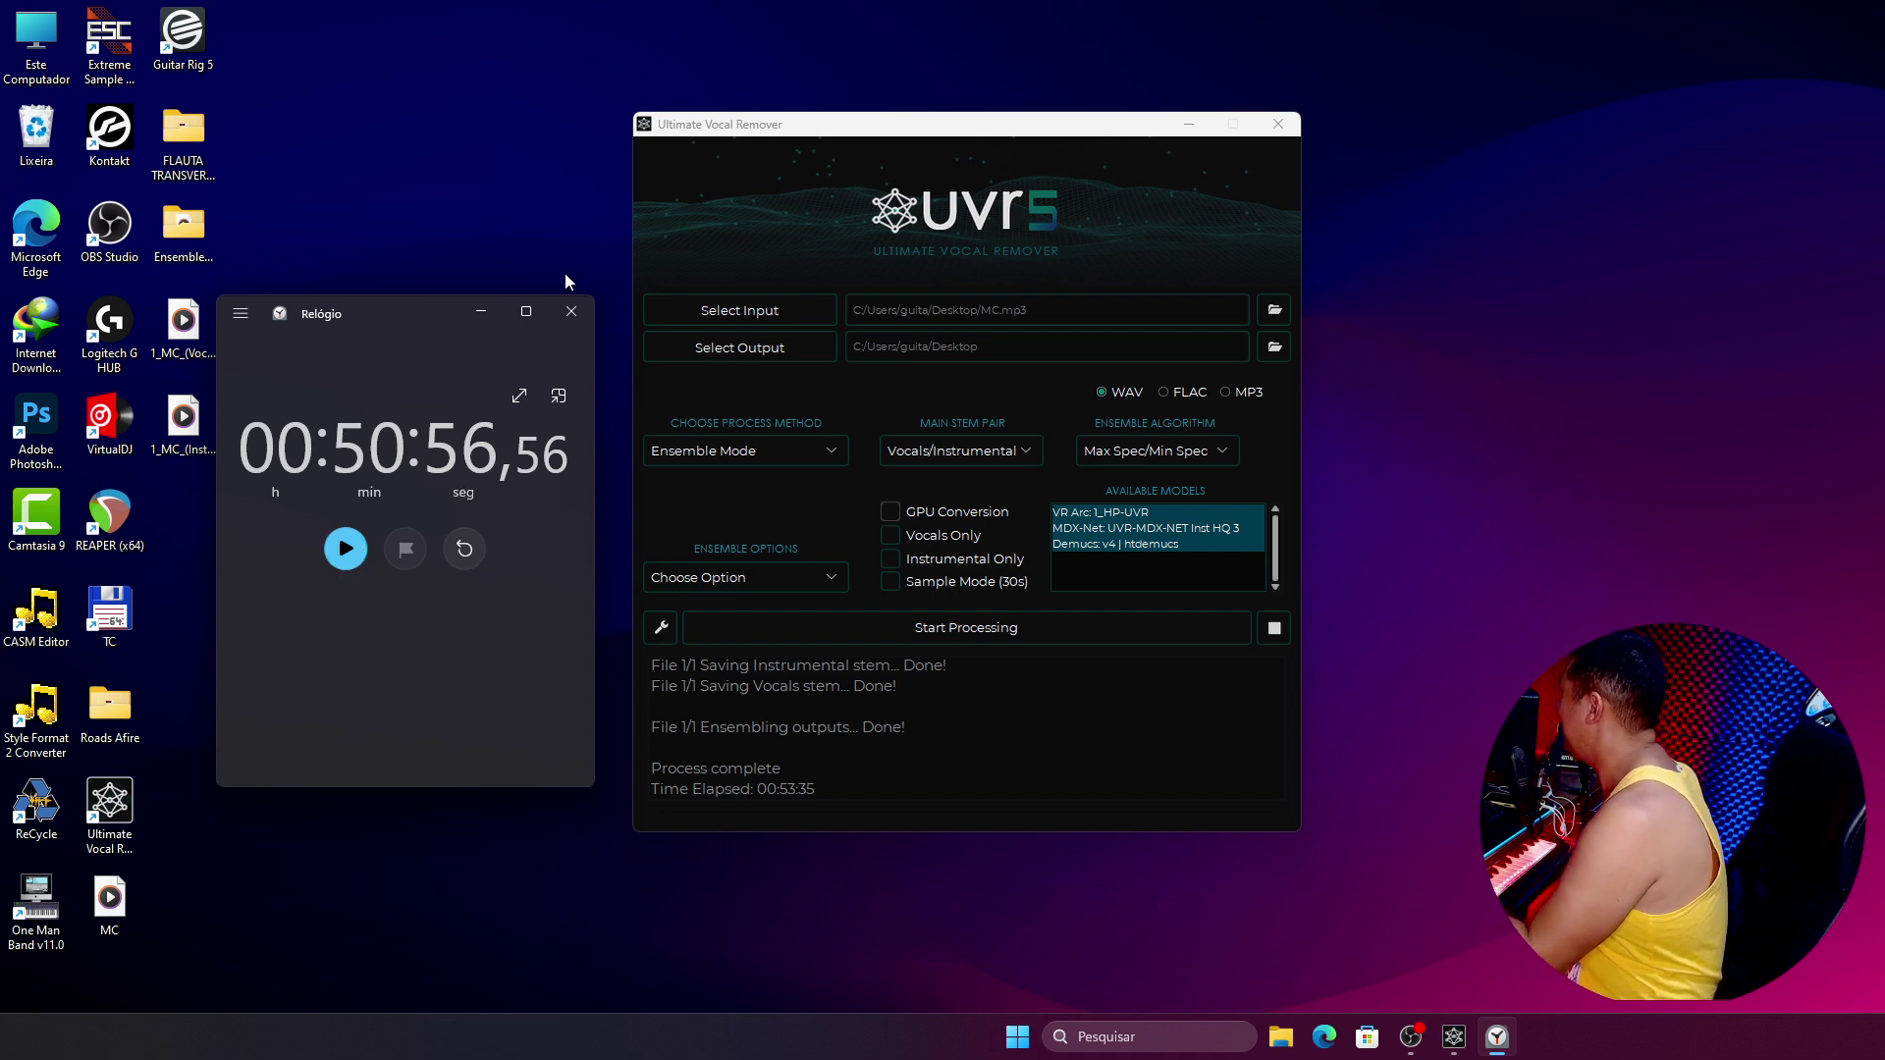
Step: Close Ultimate Vocal Remover and the Clock app to clear the desktop
left_click_drag(910, 122, 1144, 143)
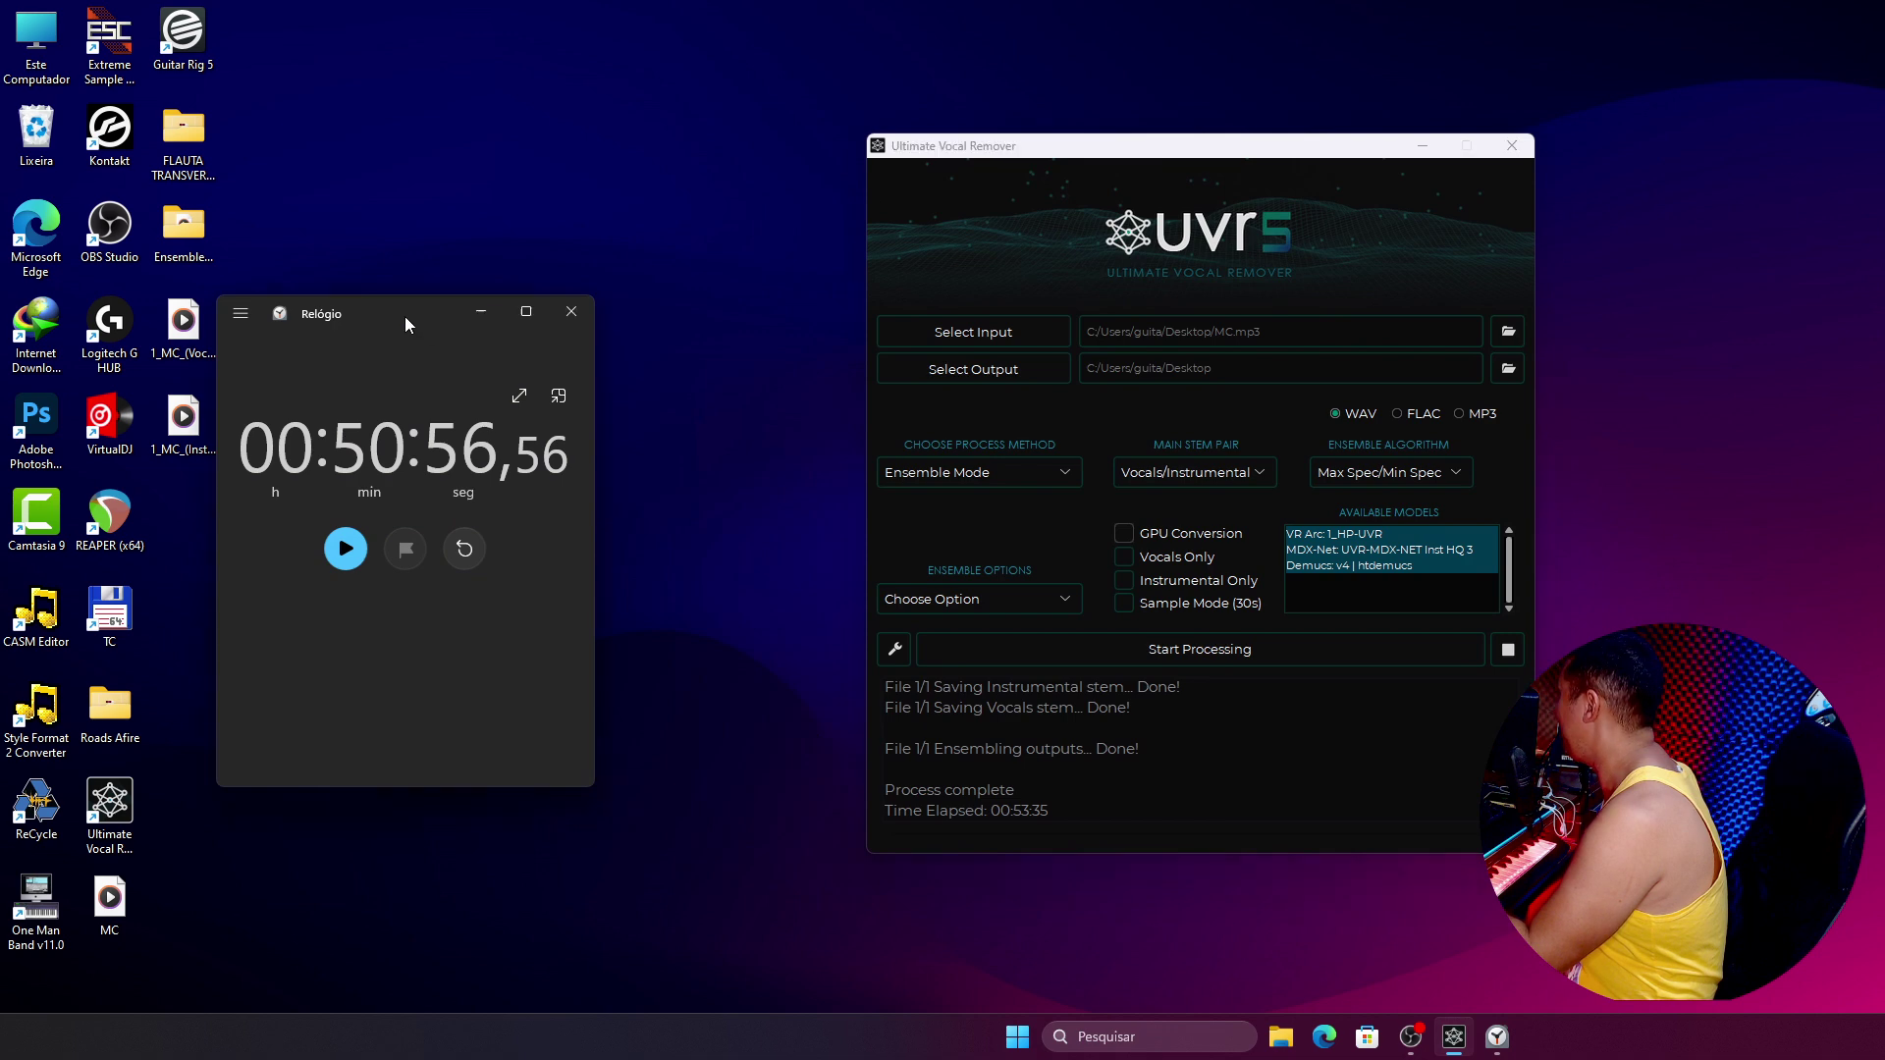
left_click_drag(404, 320, 593, 291)
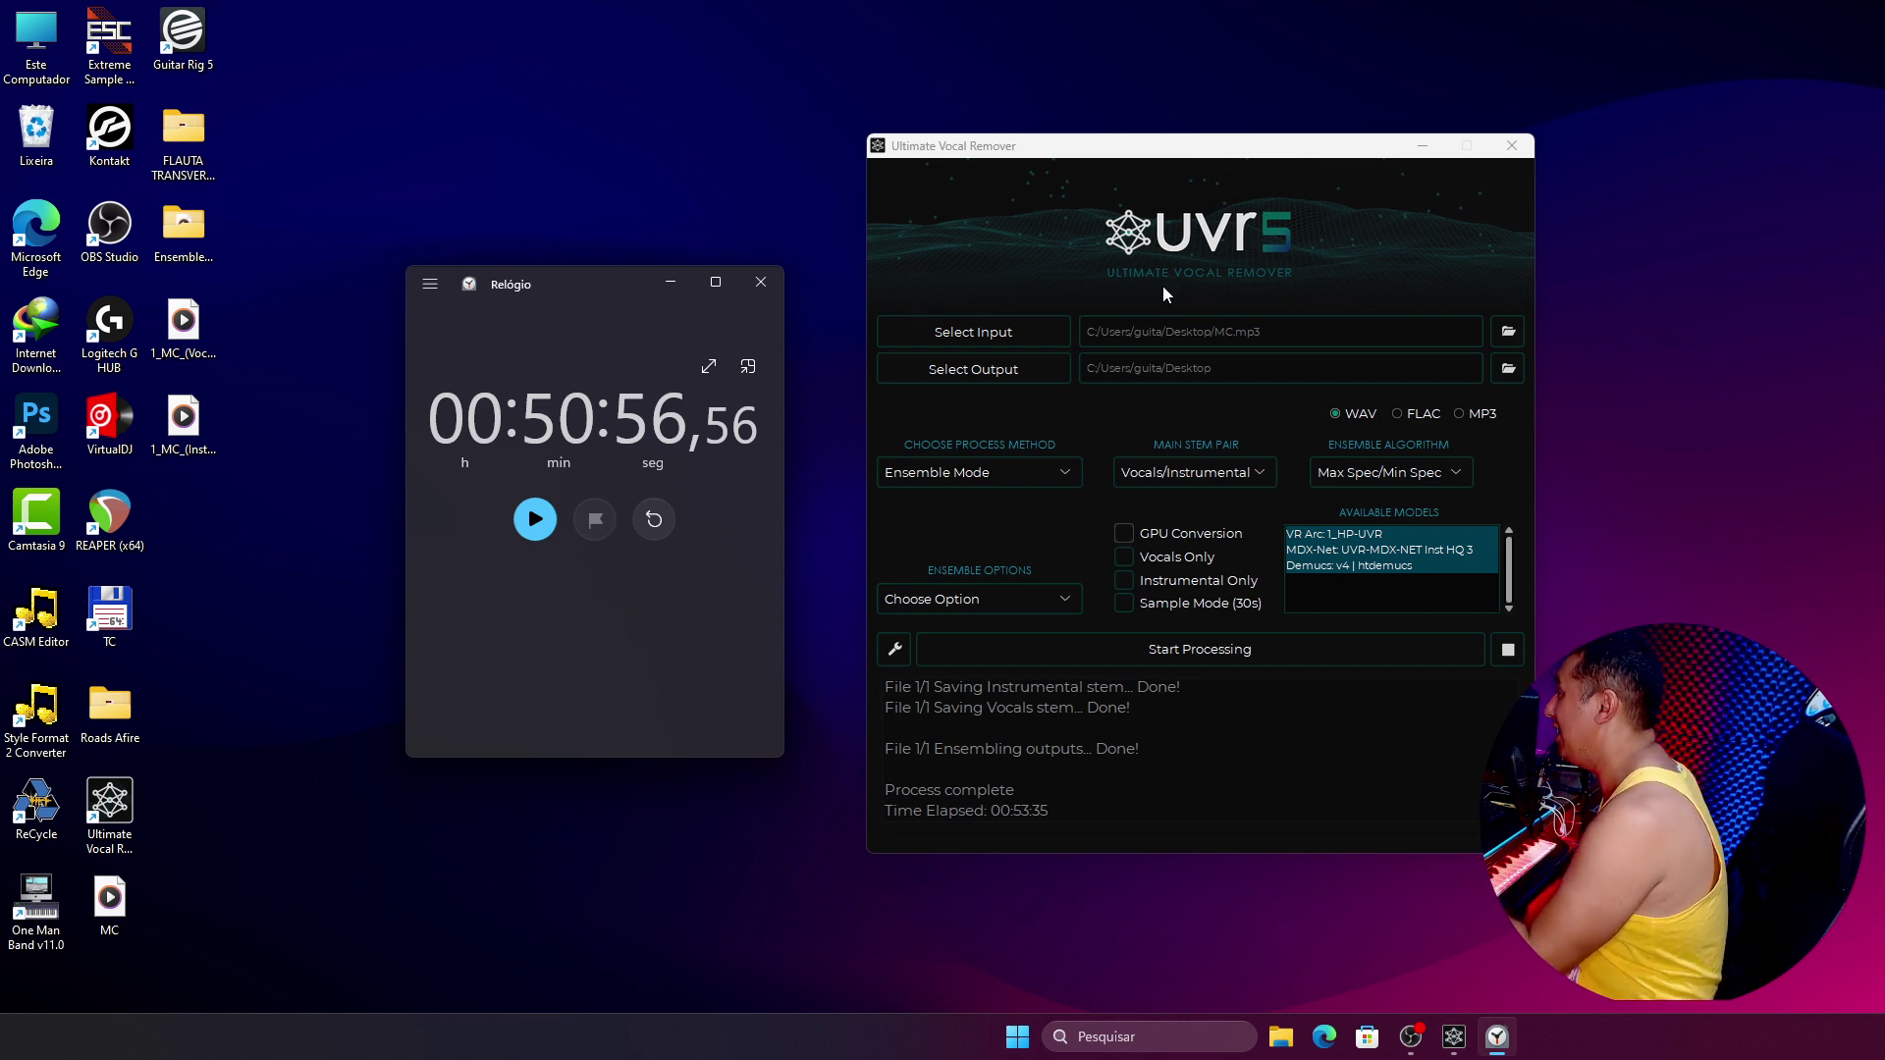
left_click(1512, 145)
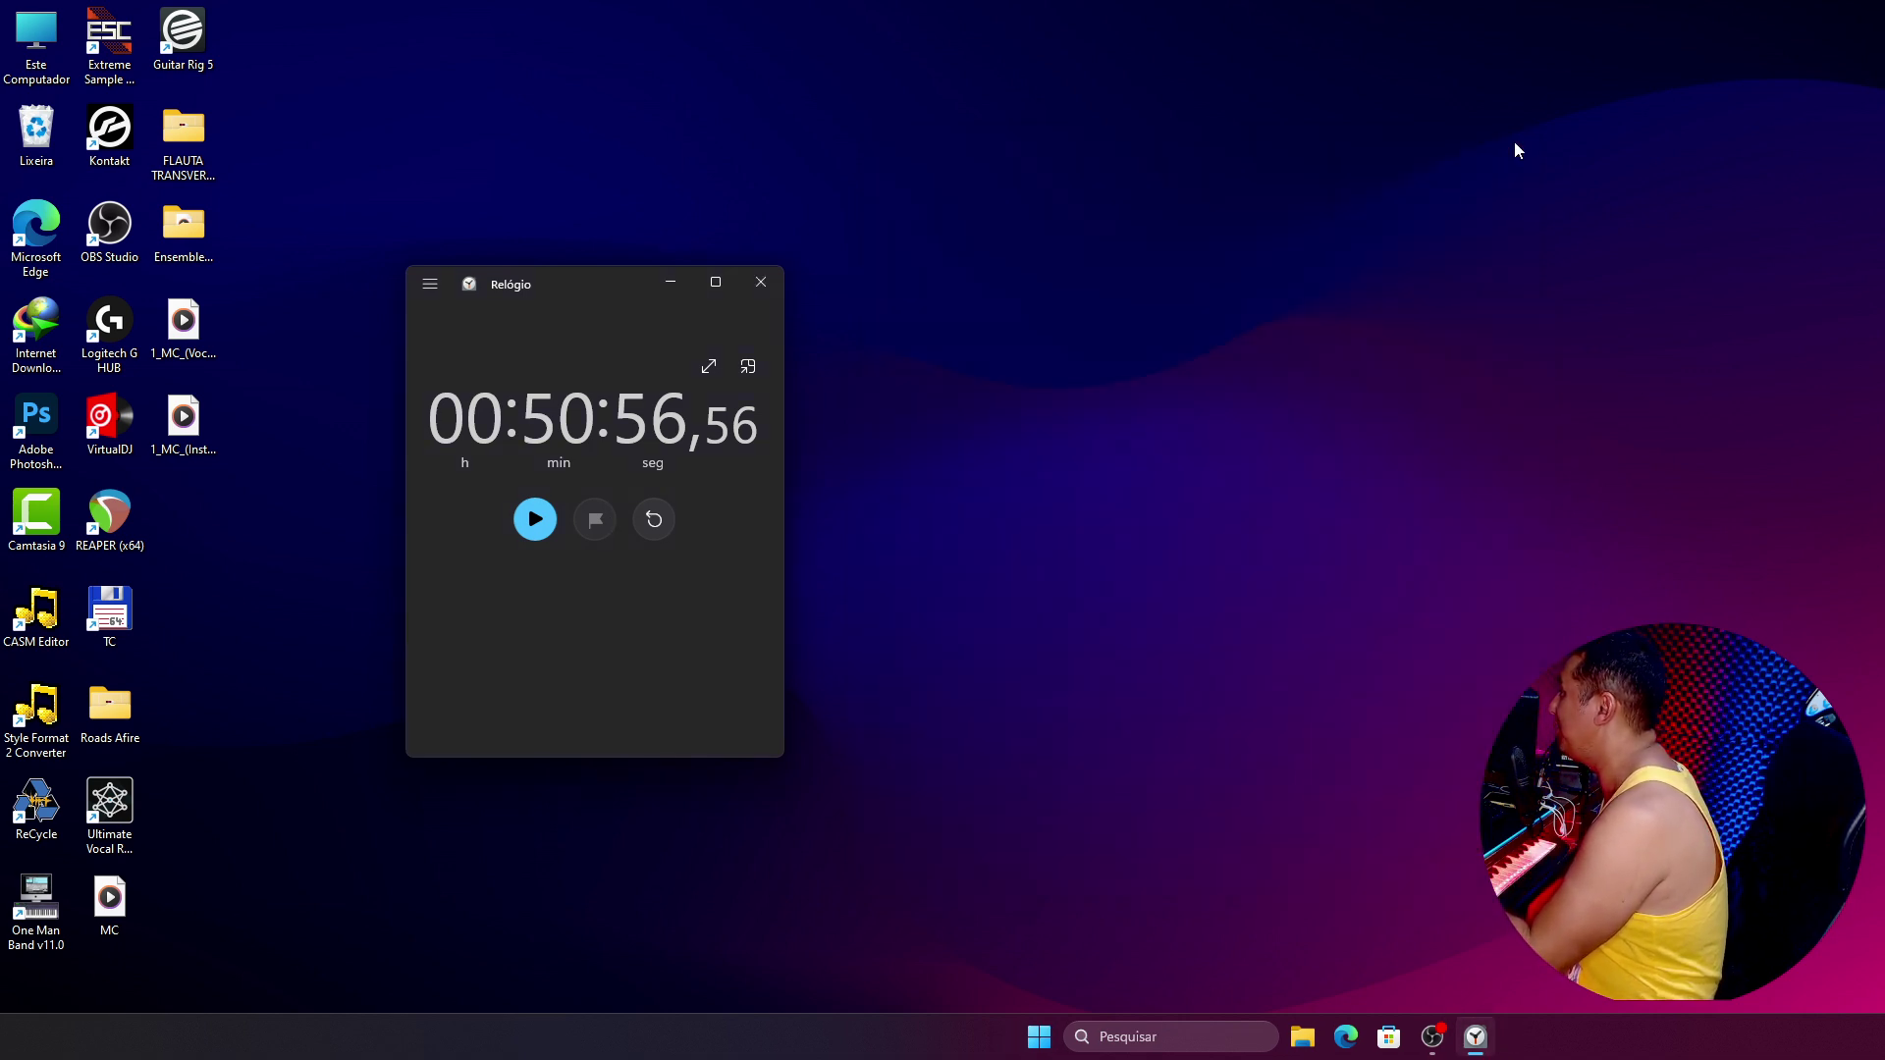
left_click(773, 288)
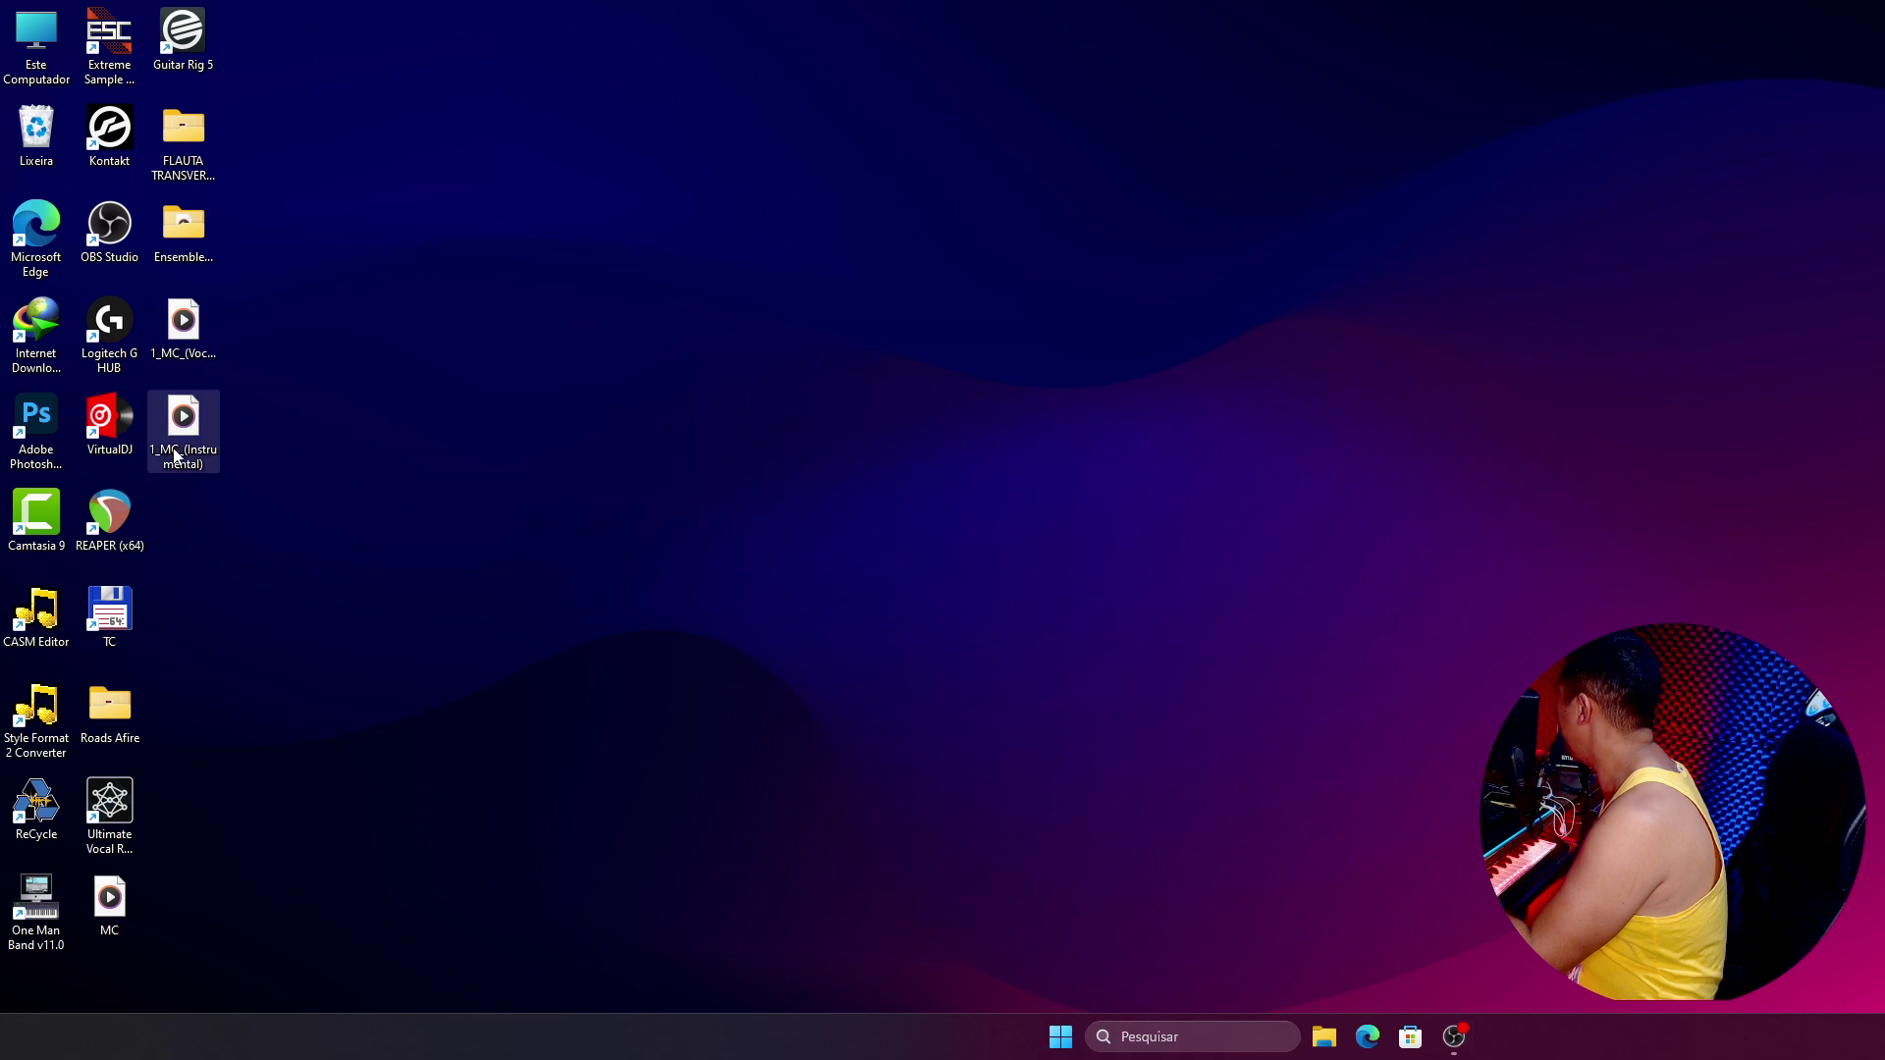
Step: Review the individual vocal and instrumental stems of each model in the ensembled outputs folder and close it
double_click(199, 238)
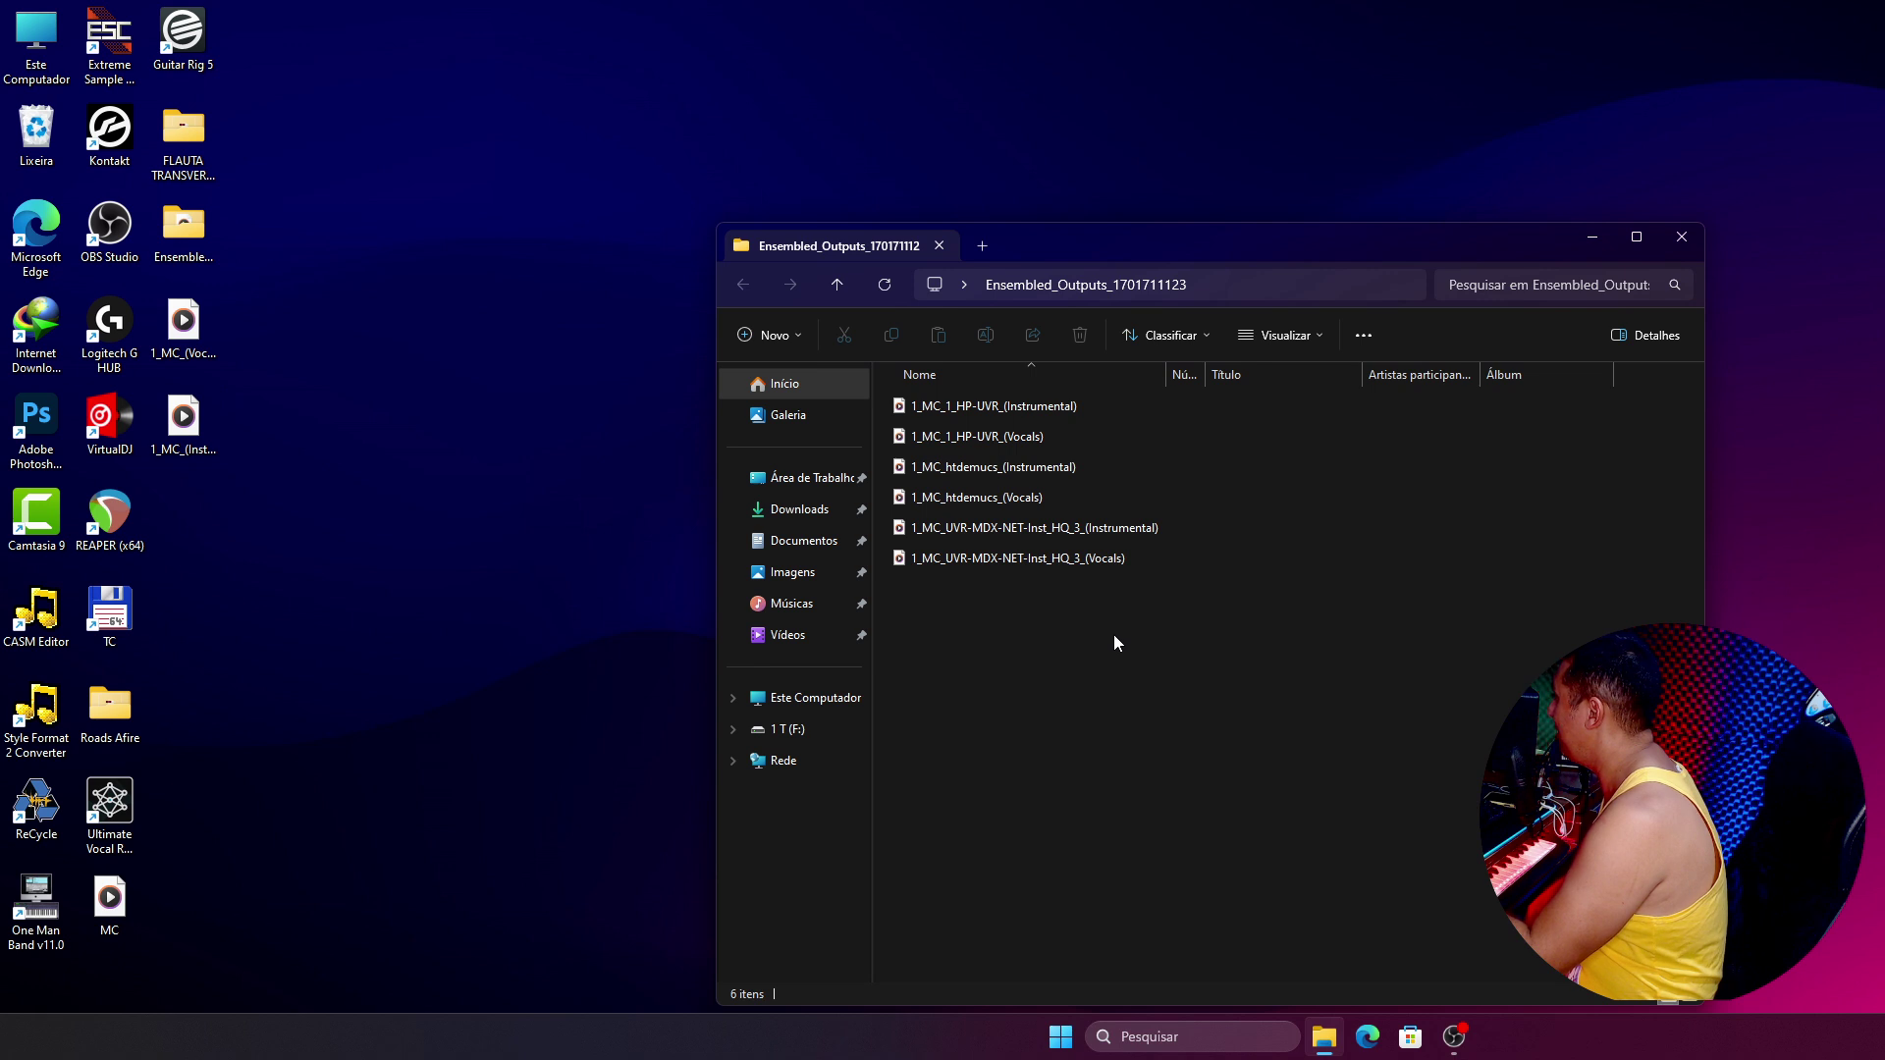
left_click_drag(1101, 631, 1021, 407)
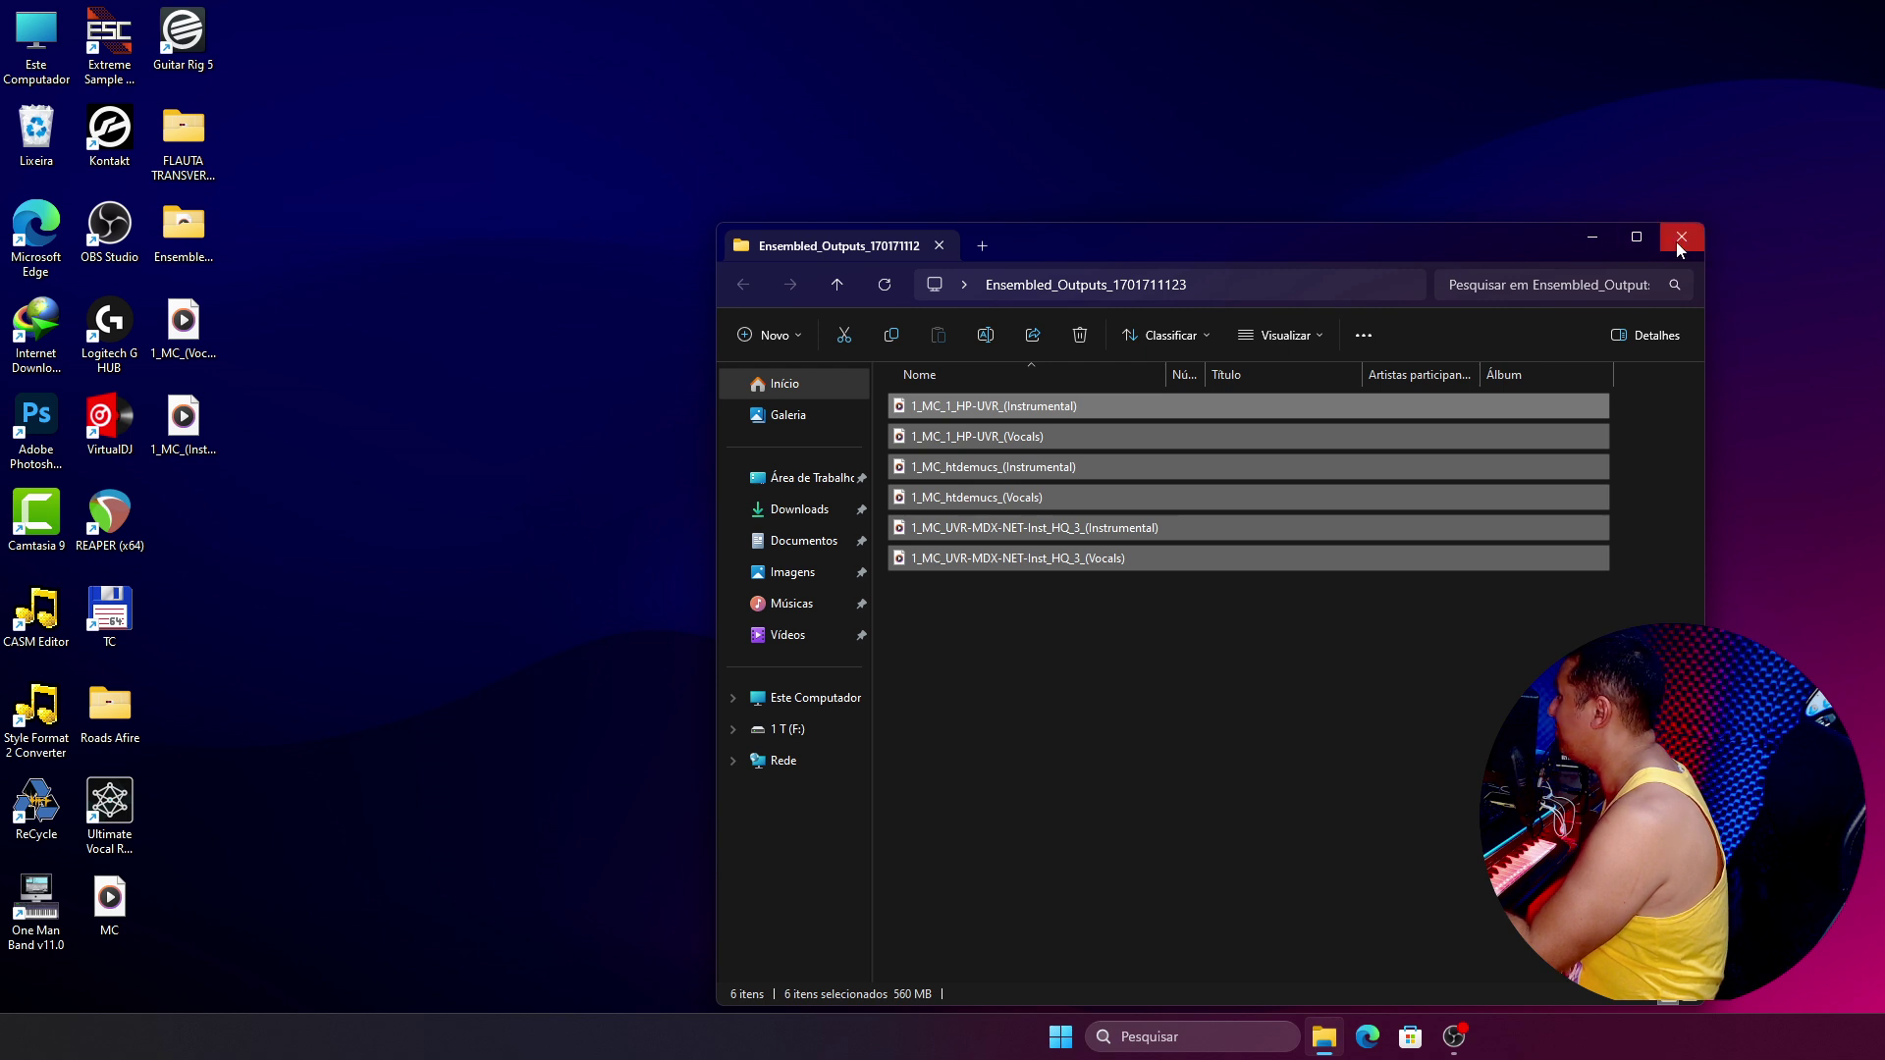
left_click(1681, 239)
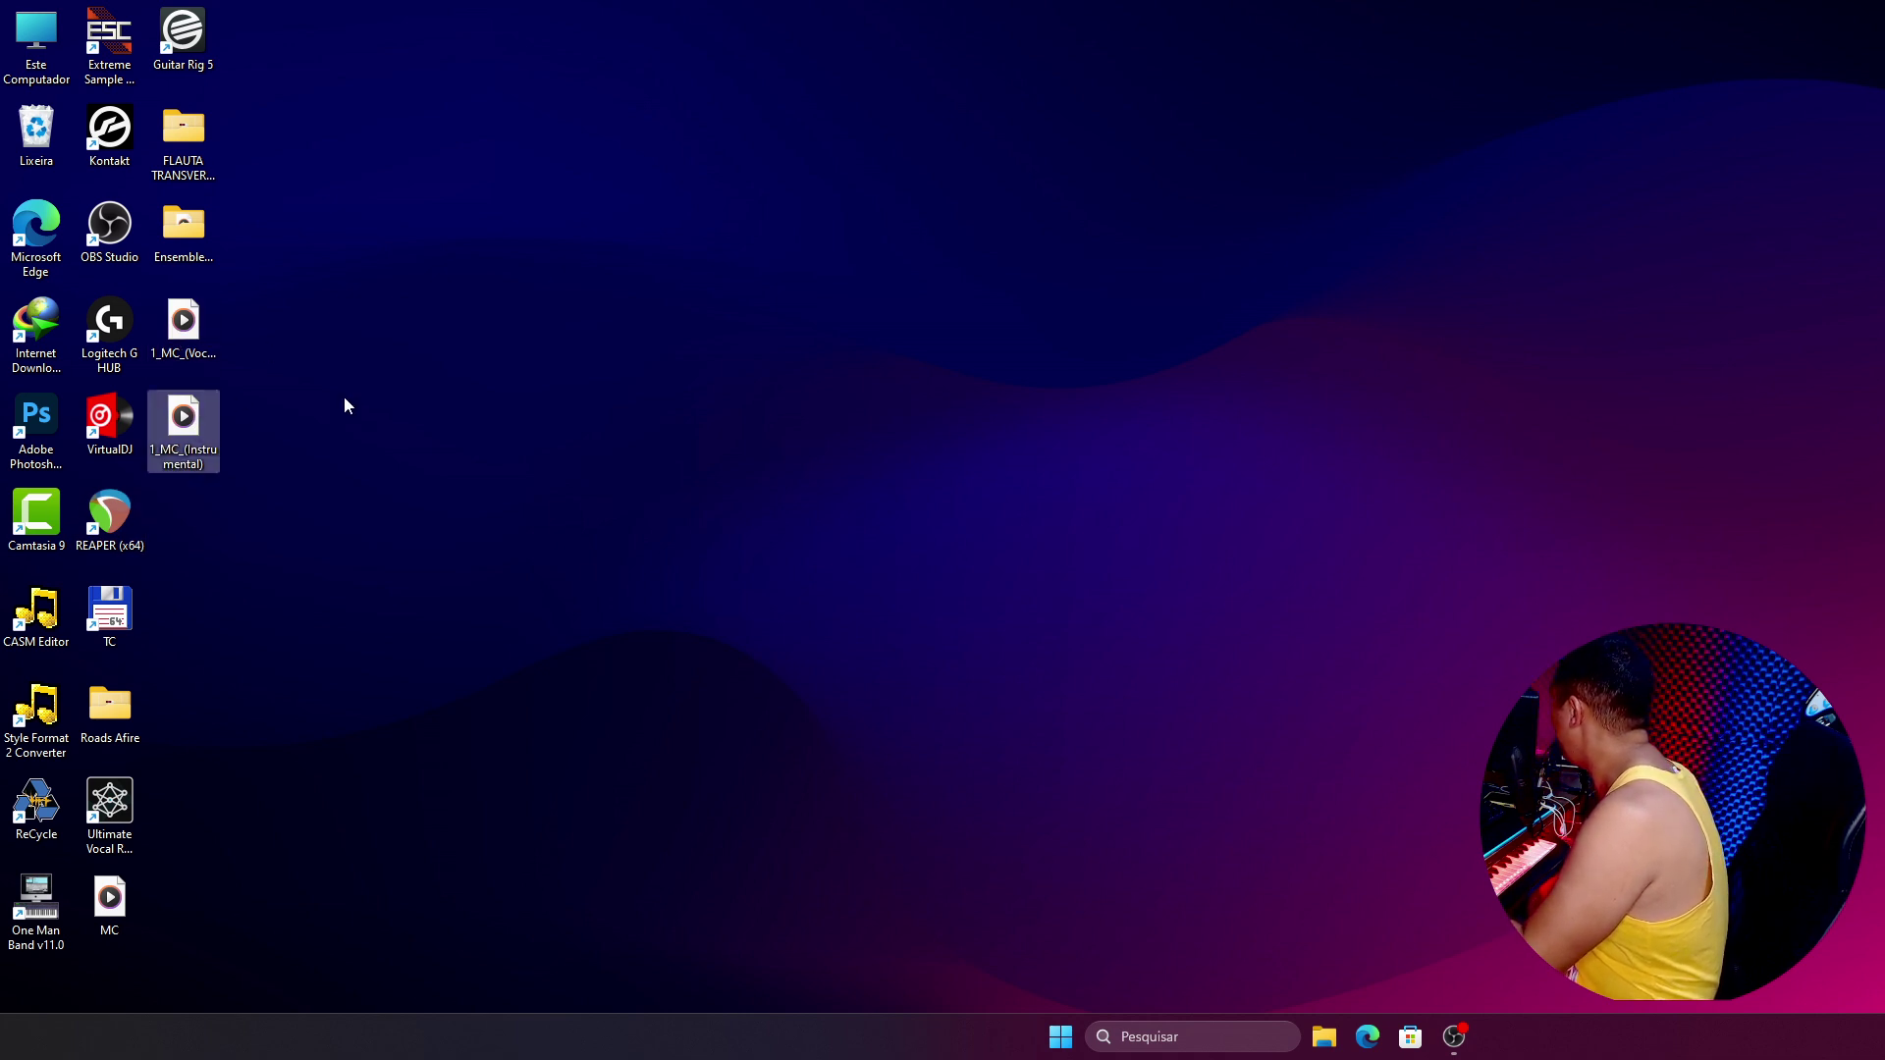
Step: Listen to several passages of the final 1_MC_(Vocals) stem from the desktop in the media player, then close it
double_click(186, 324)
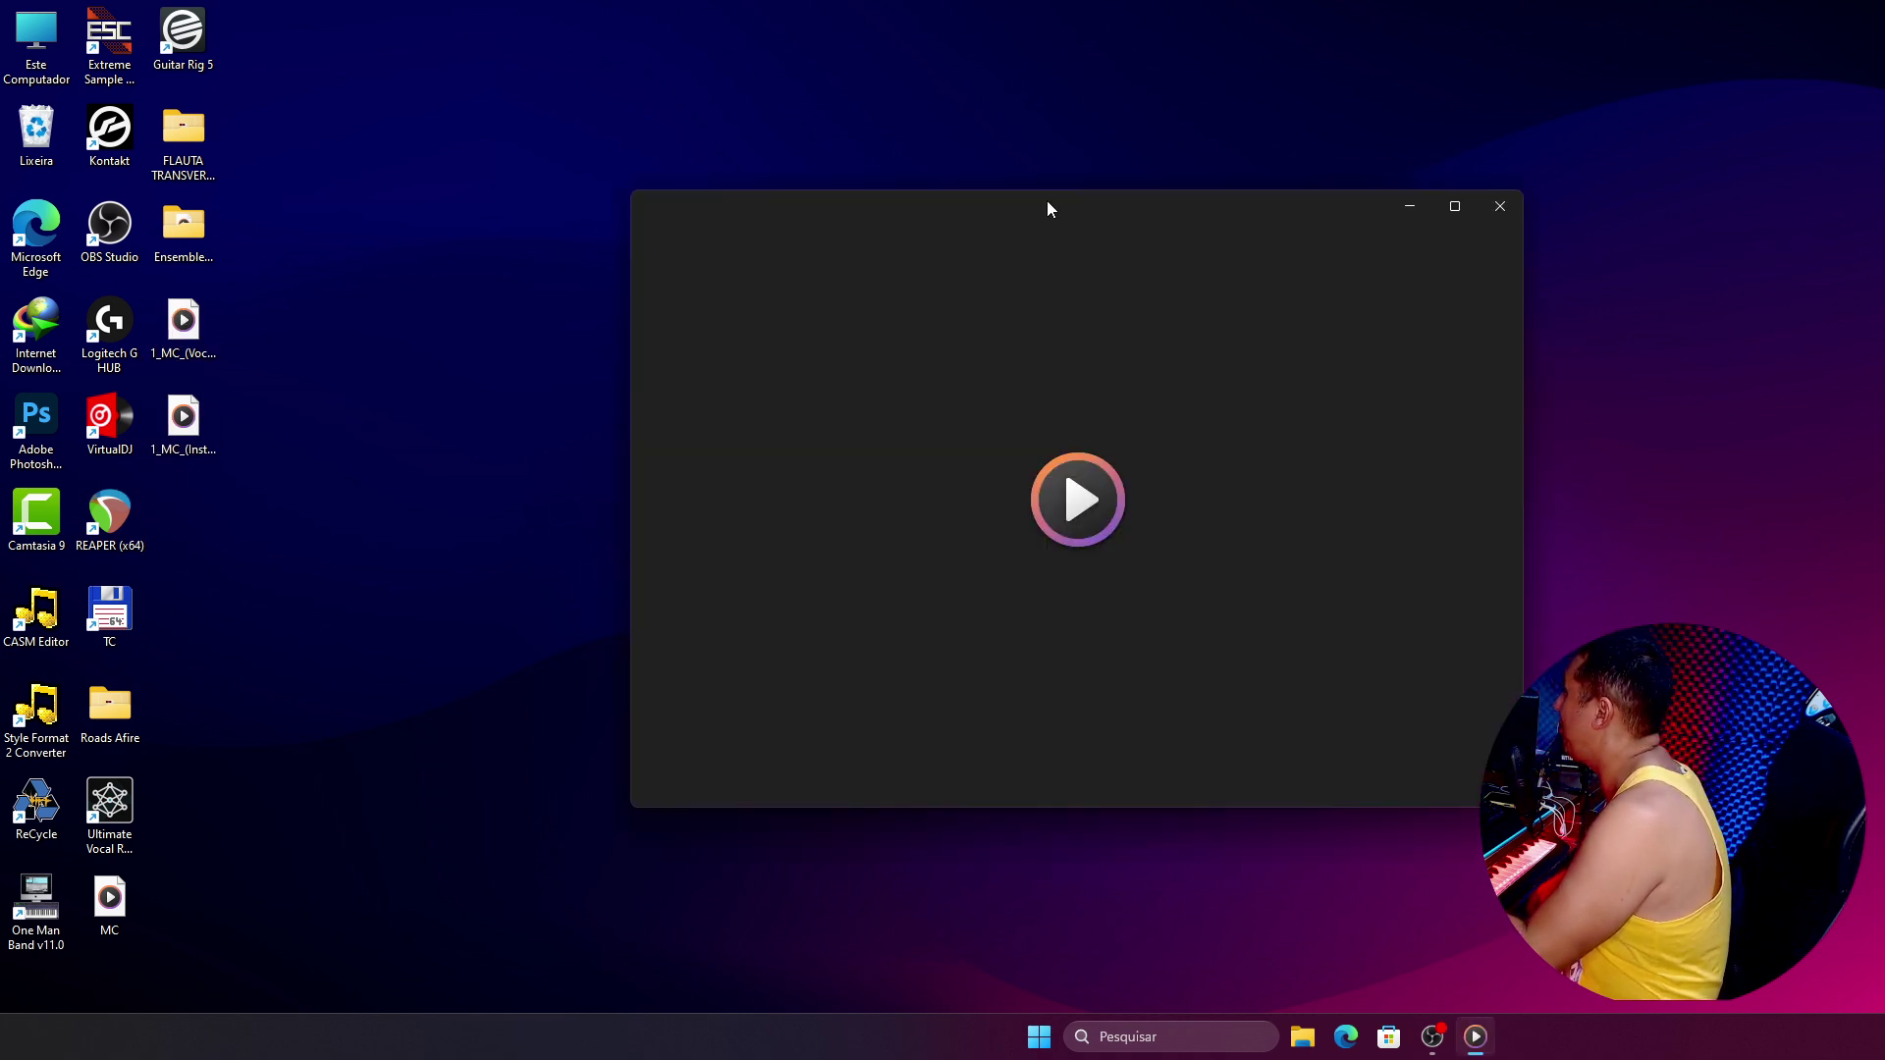
left_click(844, 660)
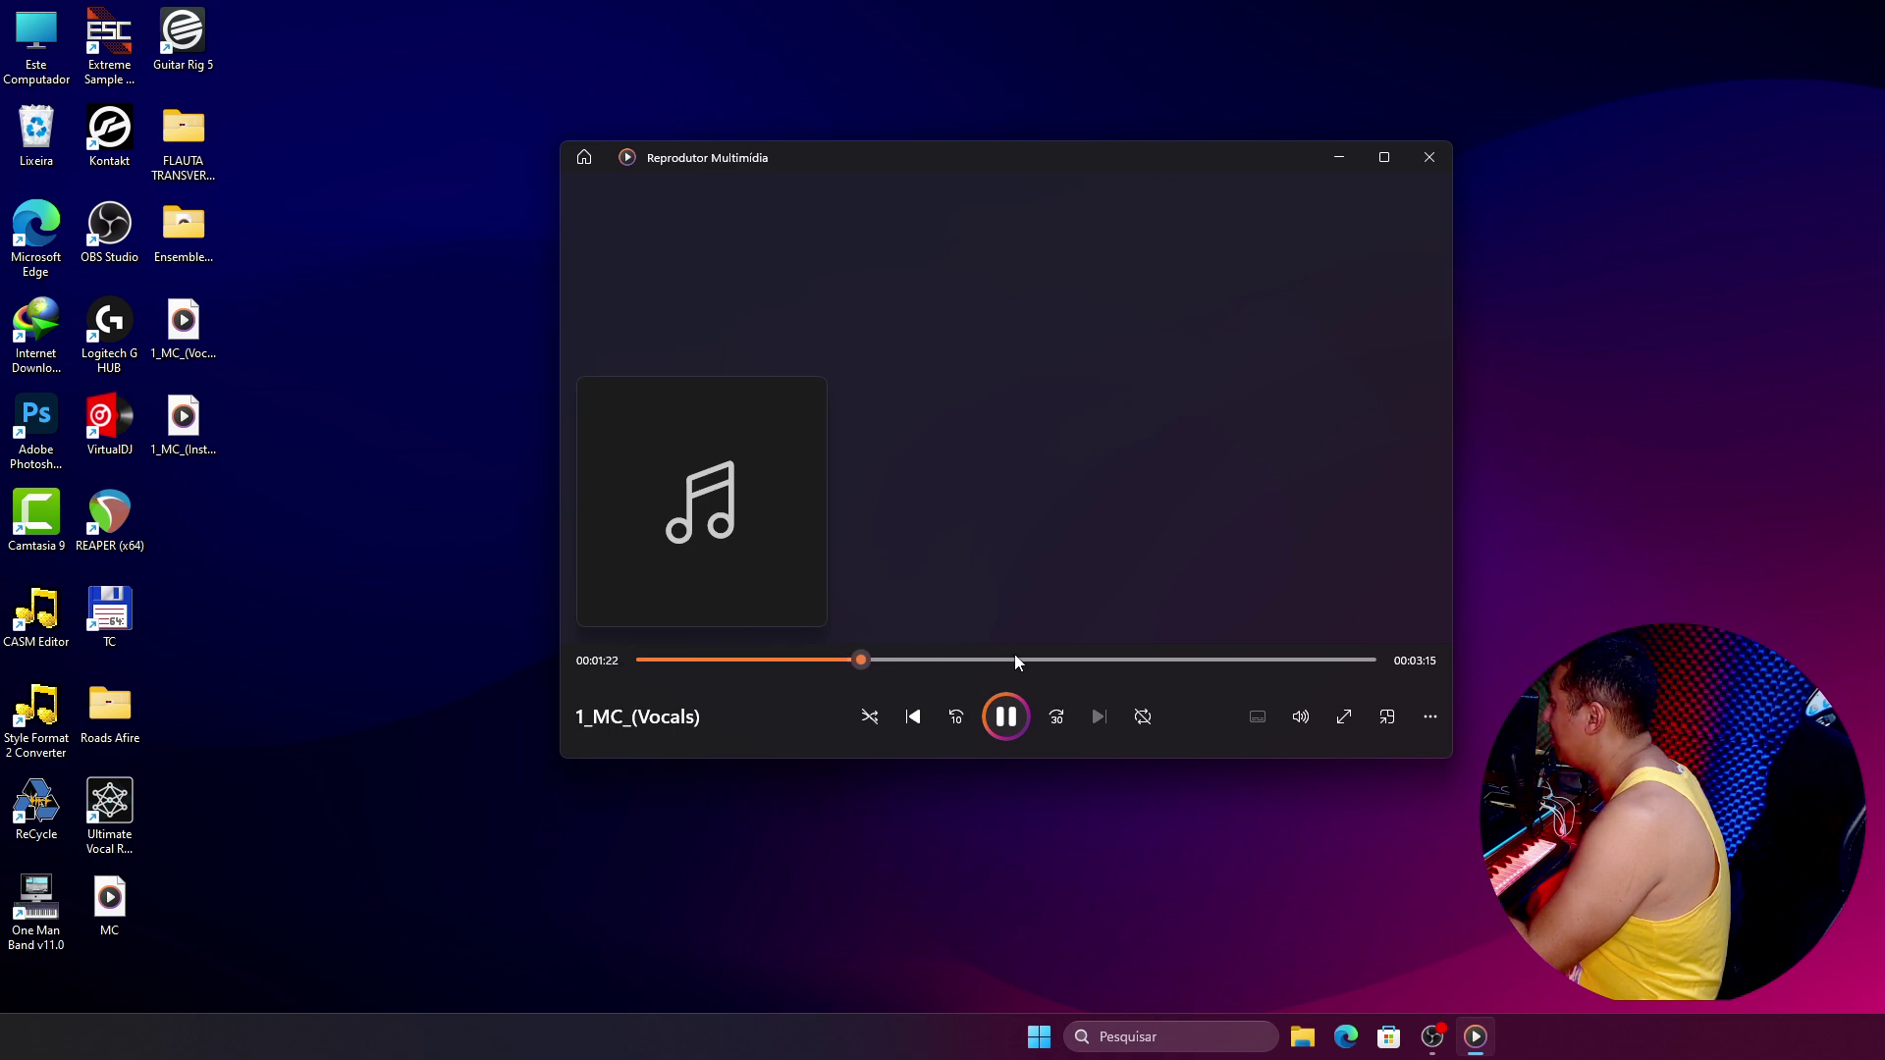
left_click(1066, 661)
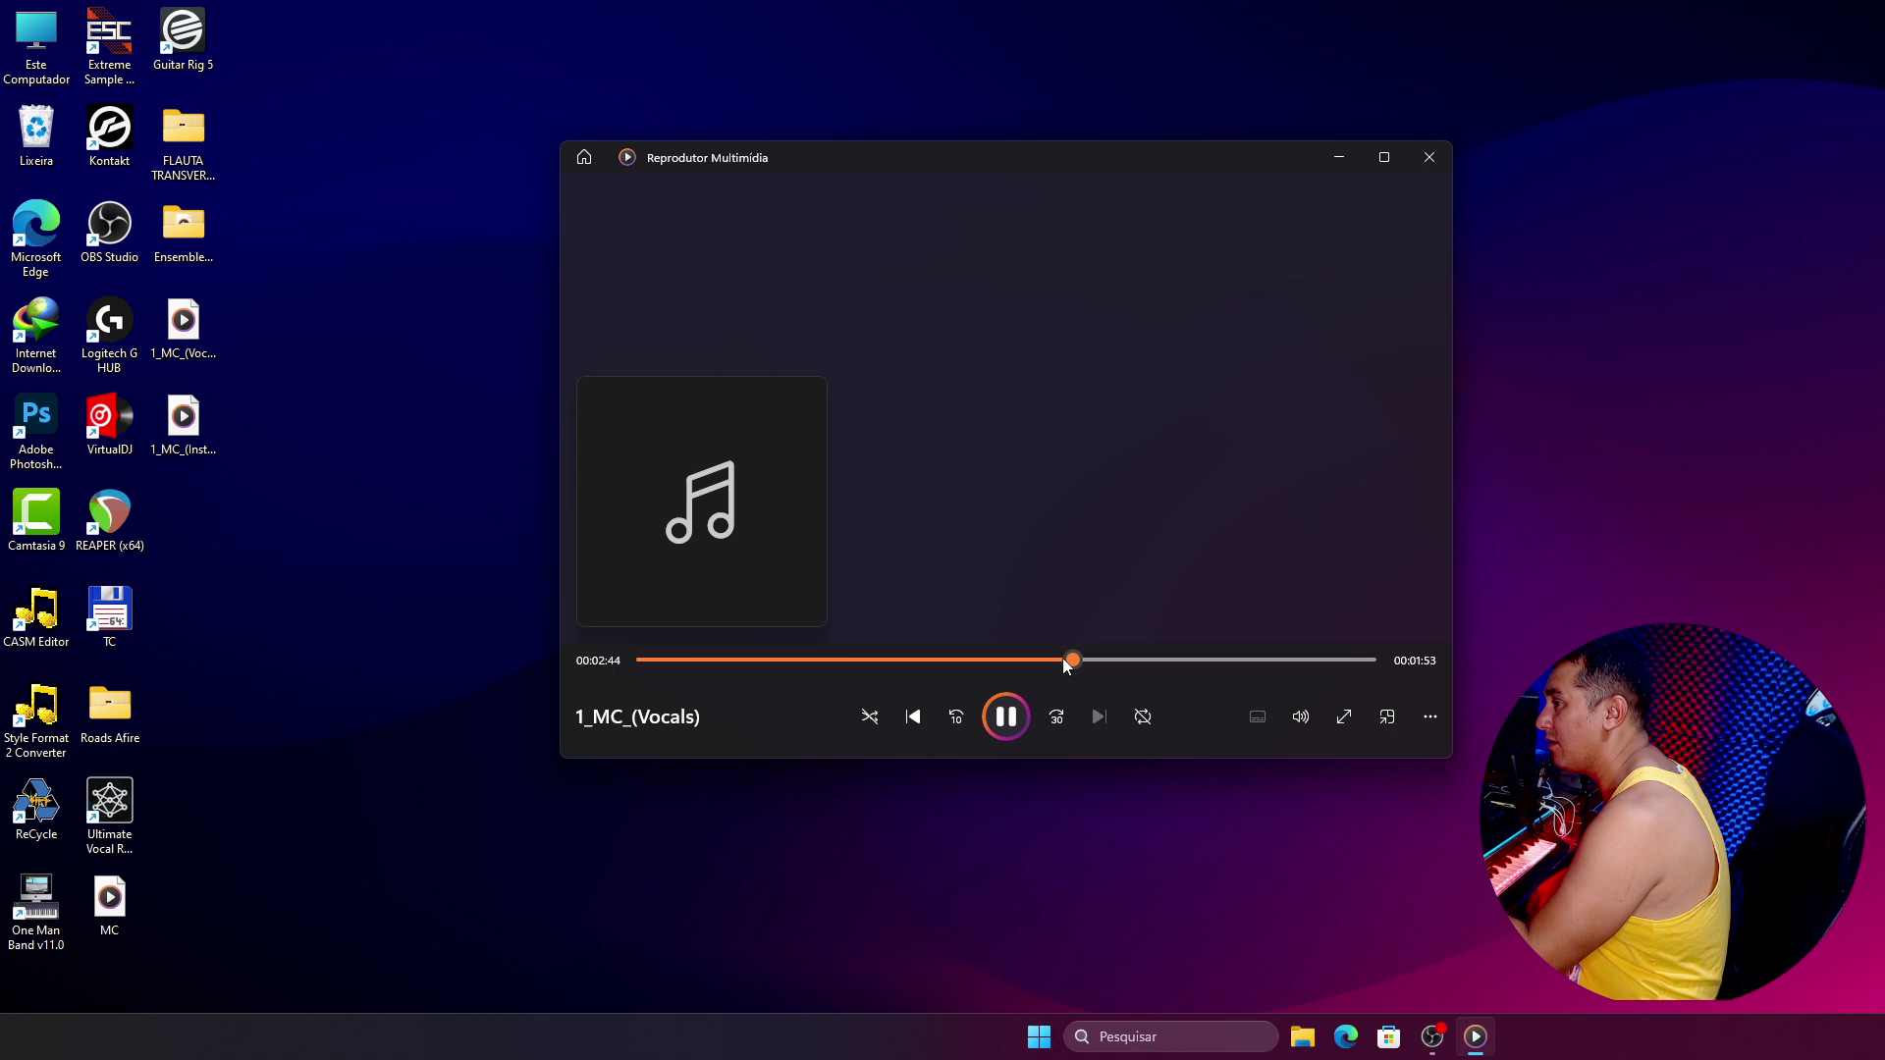
left_click(1126, 664)
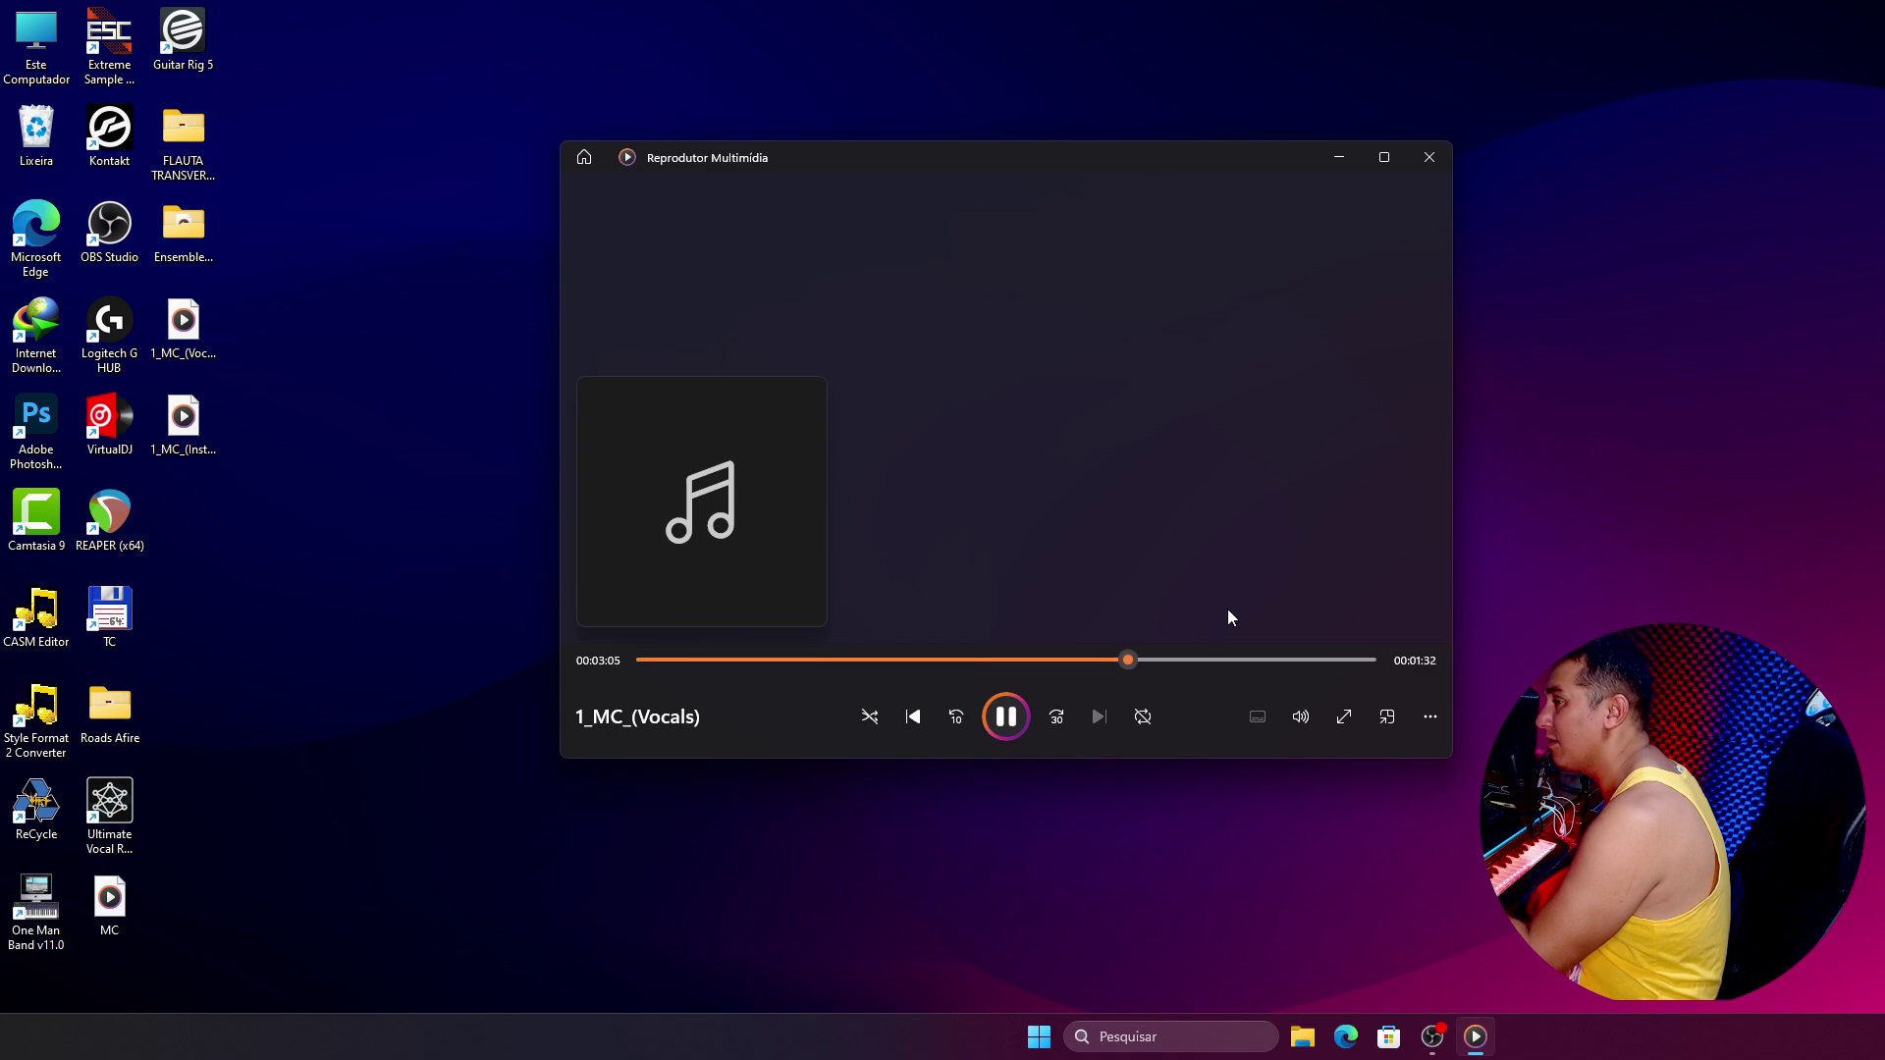
left_click(1230, 659)
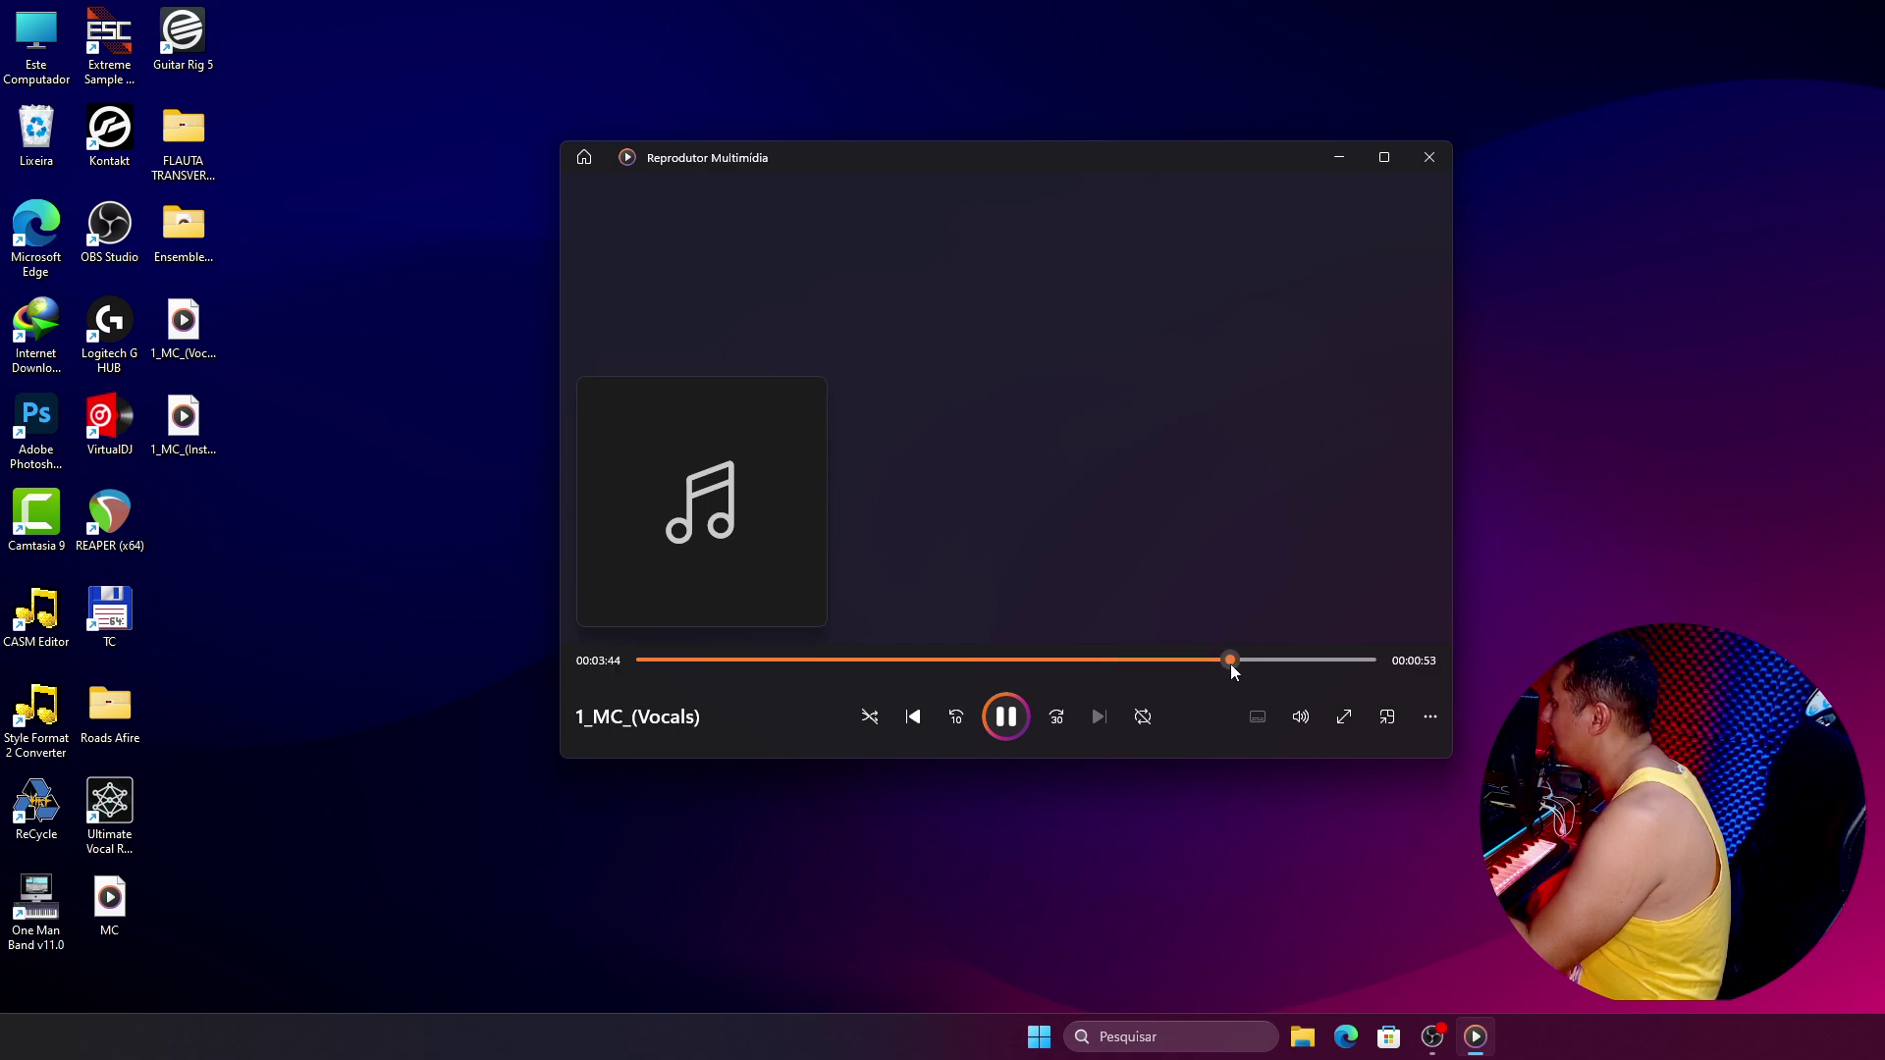
left_click(1429, 158)
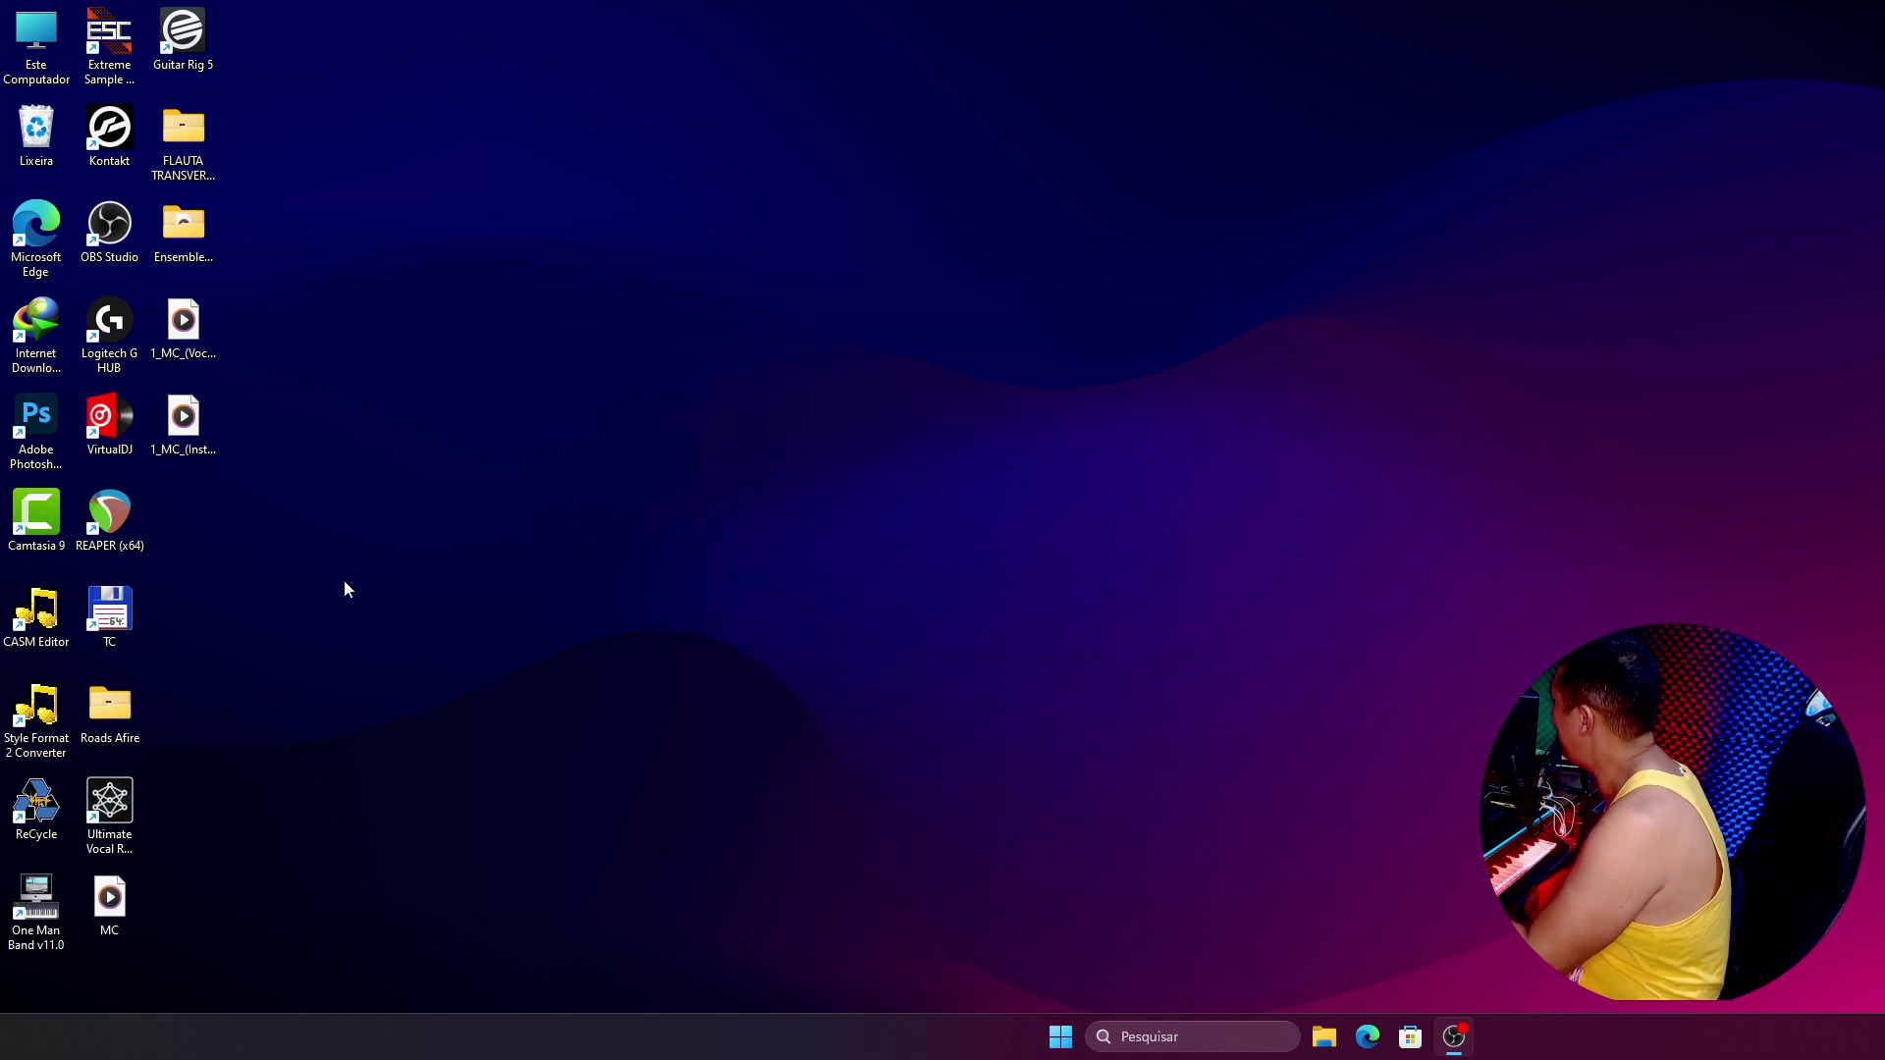
Step: Listen to several passages of the final 1_MC_(Instrumental) stem from the desktop, then pause and close the player
double_click(187, 432)
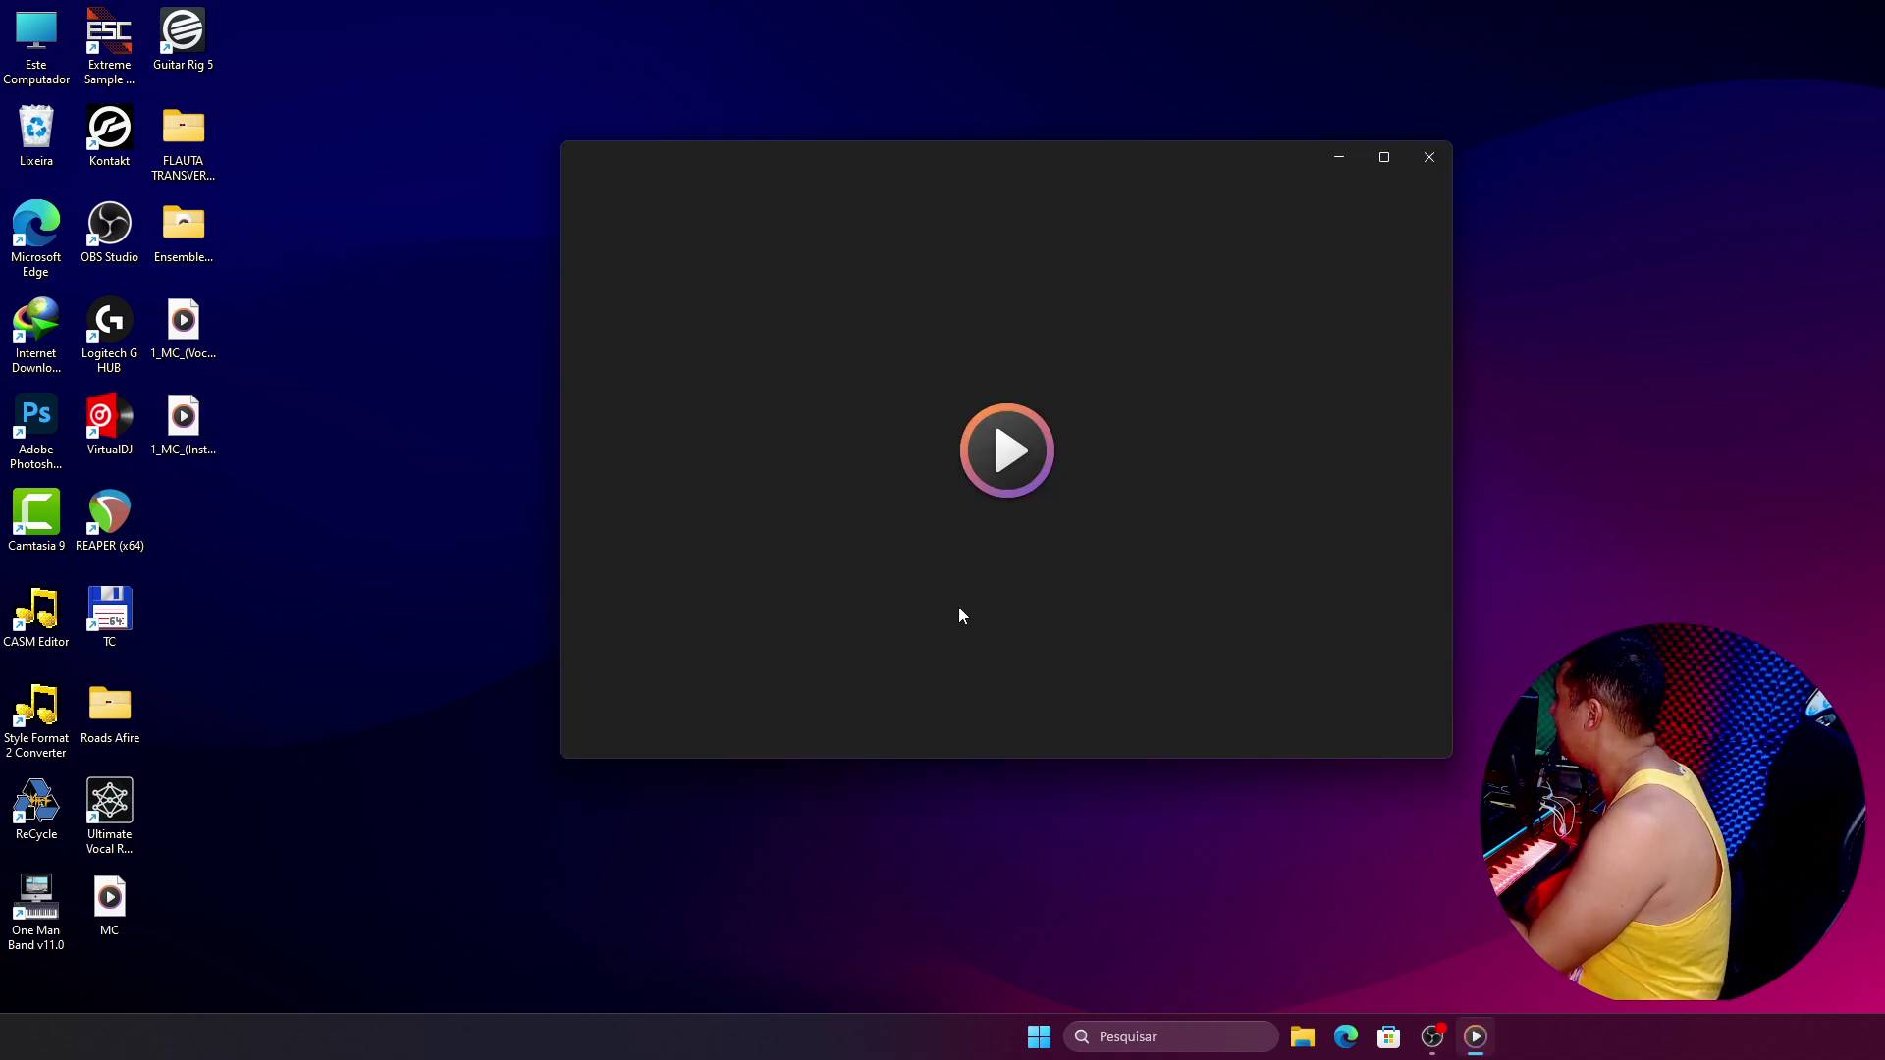
left_click(820, 660)
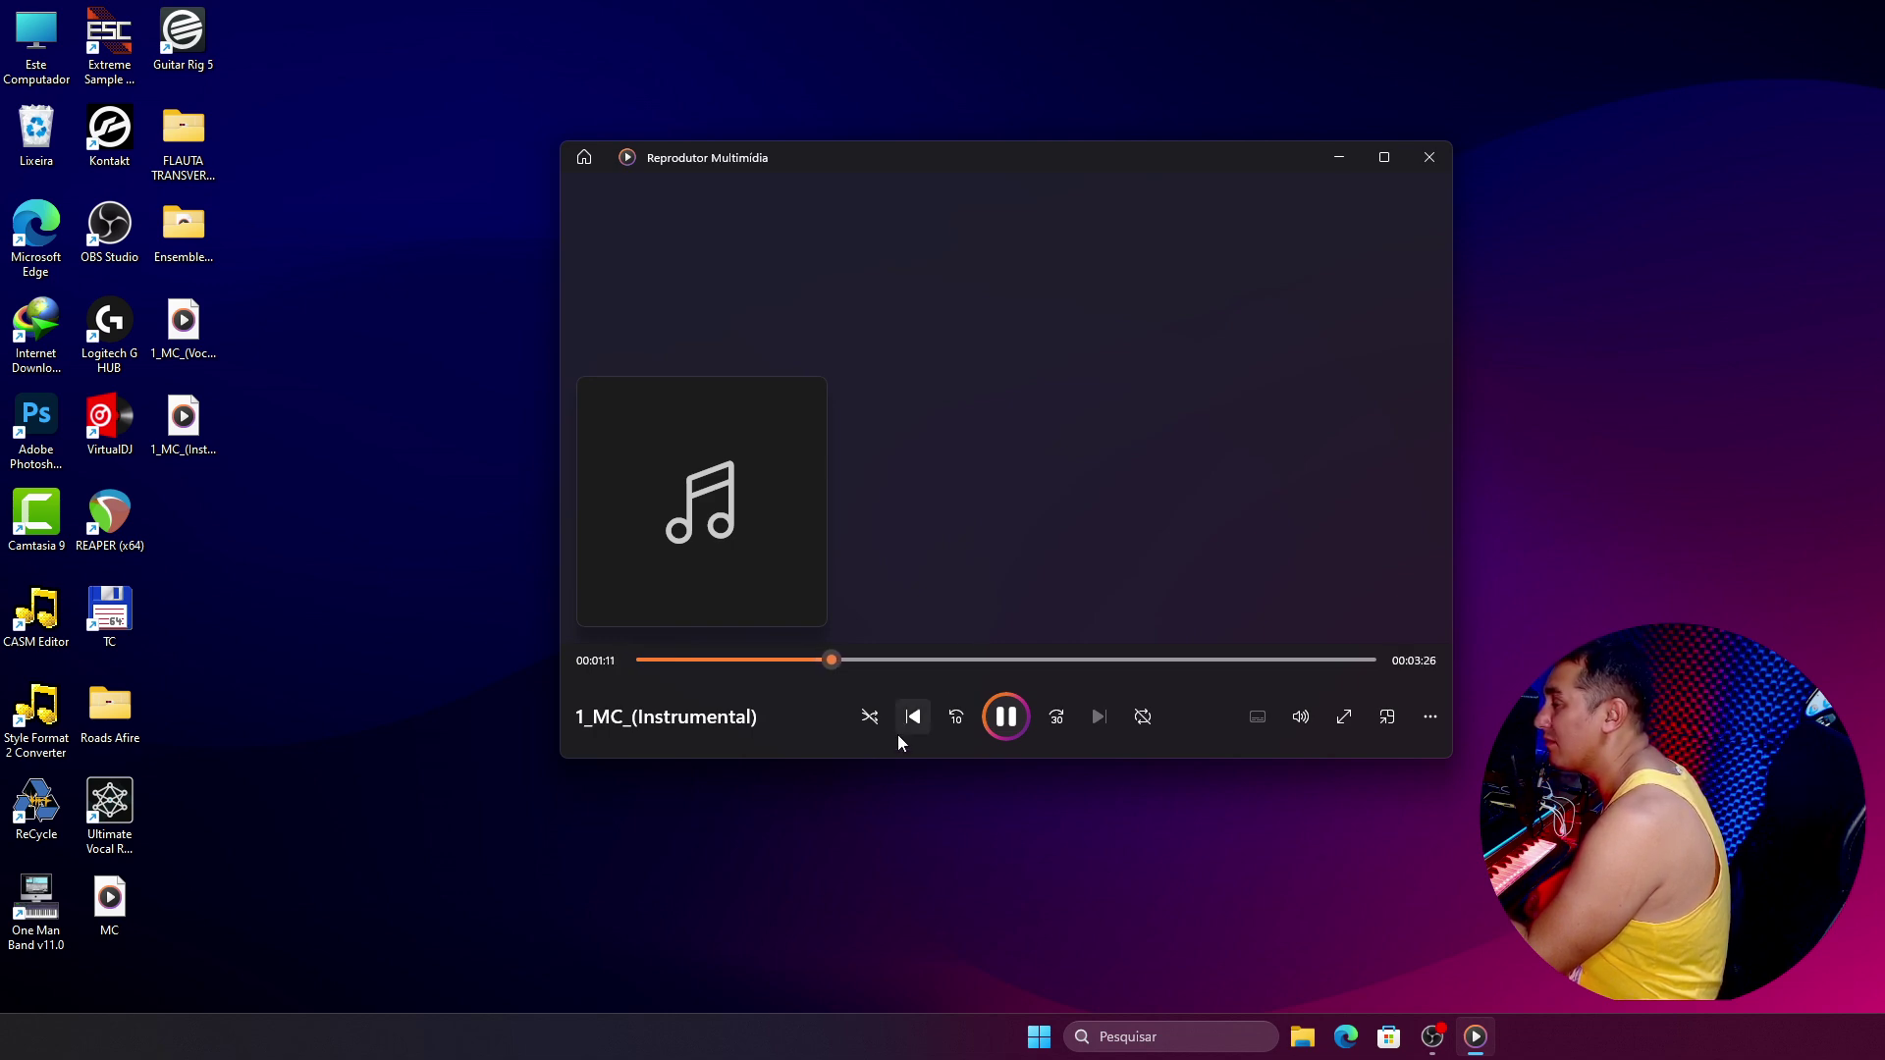
left_click(1014, 660)
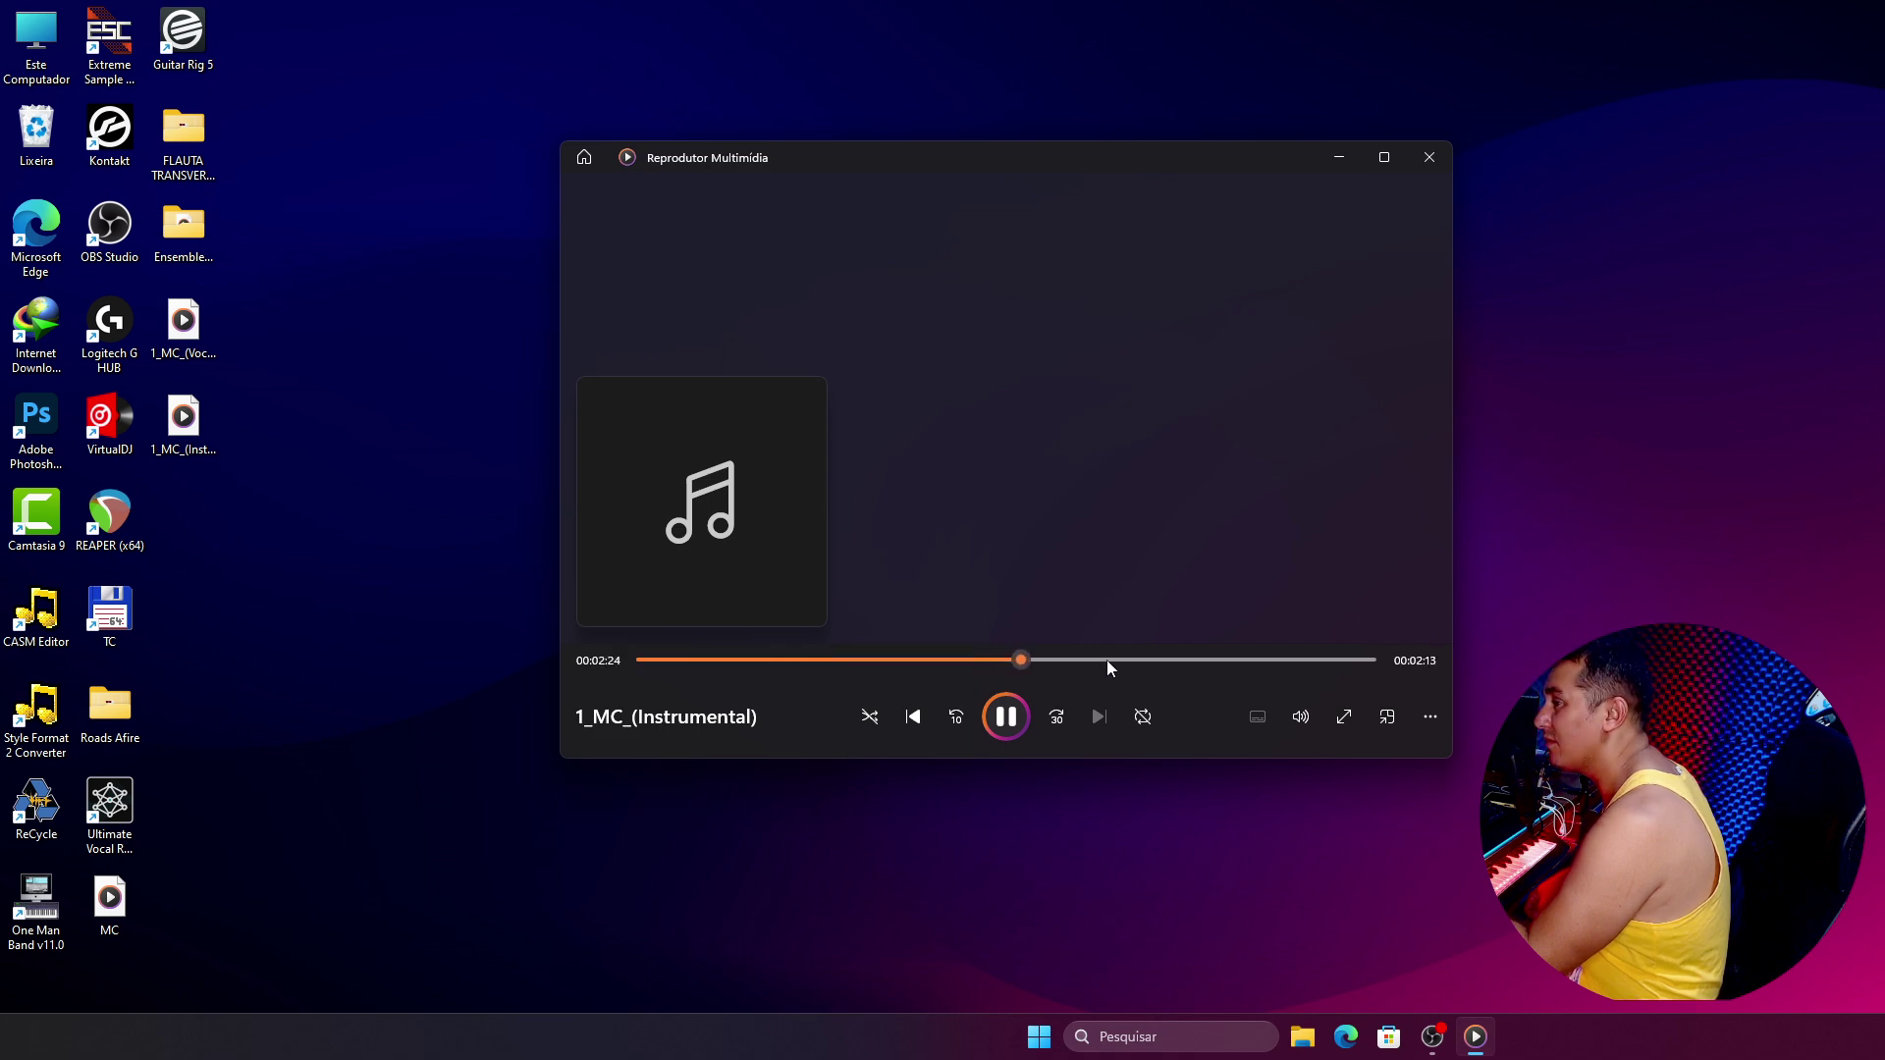
left_click(1005, 718)
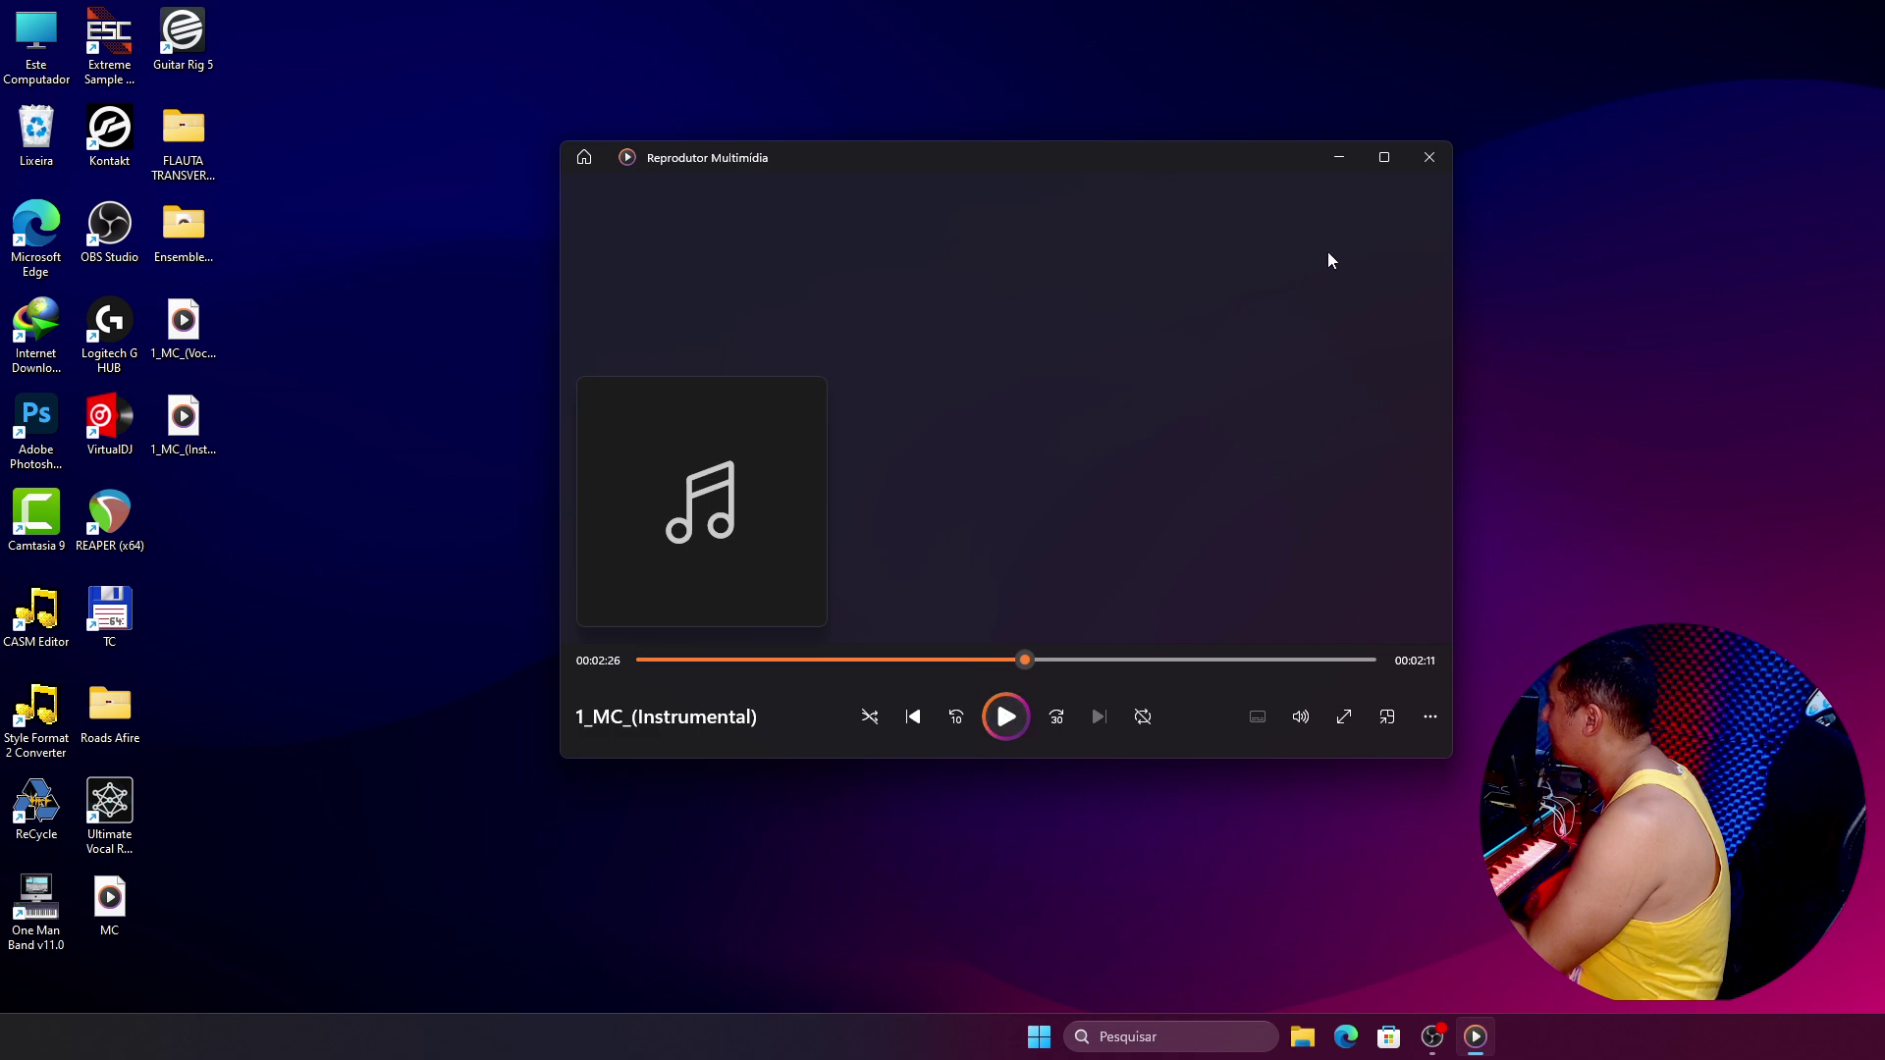
left_click(1429, 162)
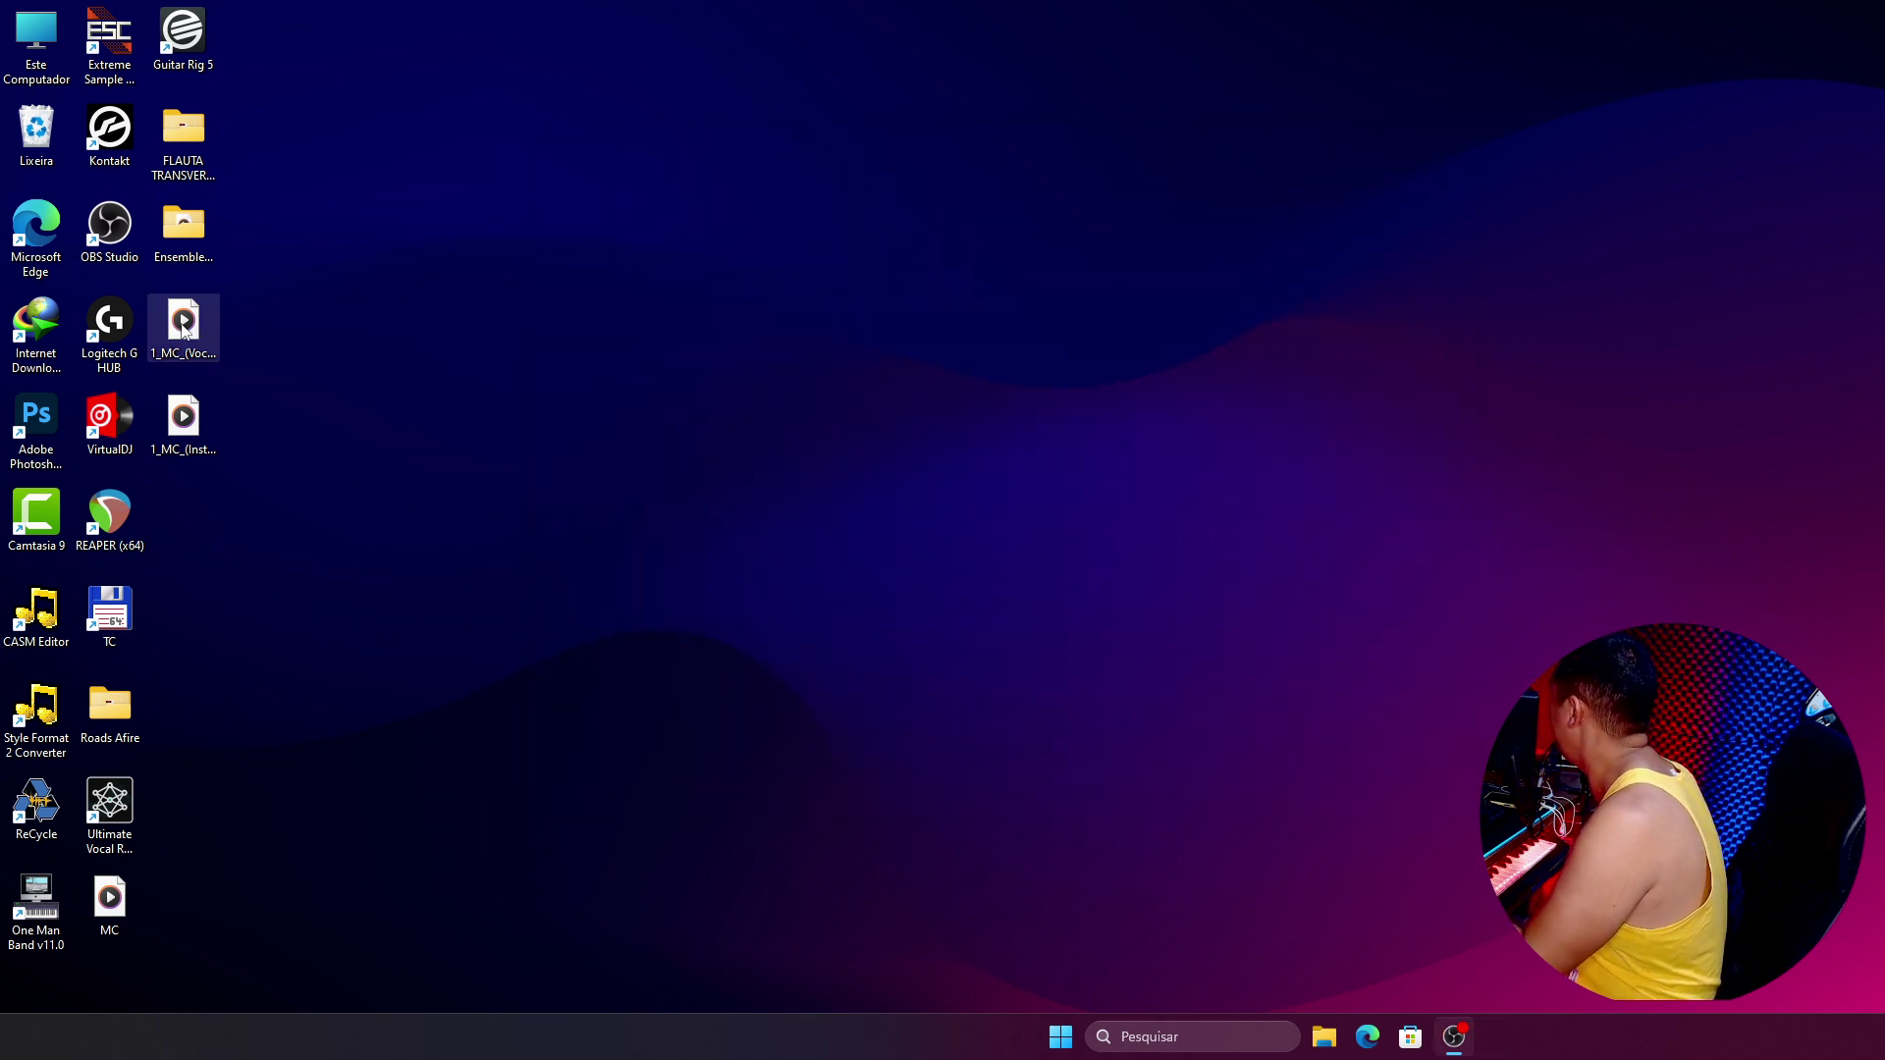
Step: Play several passages of 1_MC_1_HP-UVR_(Vocals) from the ensembled outputs folder and close the player
double_click(201, 238)
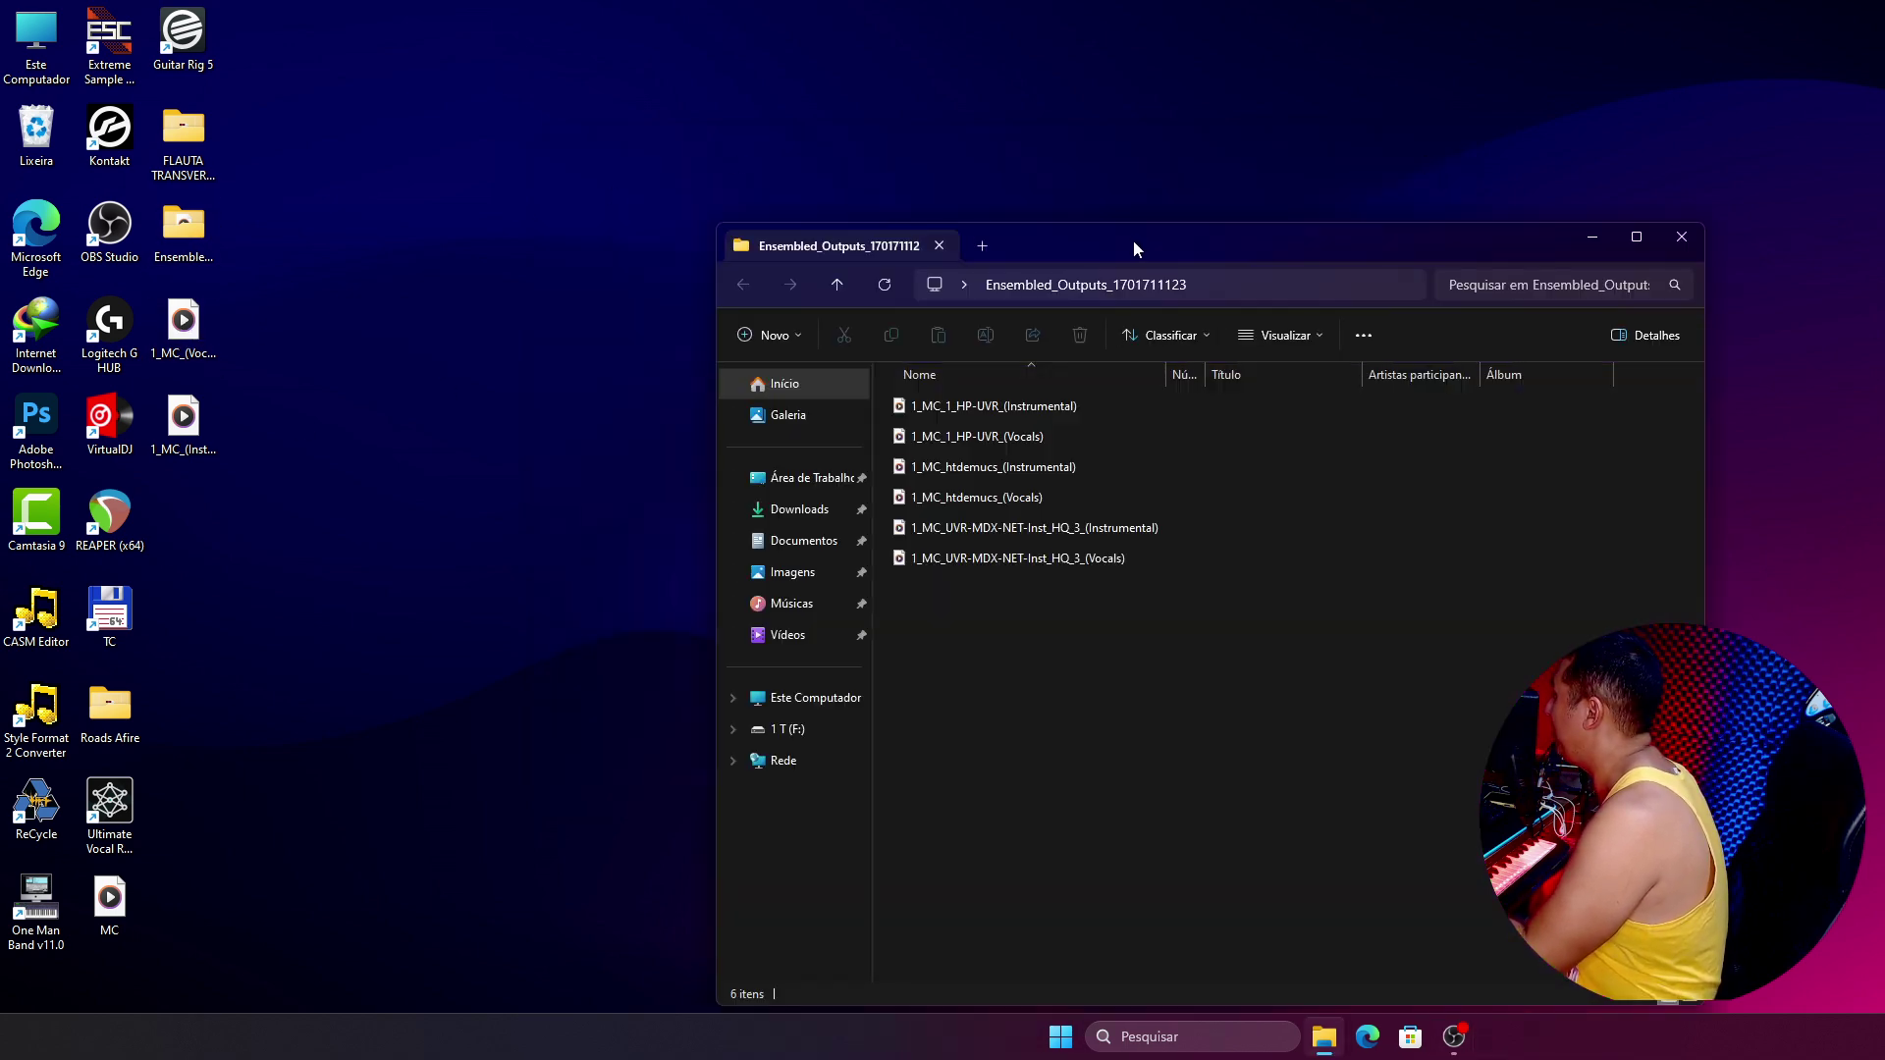
double_click(986, 358)
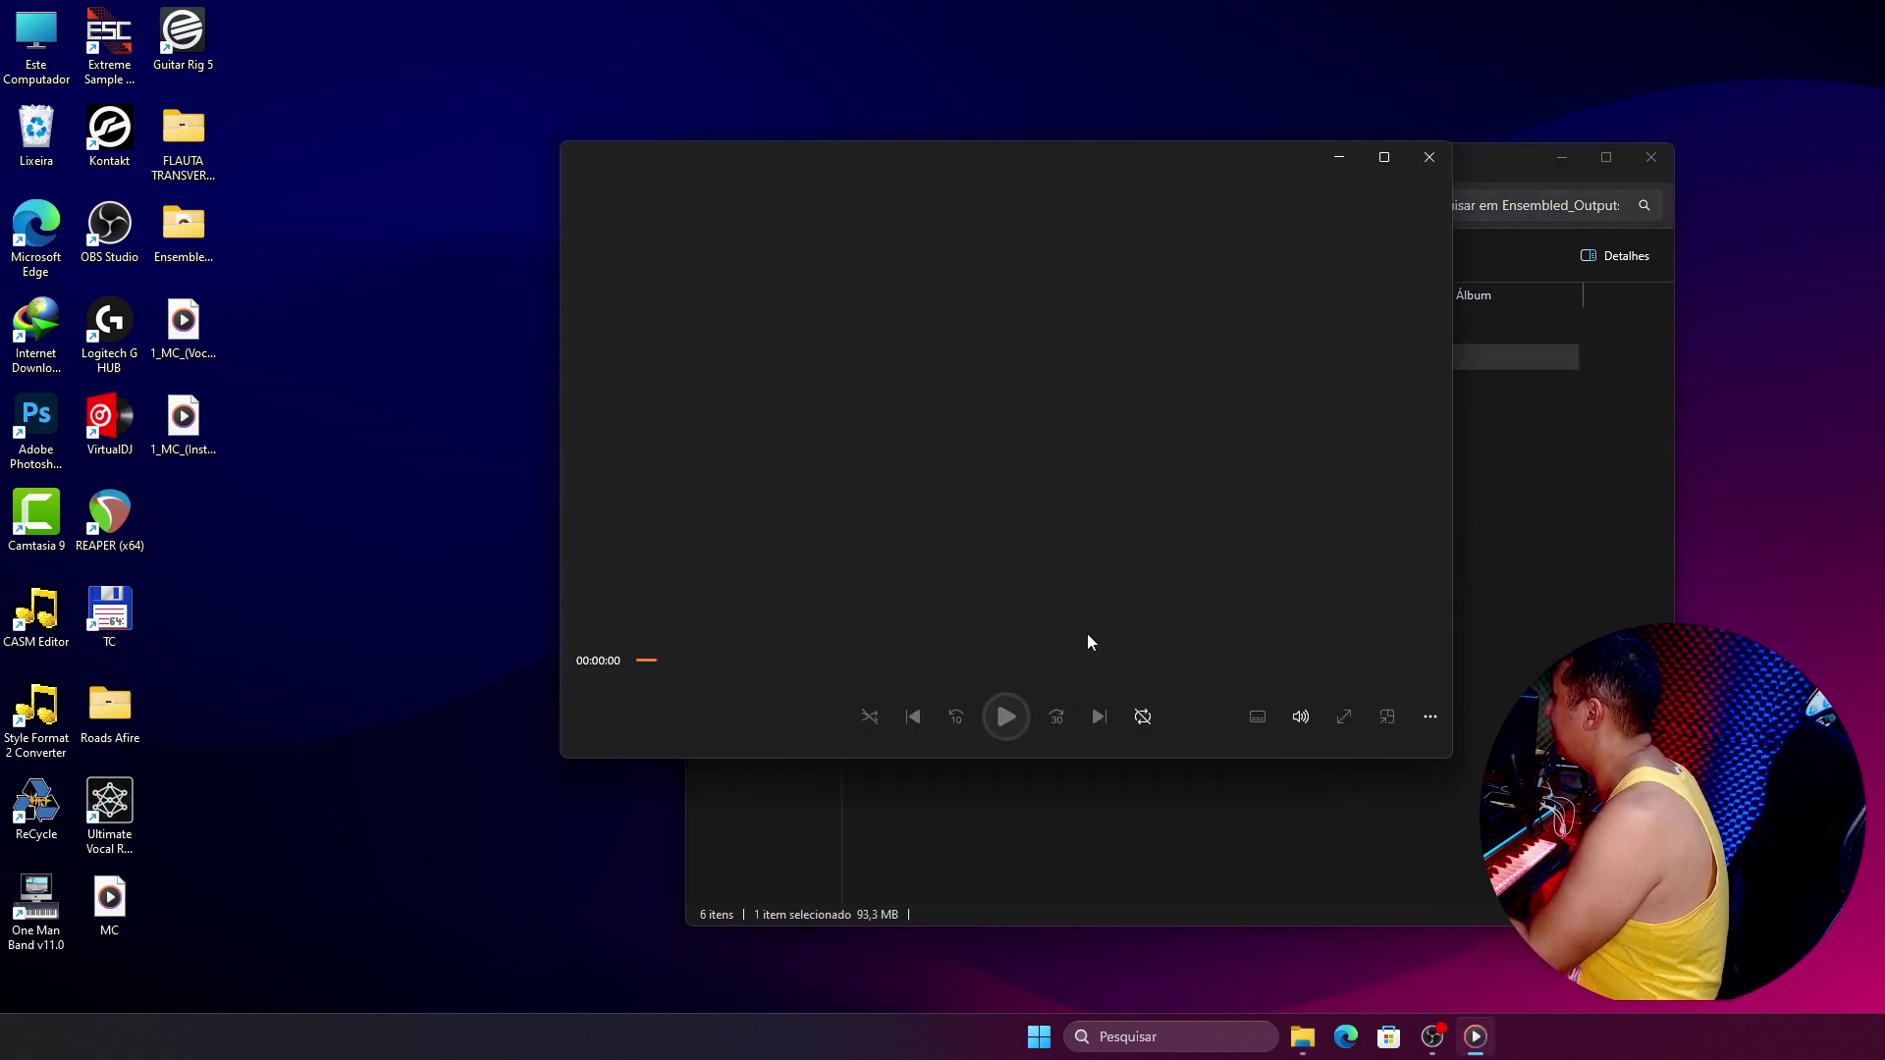
left_click(1073, 660)
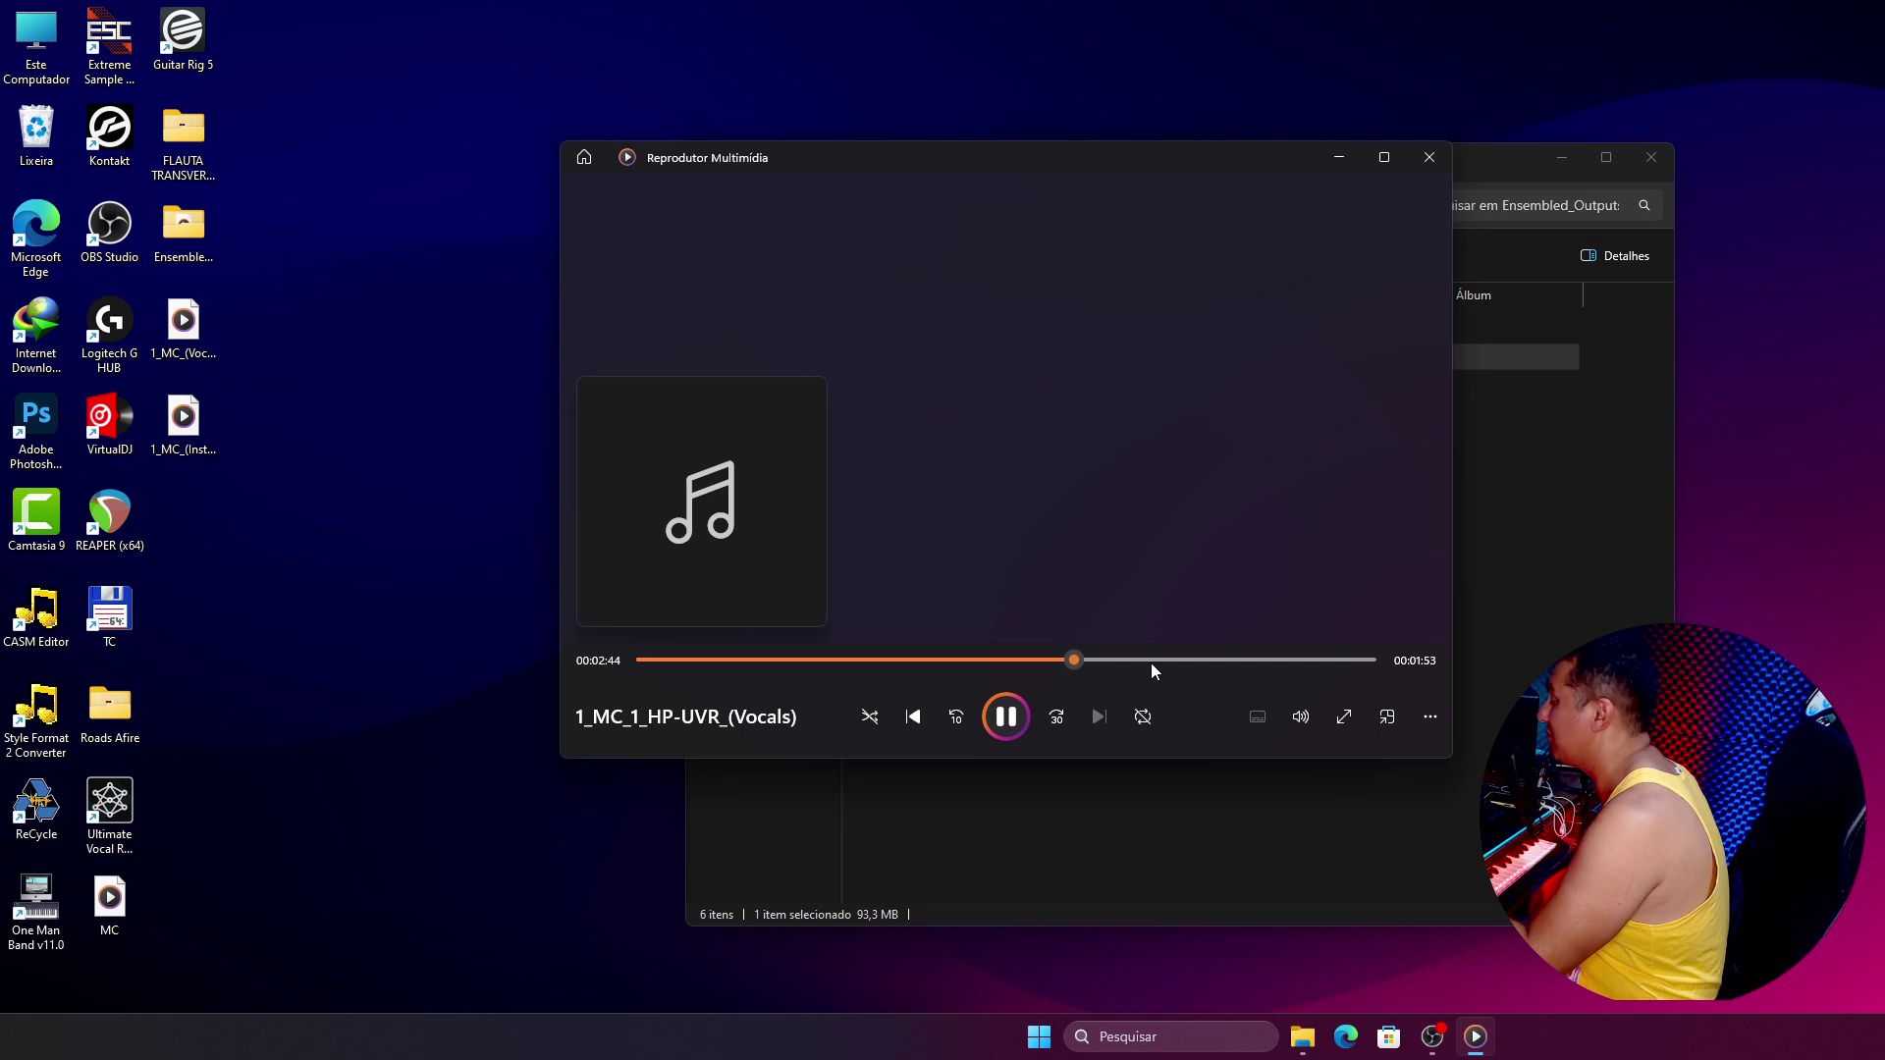
left_click(1117, 660)
left_click(1144, 661)
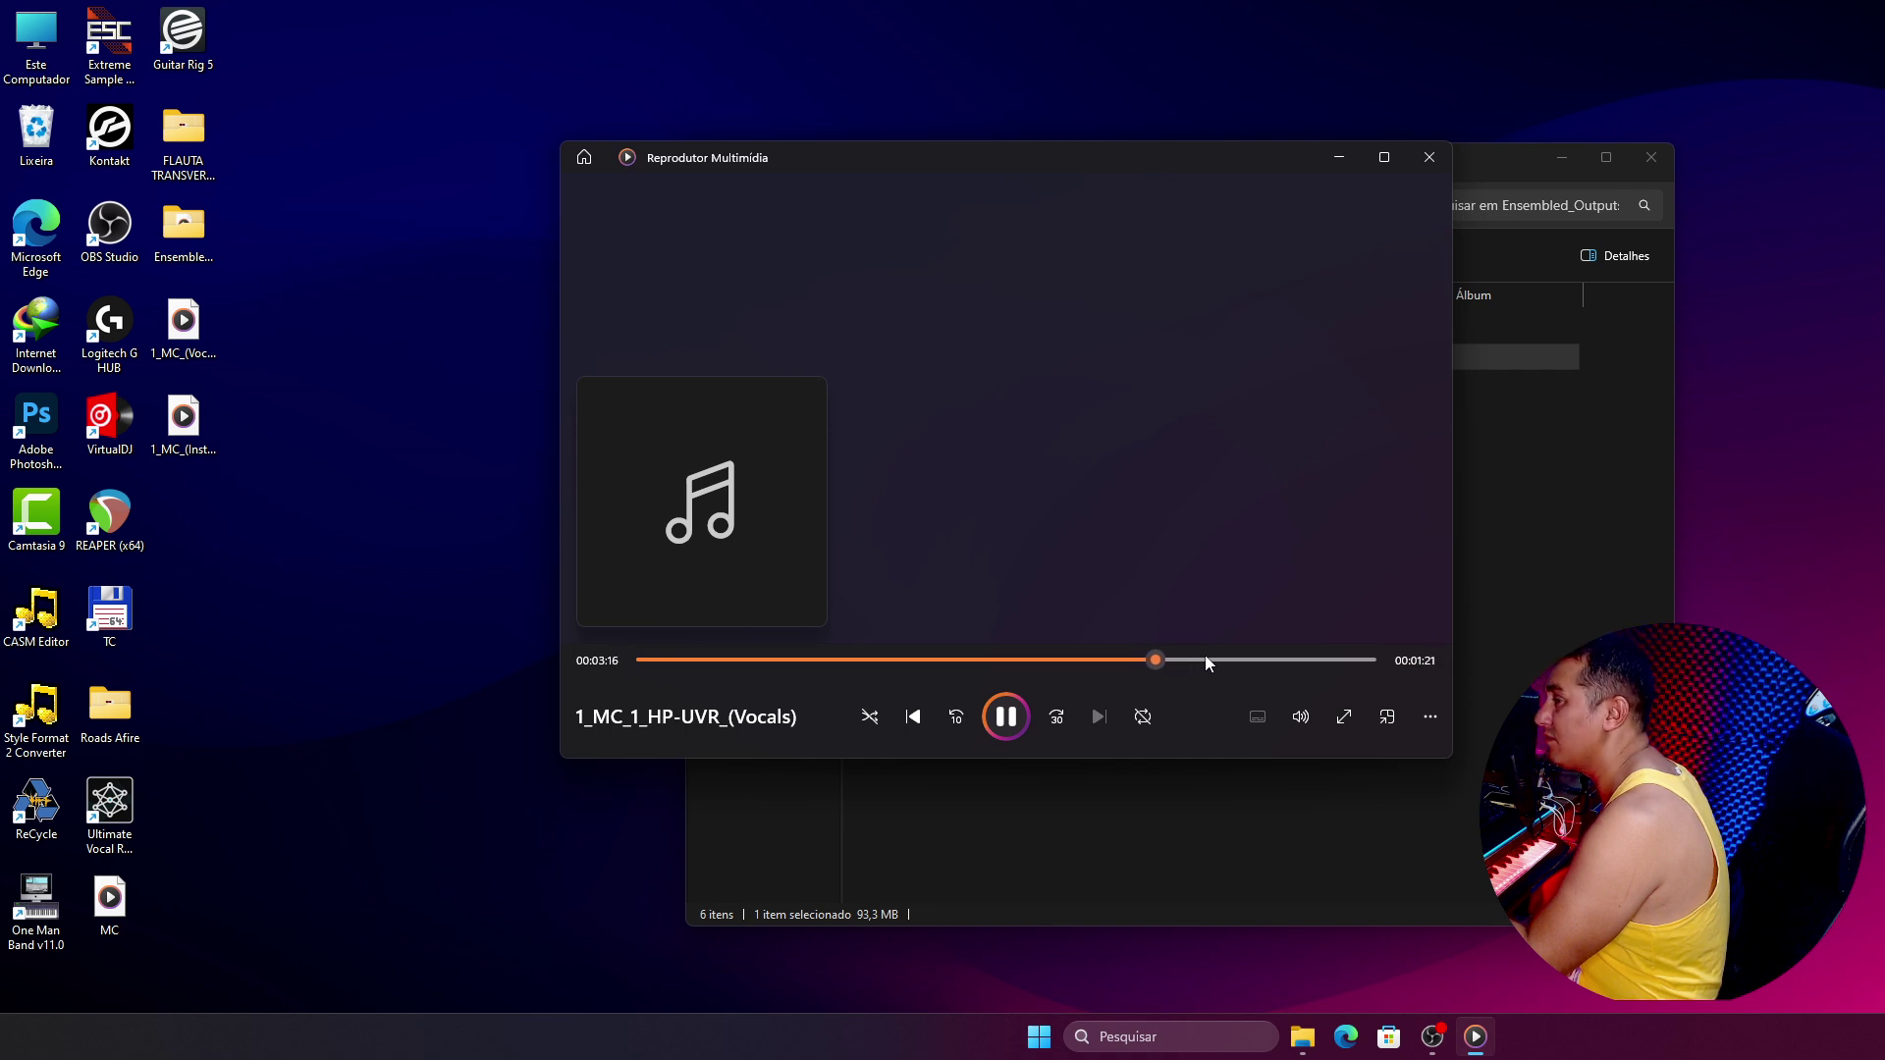
left_click(1430, 157)
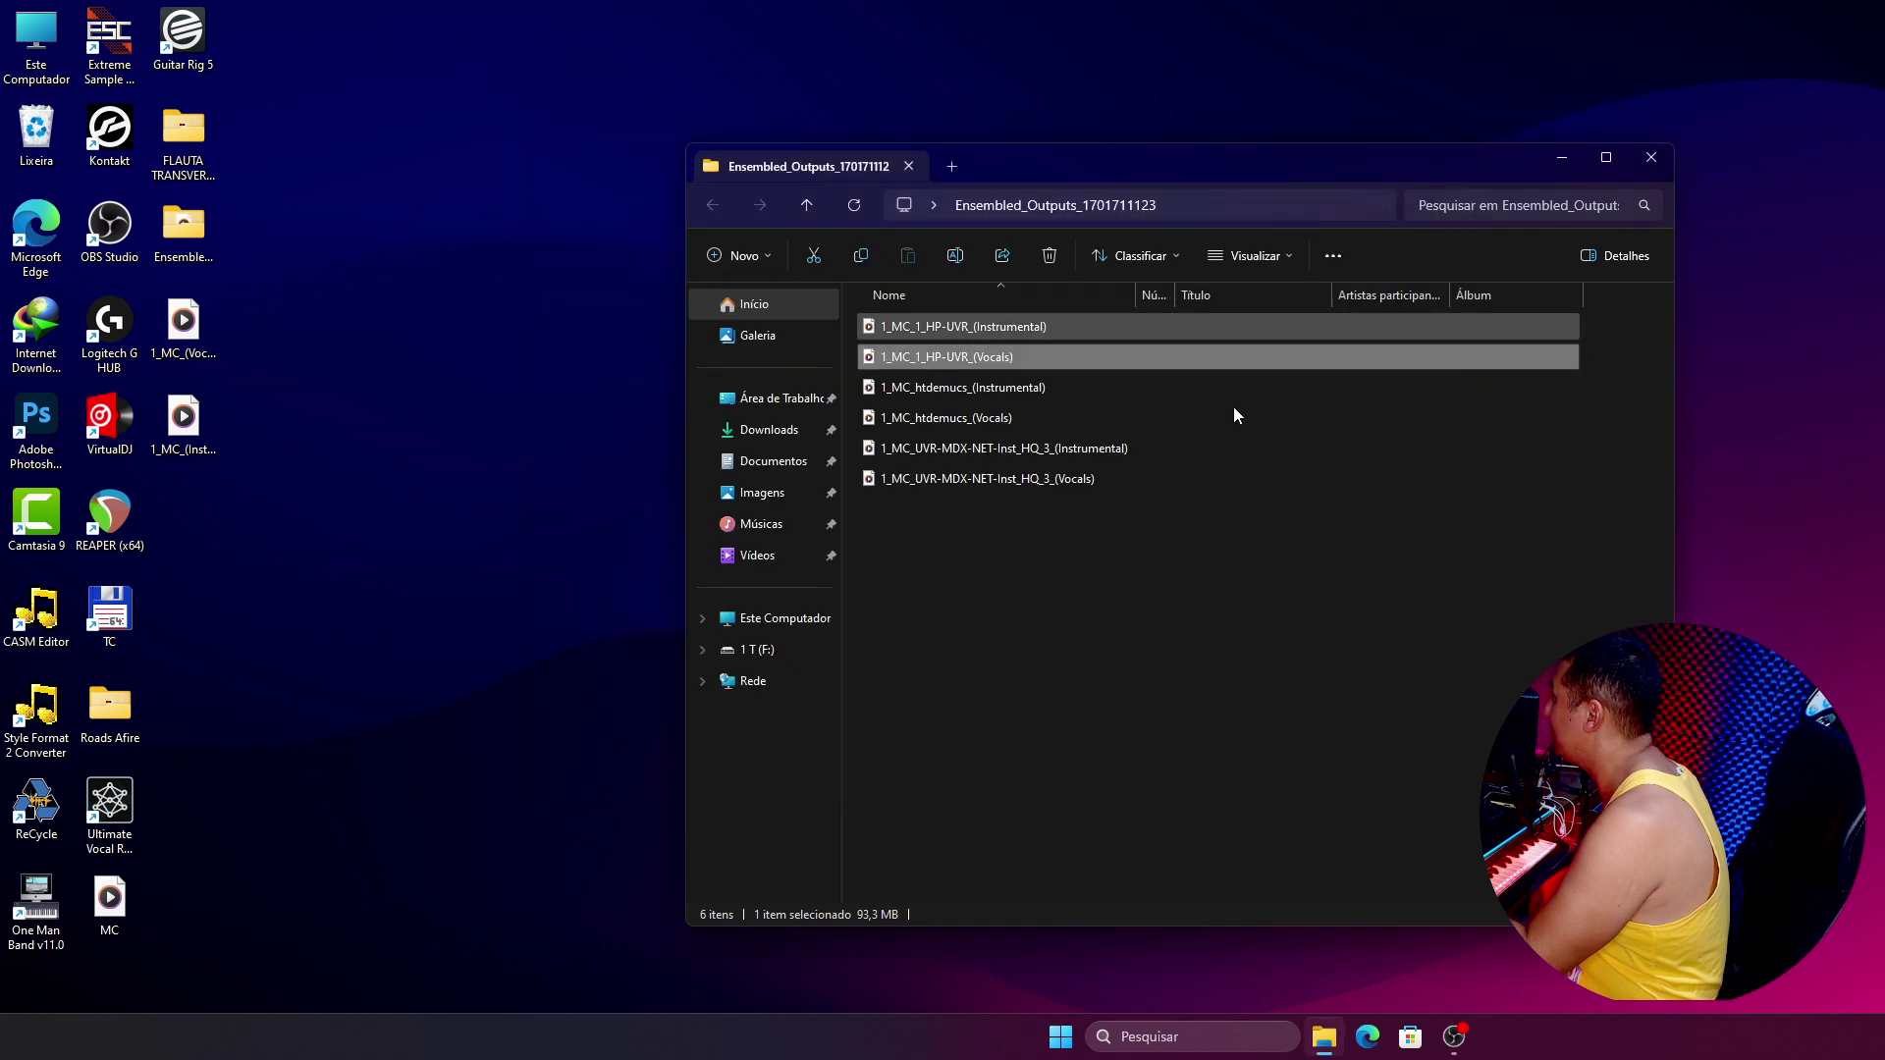
Step: Play a late passage of 1_MC_htdemucs_(Vocals) from the same folder and close the player
left_click(992, 422)
double_click(992, 423)
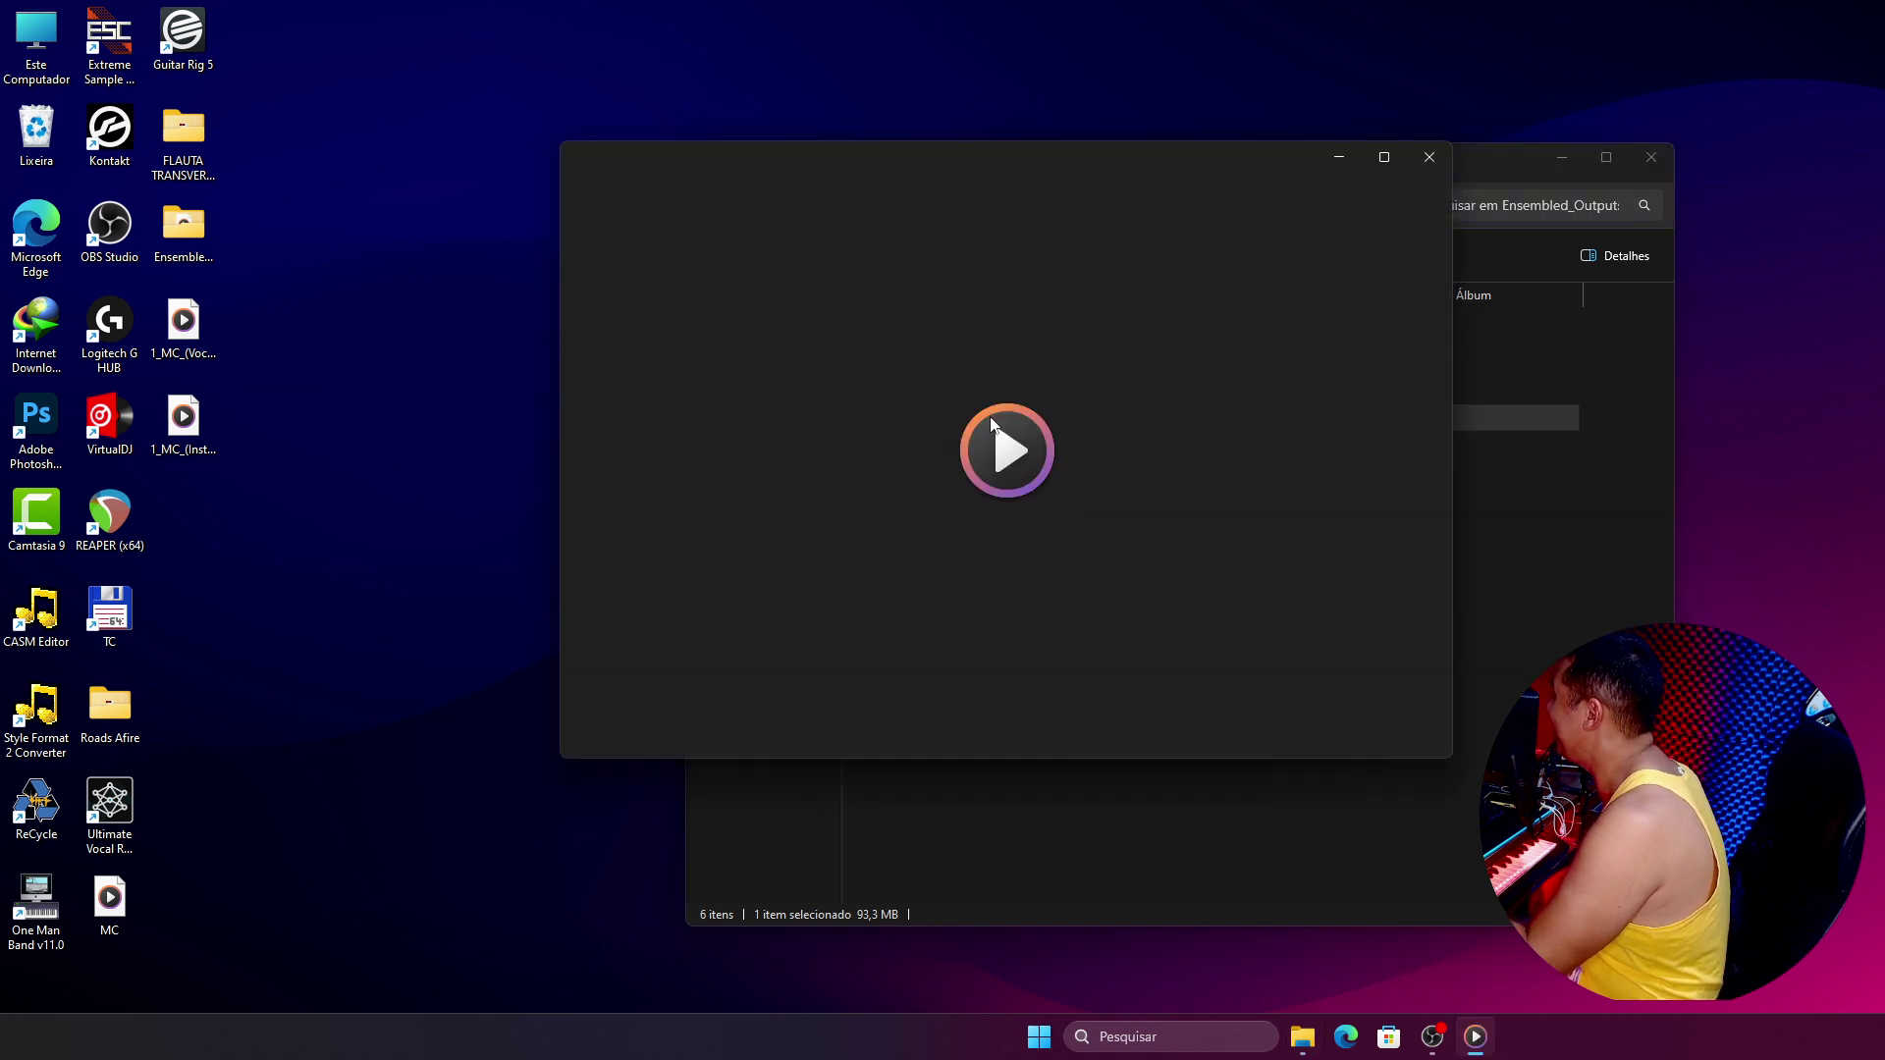
left_click(1137, 661)
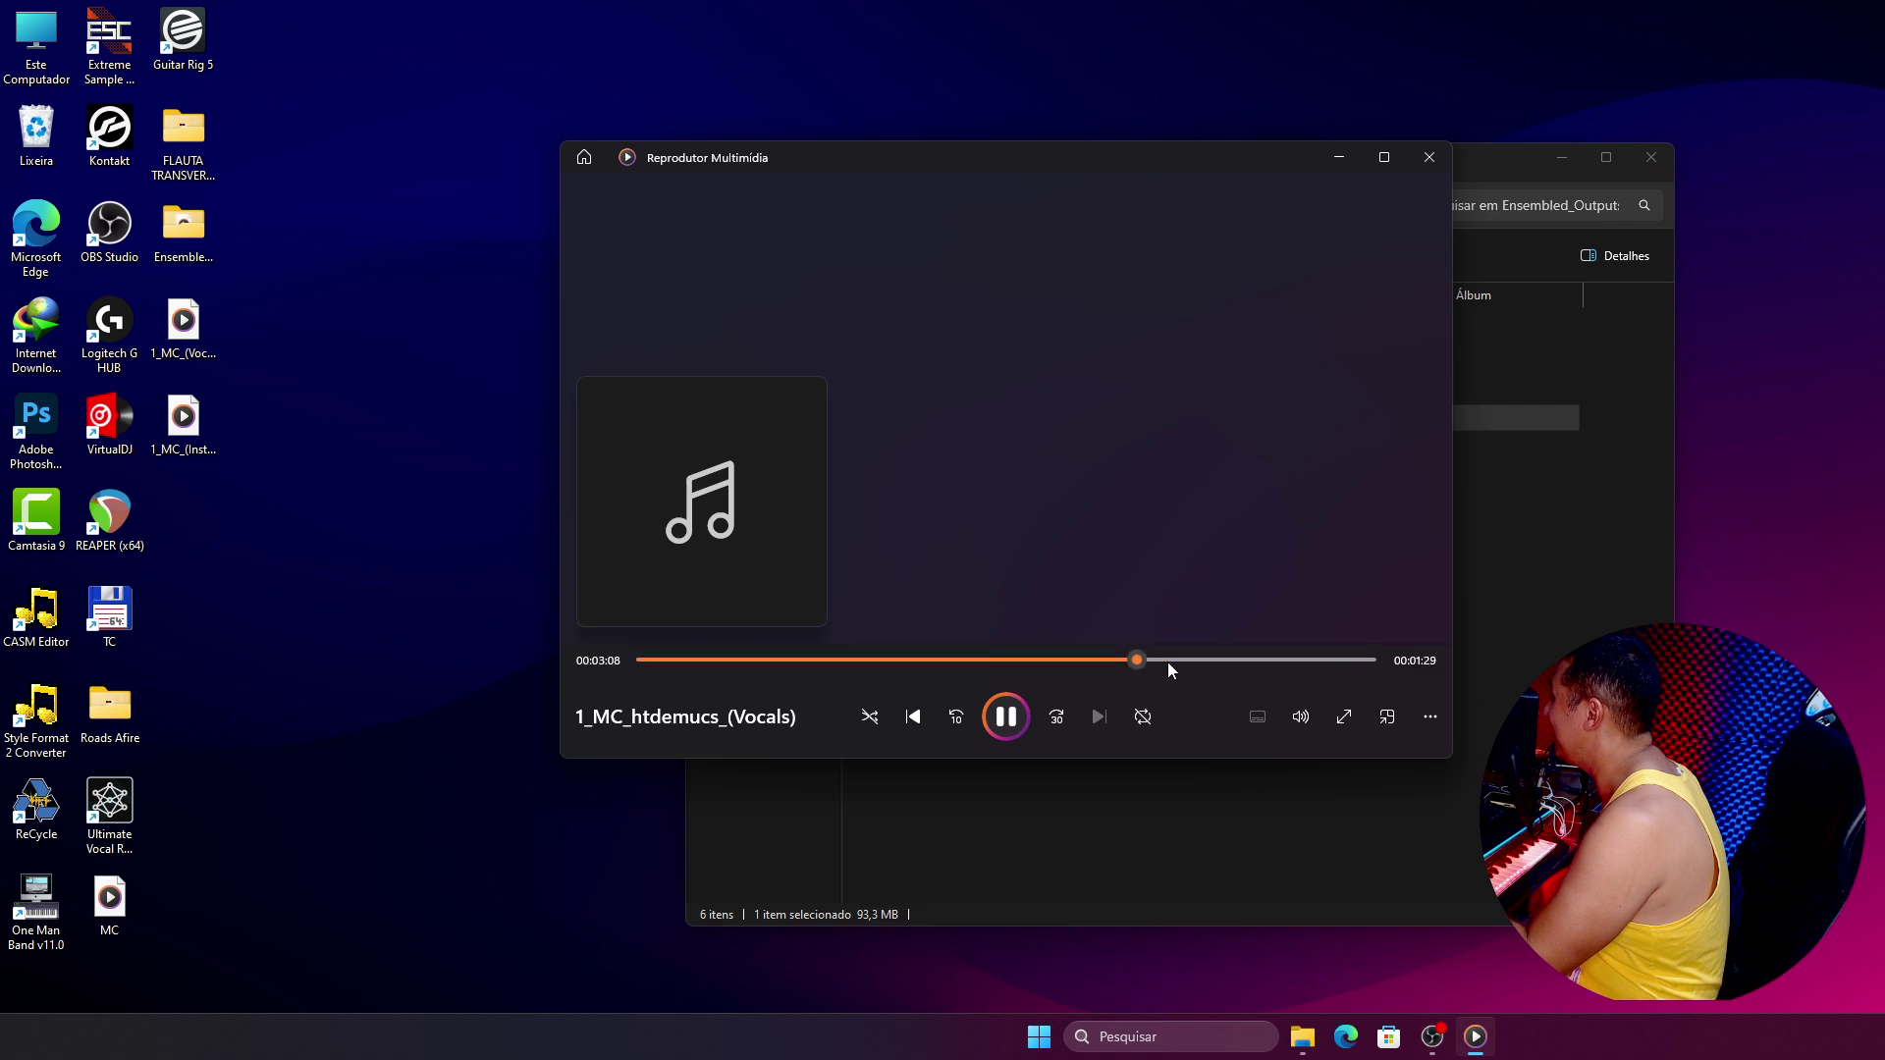
left_click(1429, 157)
Step: Switch to REAPER and play the soloed 1_HP-UVR instrumental and vocal tracks together from 0:34
left_click(1206, 574)
double_click(110, 511)
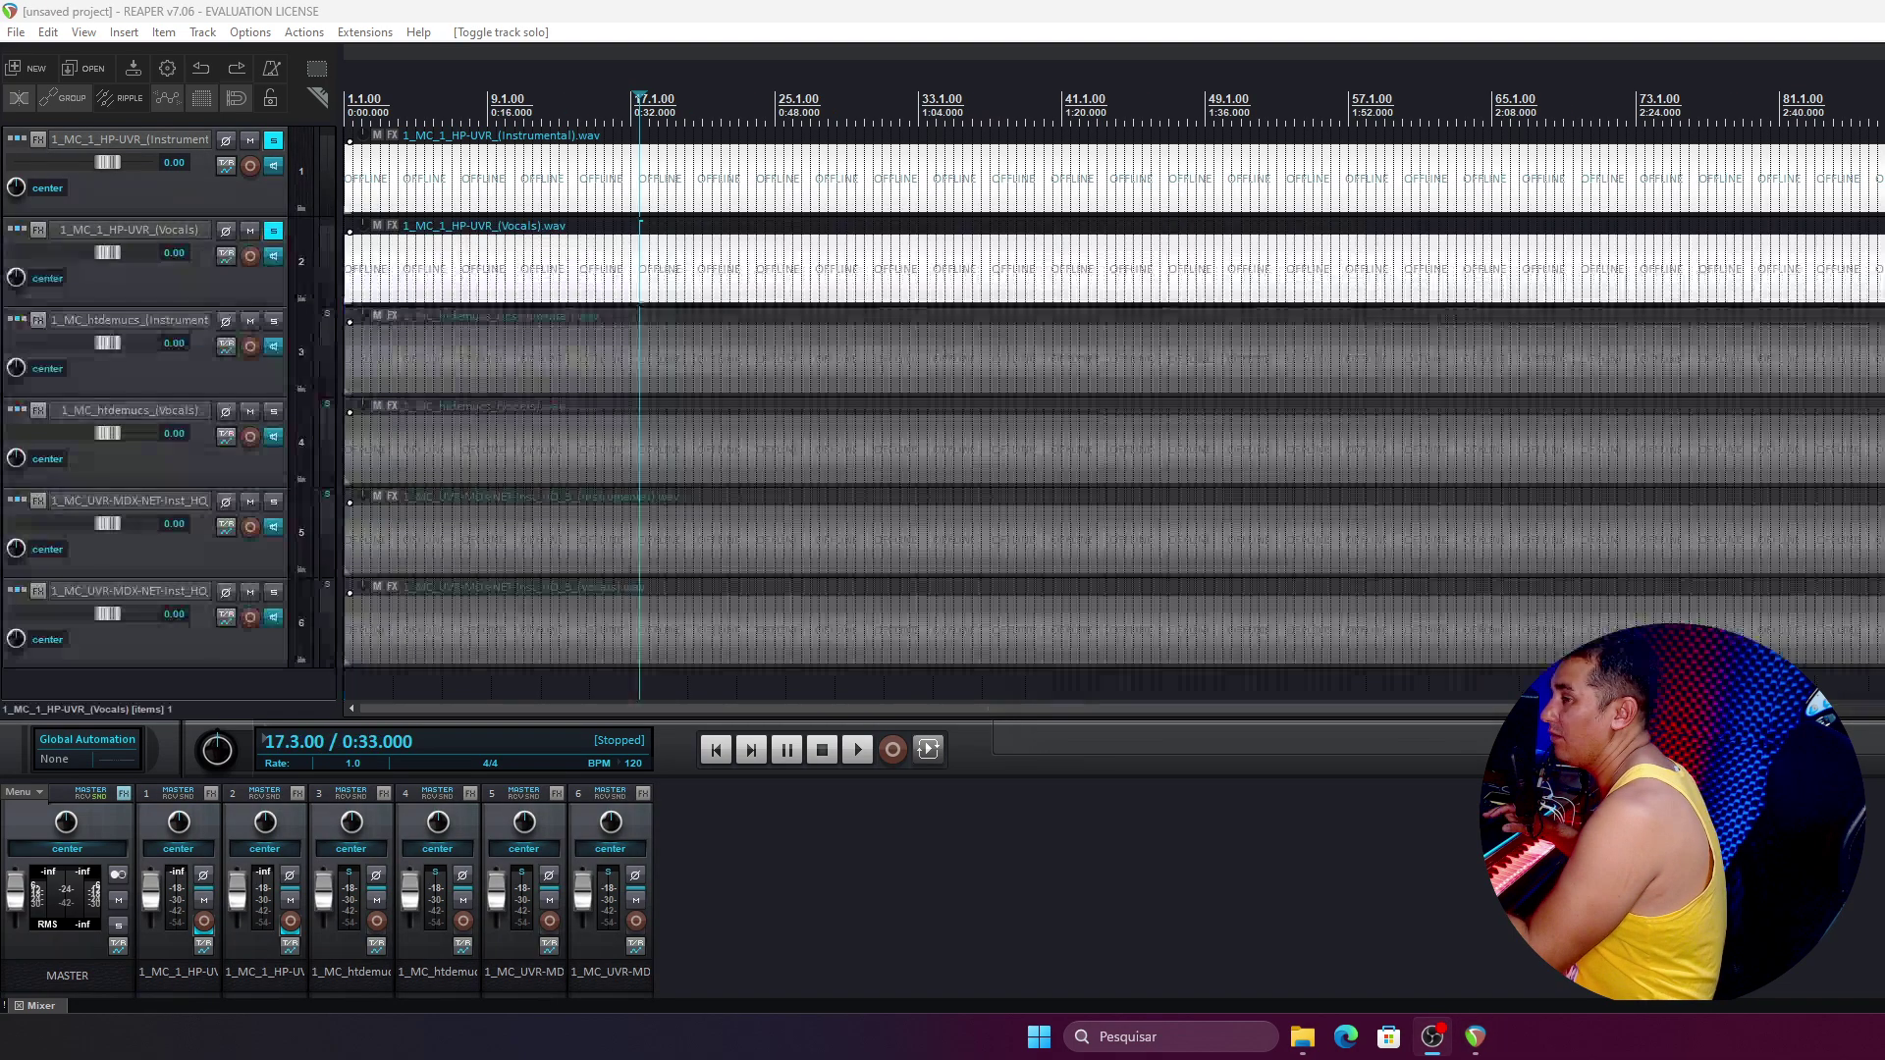
left_click(675, 140)
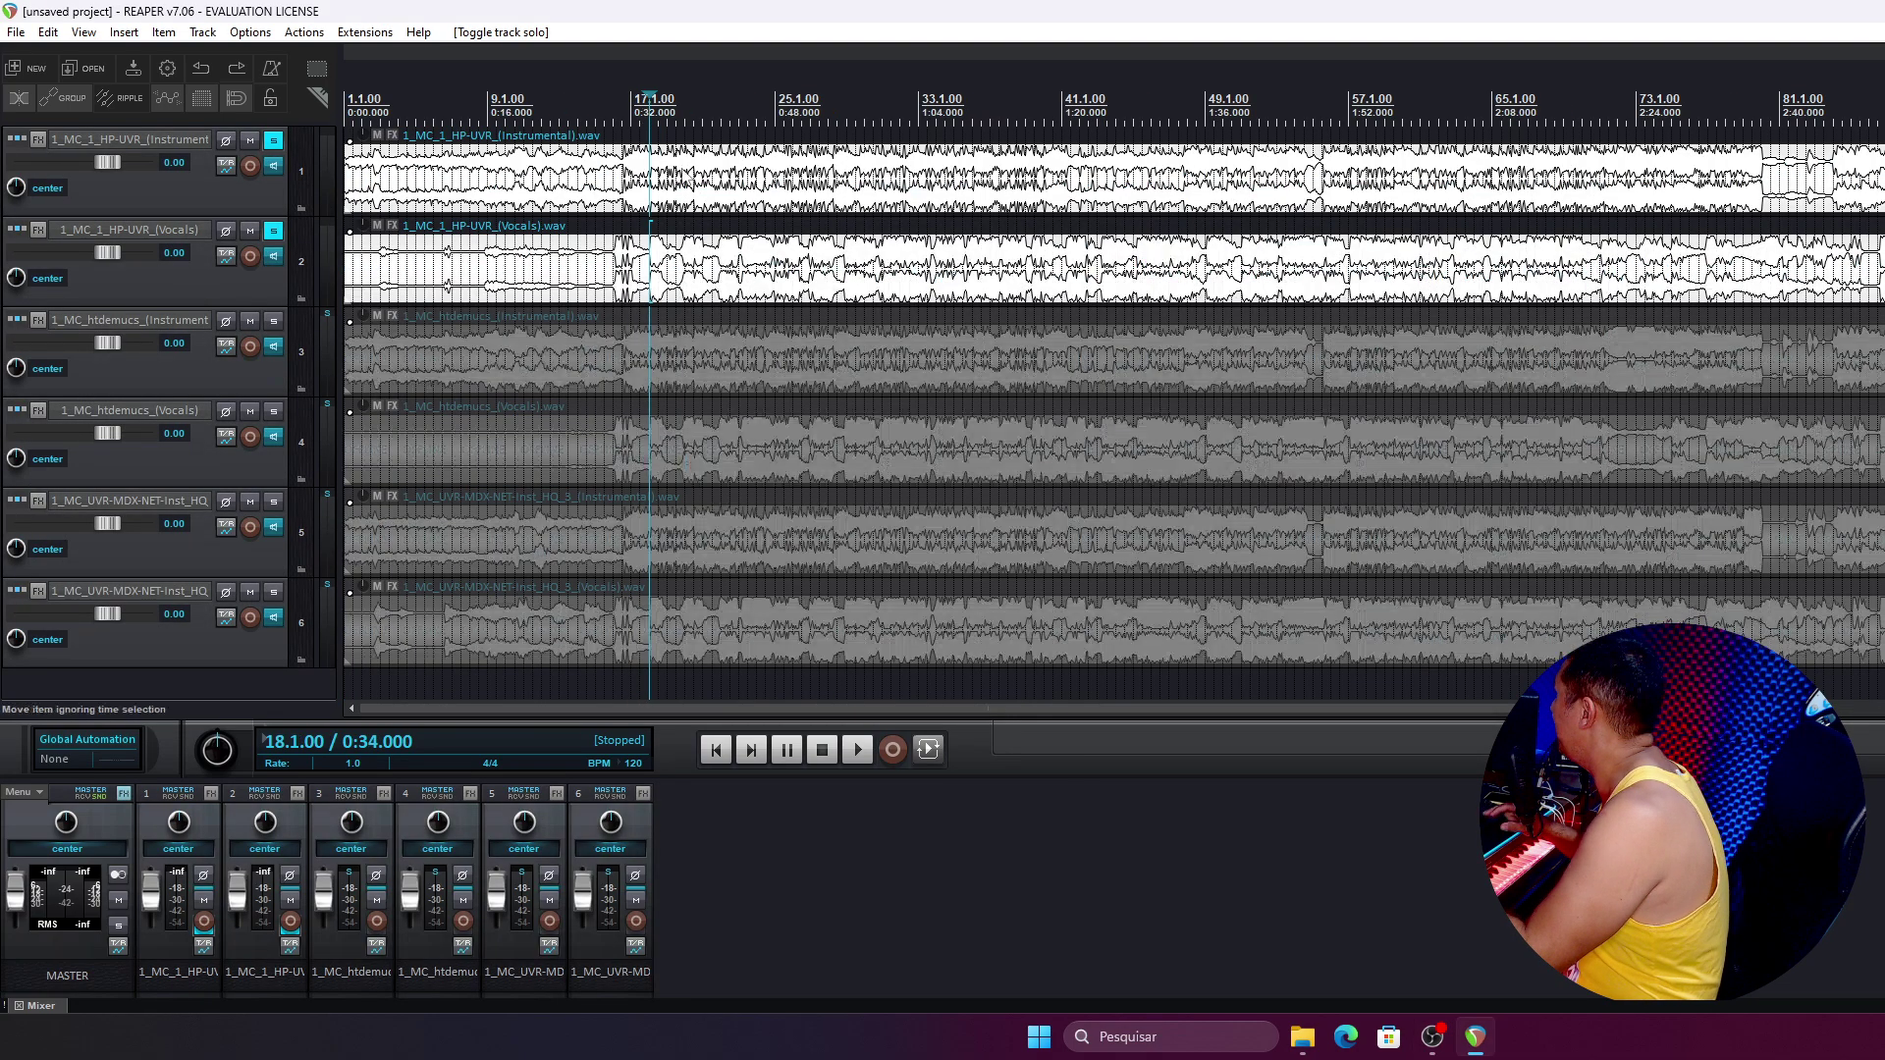
key("space")
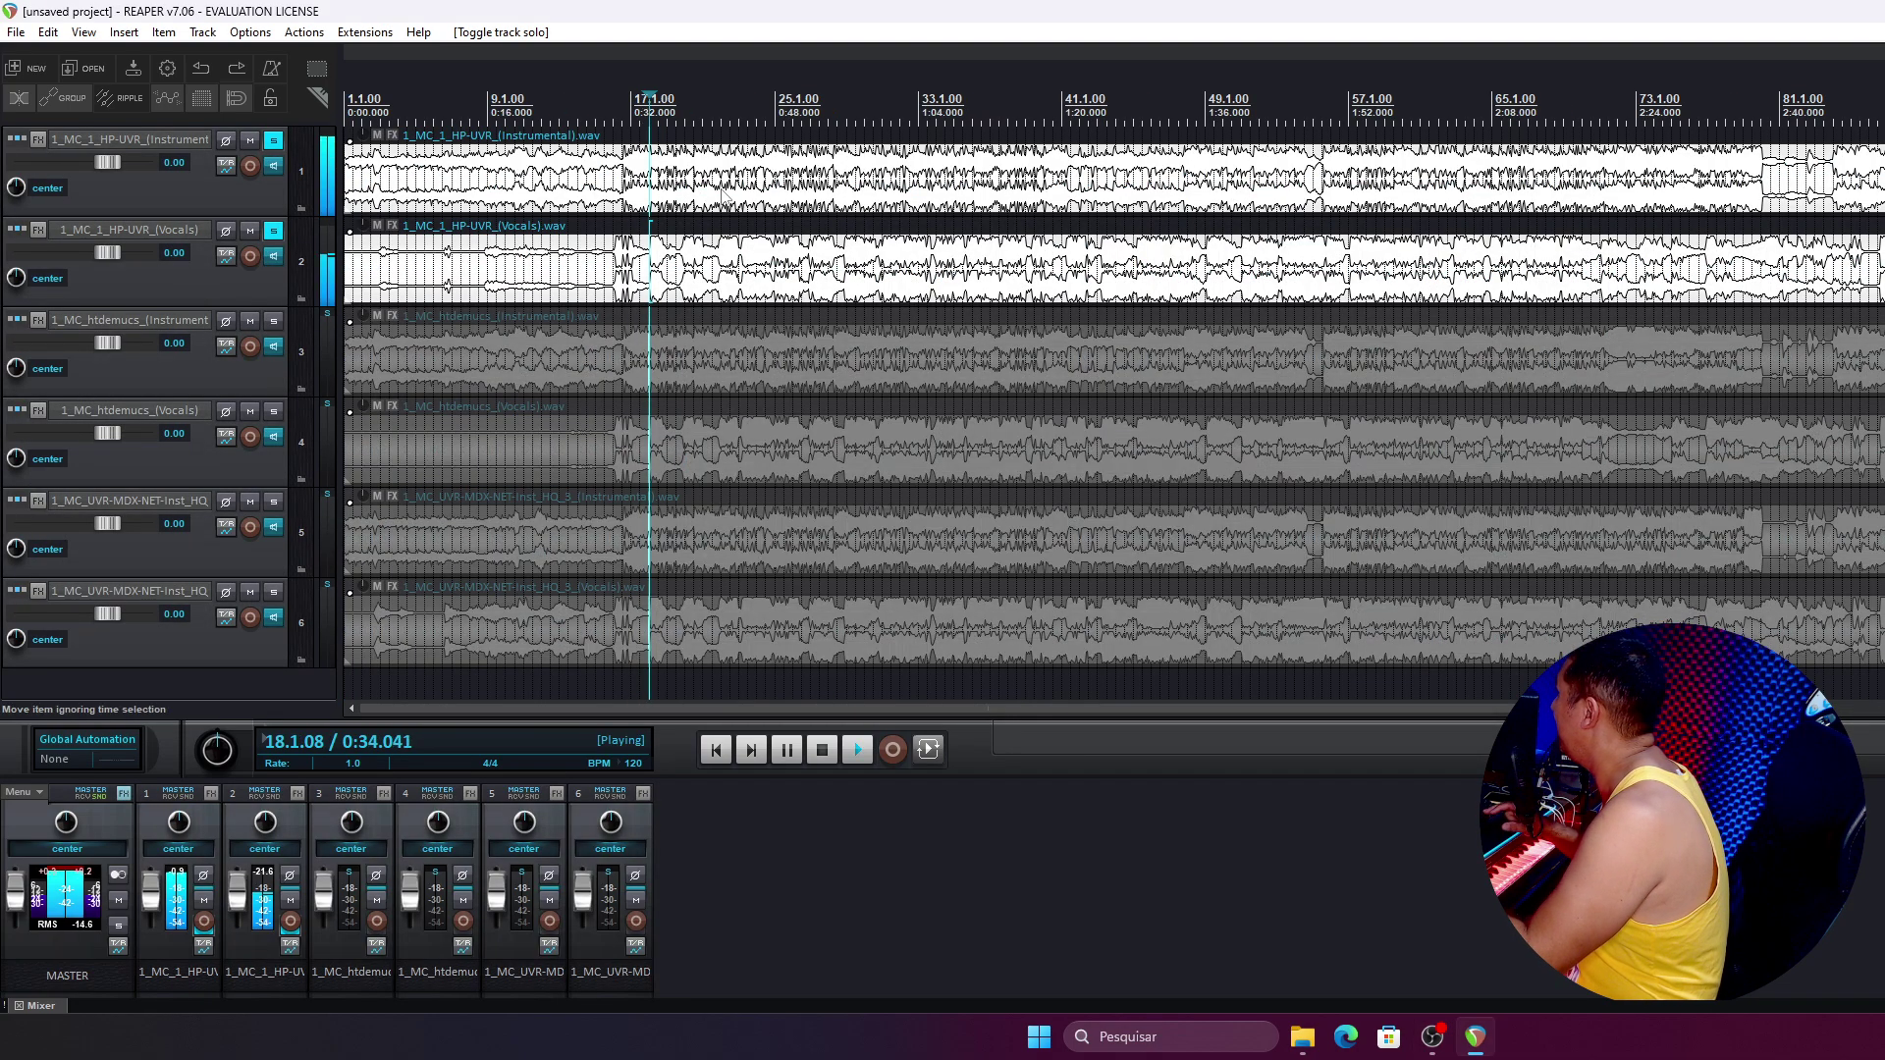
Step: Compare the 1_HP-UVR stems during playback, hearing the vocal track alone and then only the instrumental
left_click(279, 143)
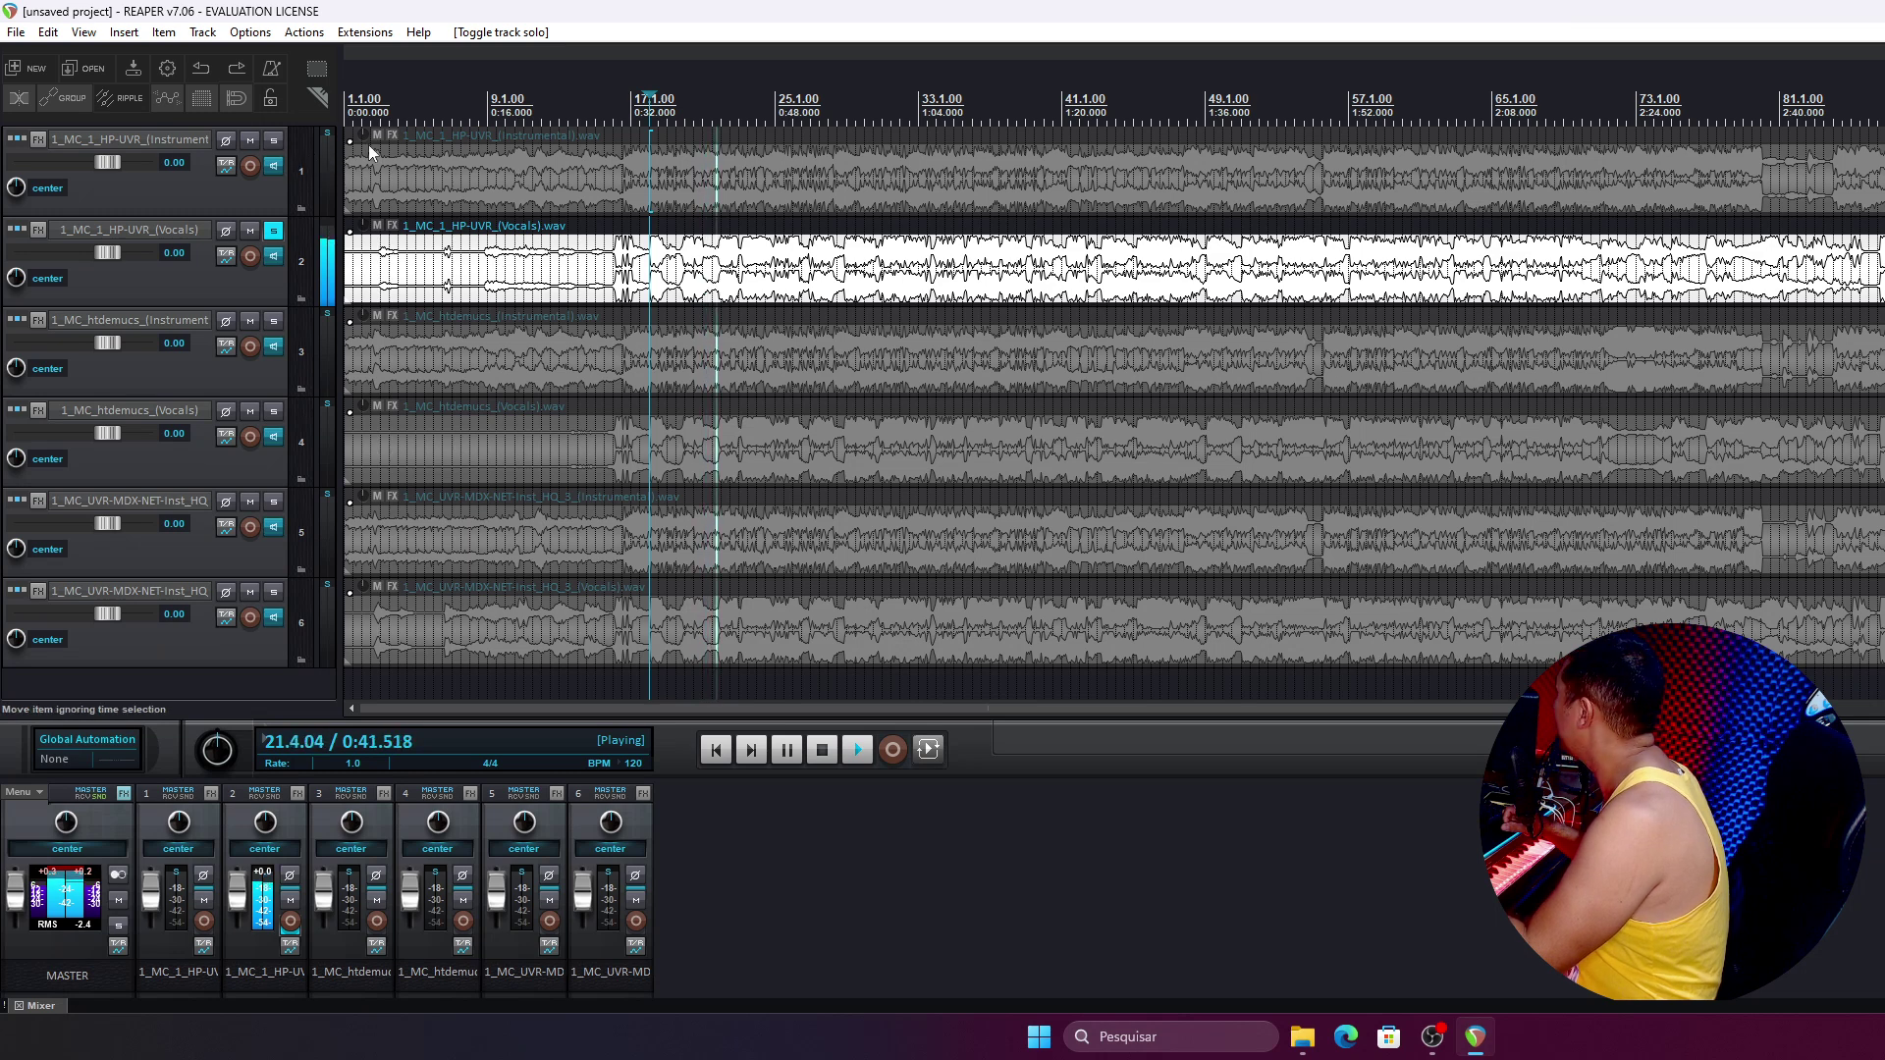
left_click(279, 144)
left_click(278, 233)
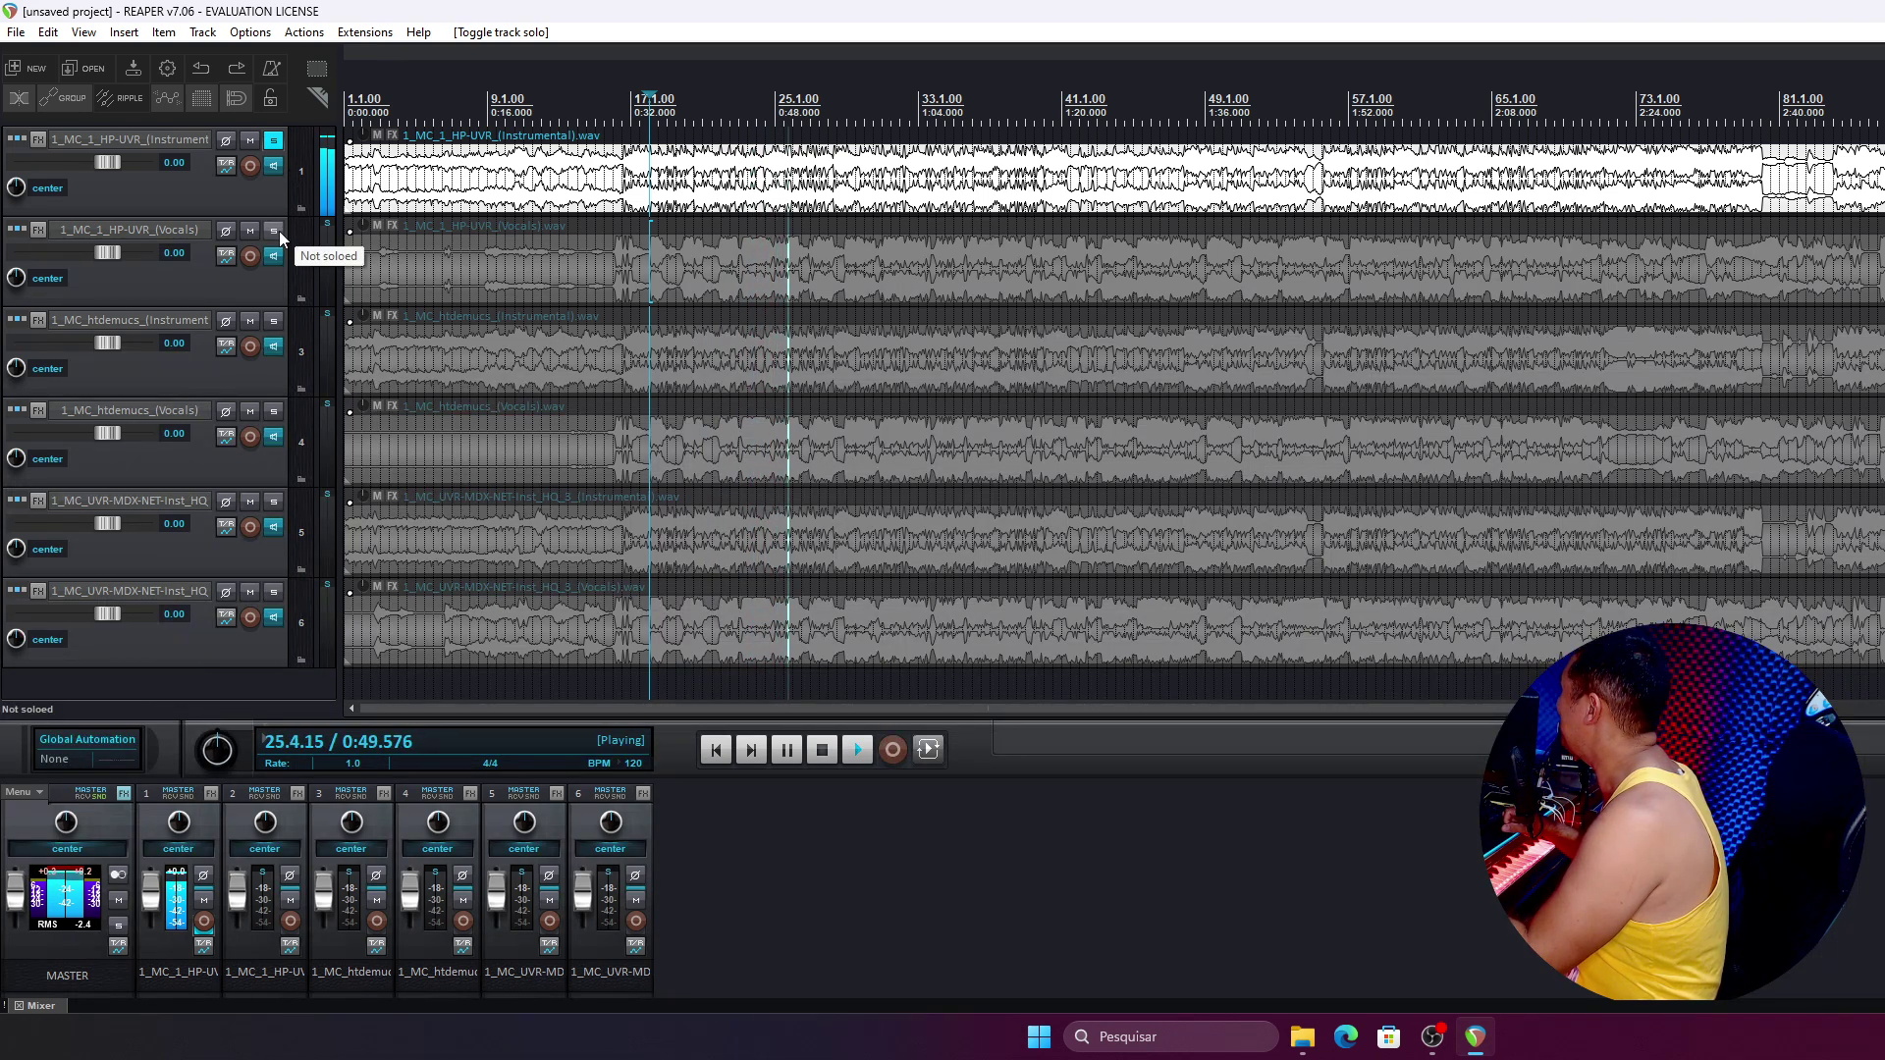
Step: Audition the 1_HP-UVR instrumental and vocals separately from 1:49, then clear their solos and stop playback
left_click(1319, 135)
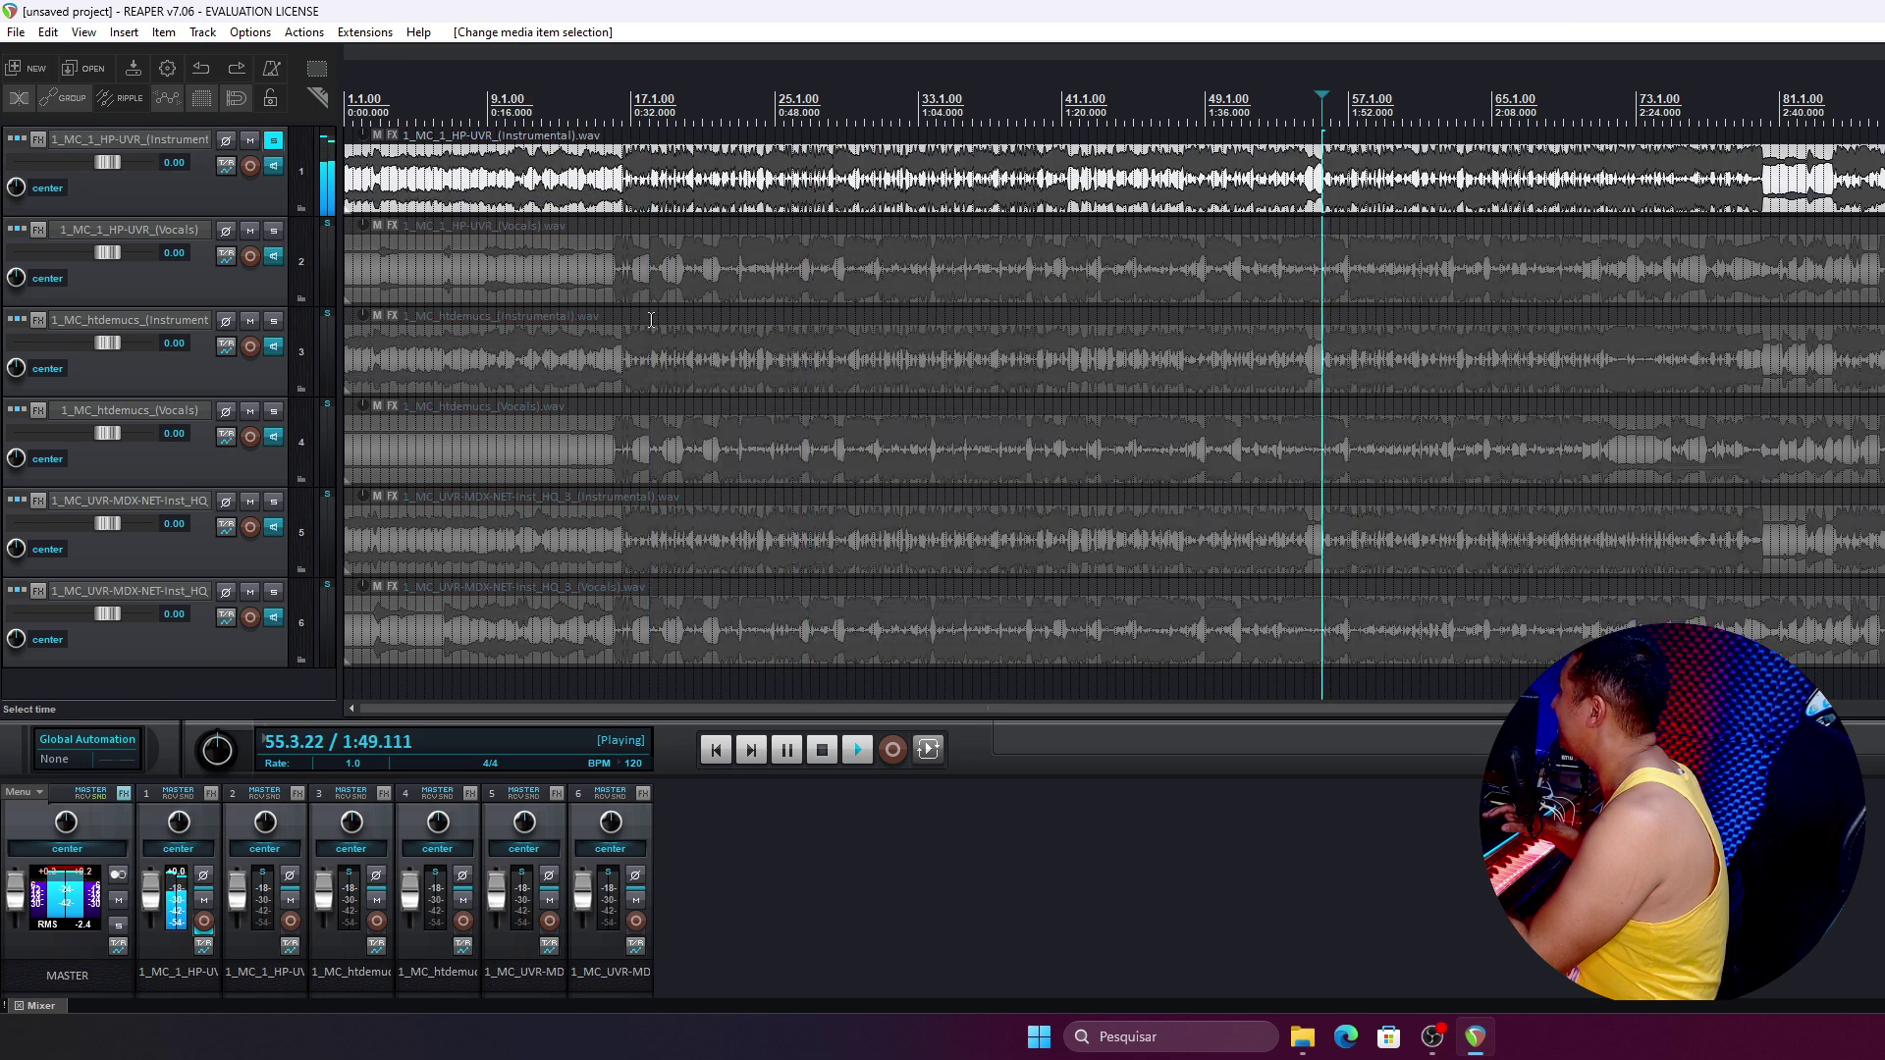
left_click(273, 230)
left_click(275, 141)
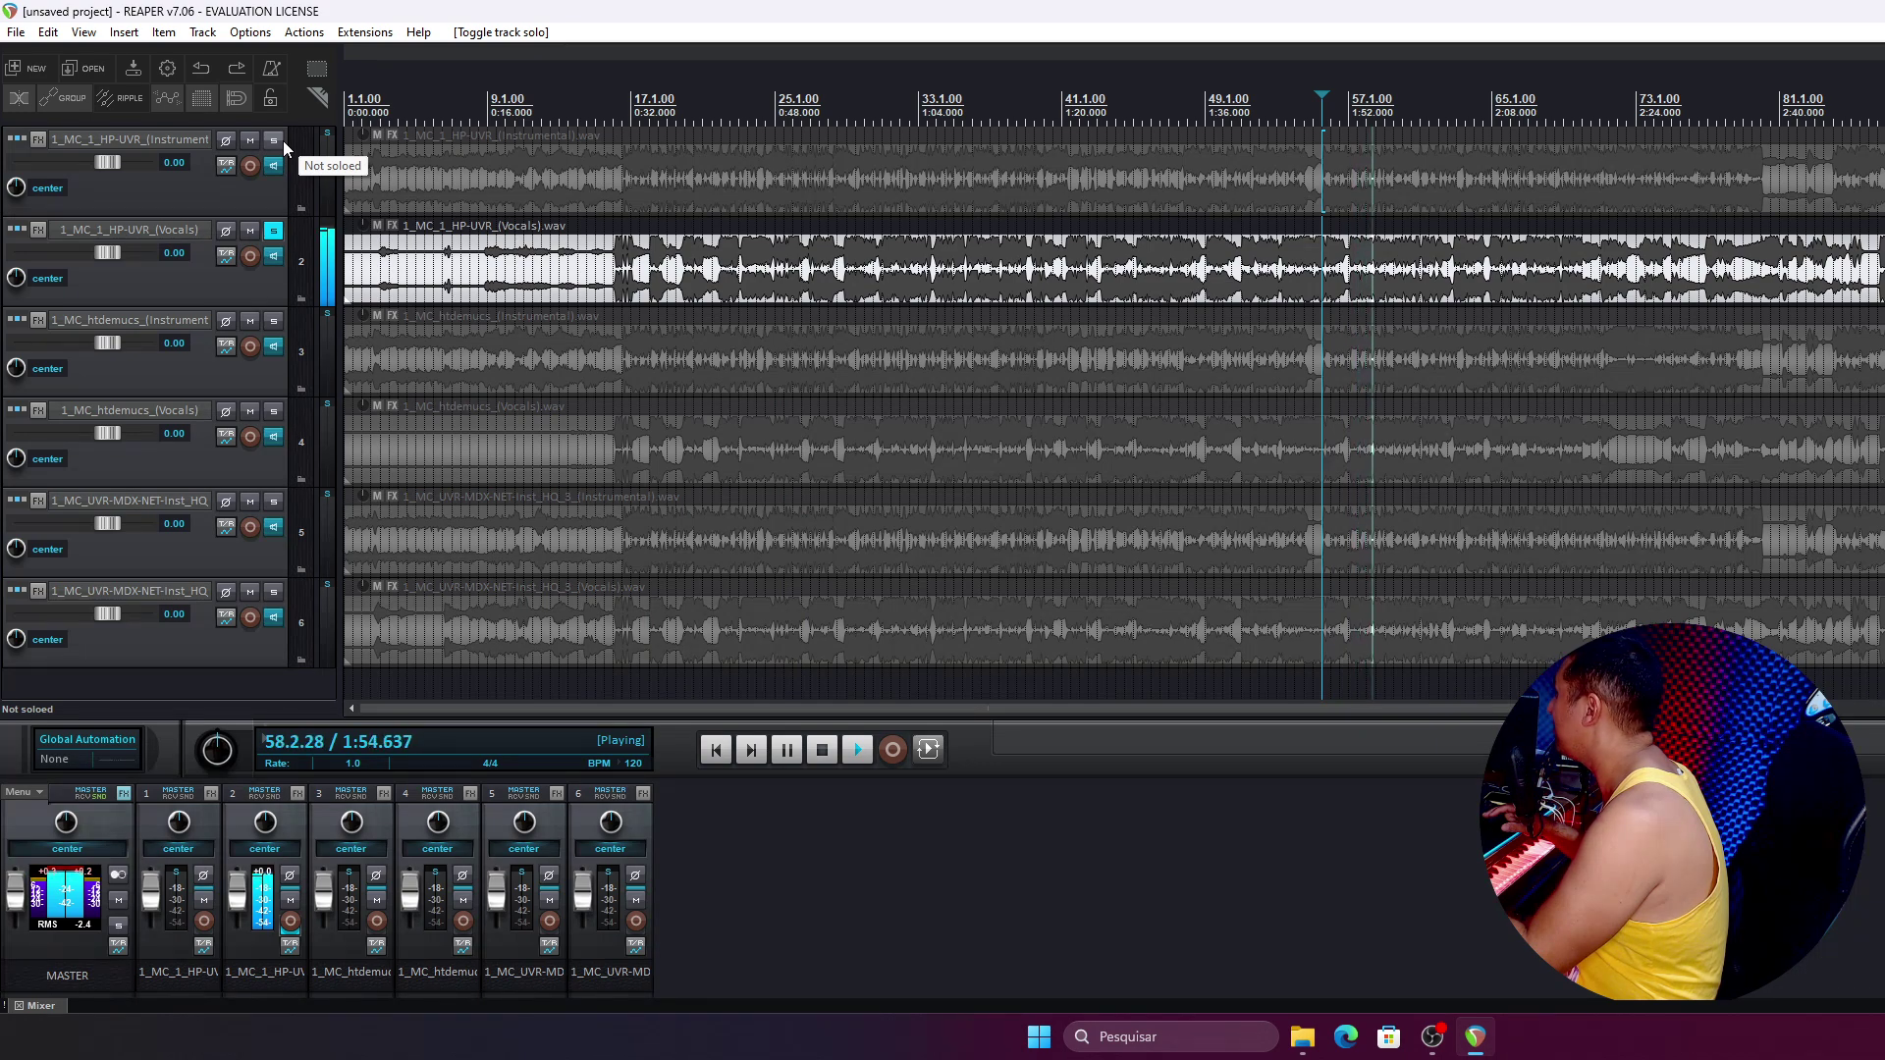
left_click(273, 231)
key("space")
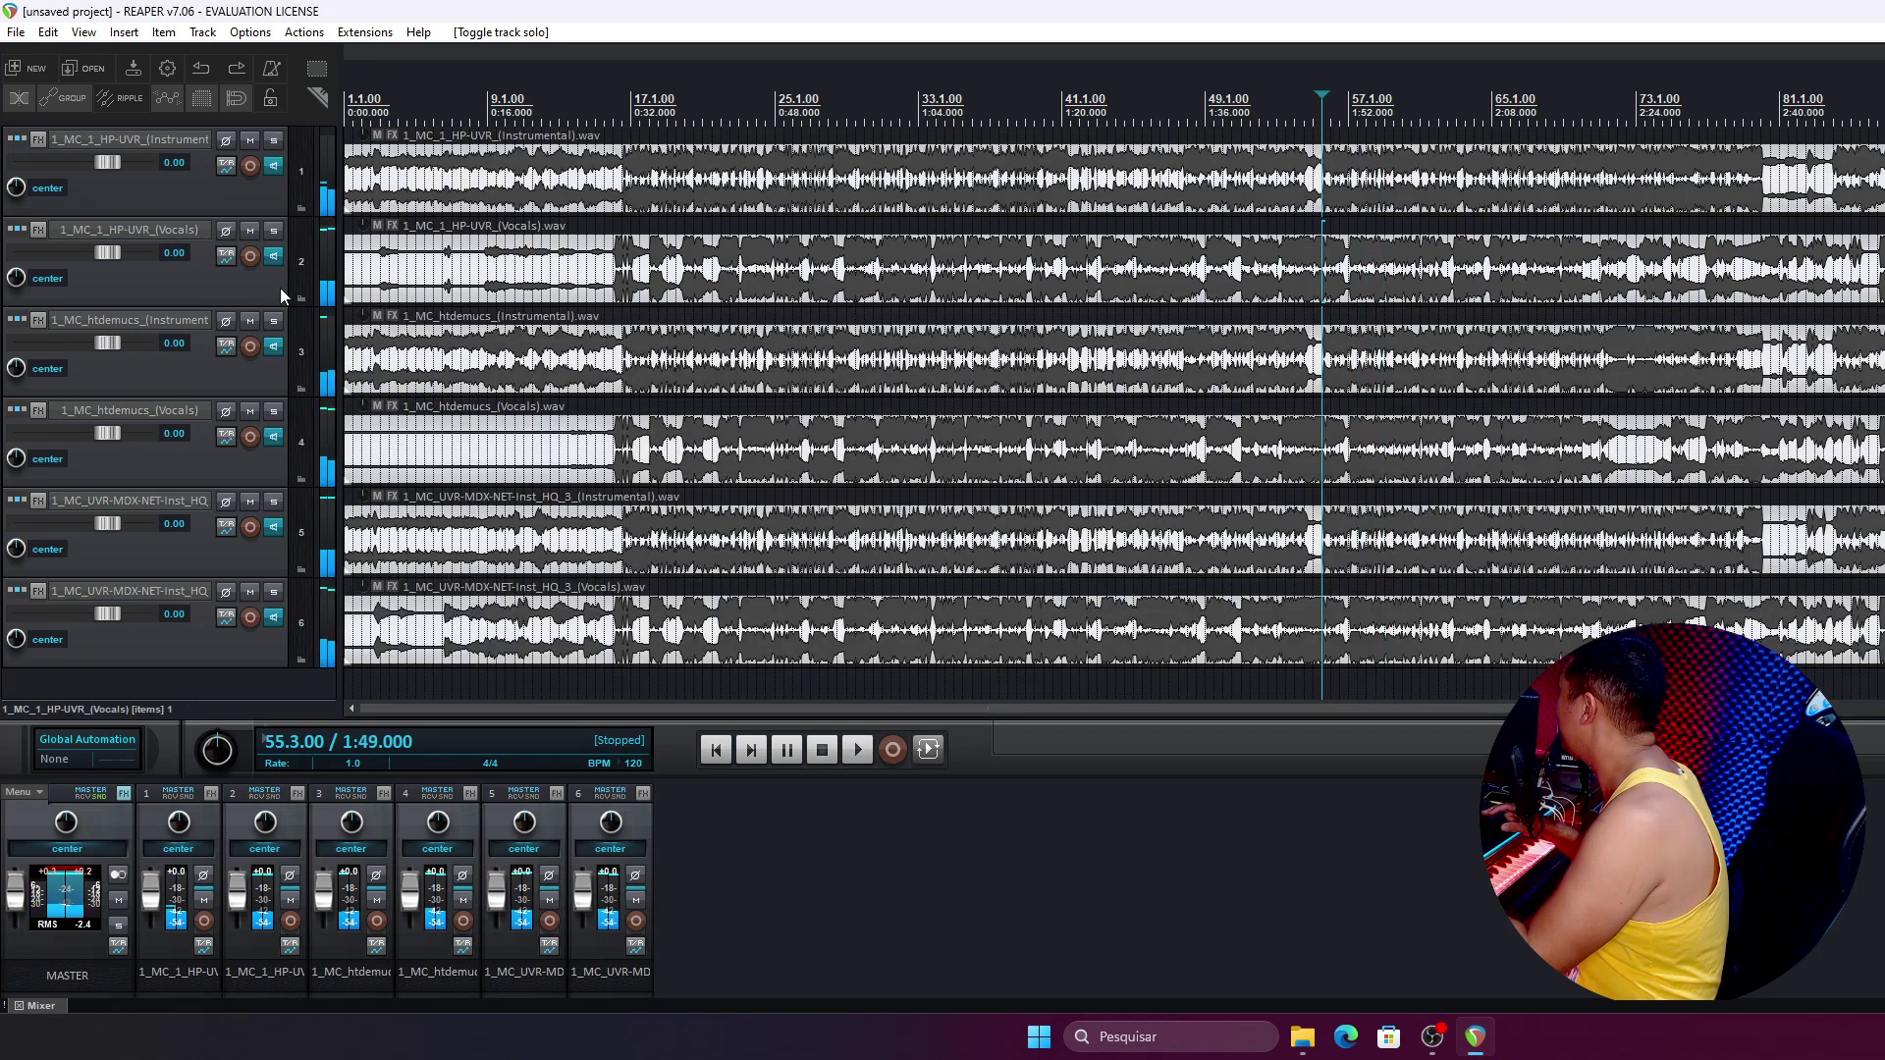
Step: Play the soloed 1_MC_htdemucs instrumental and vocals from 1:49, isolate the vocals during playback, then solo the instrumental again
left_click(273, 321)
left_click(273, 412)
key("space")
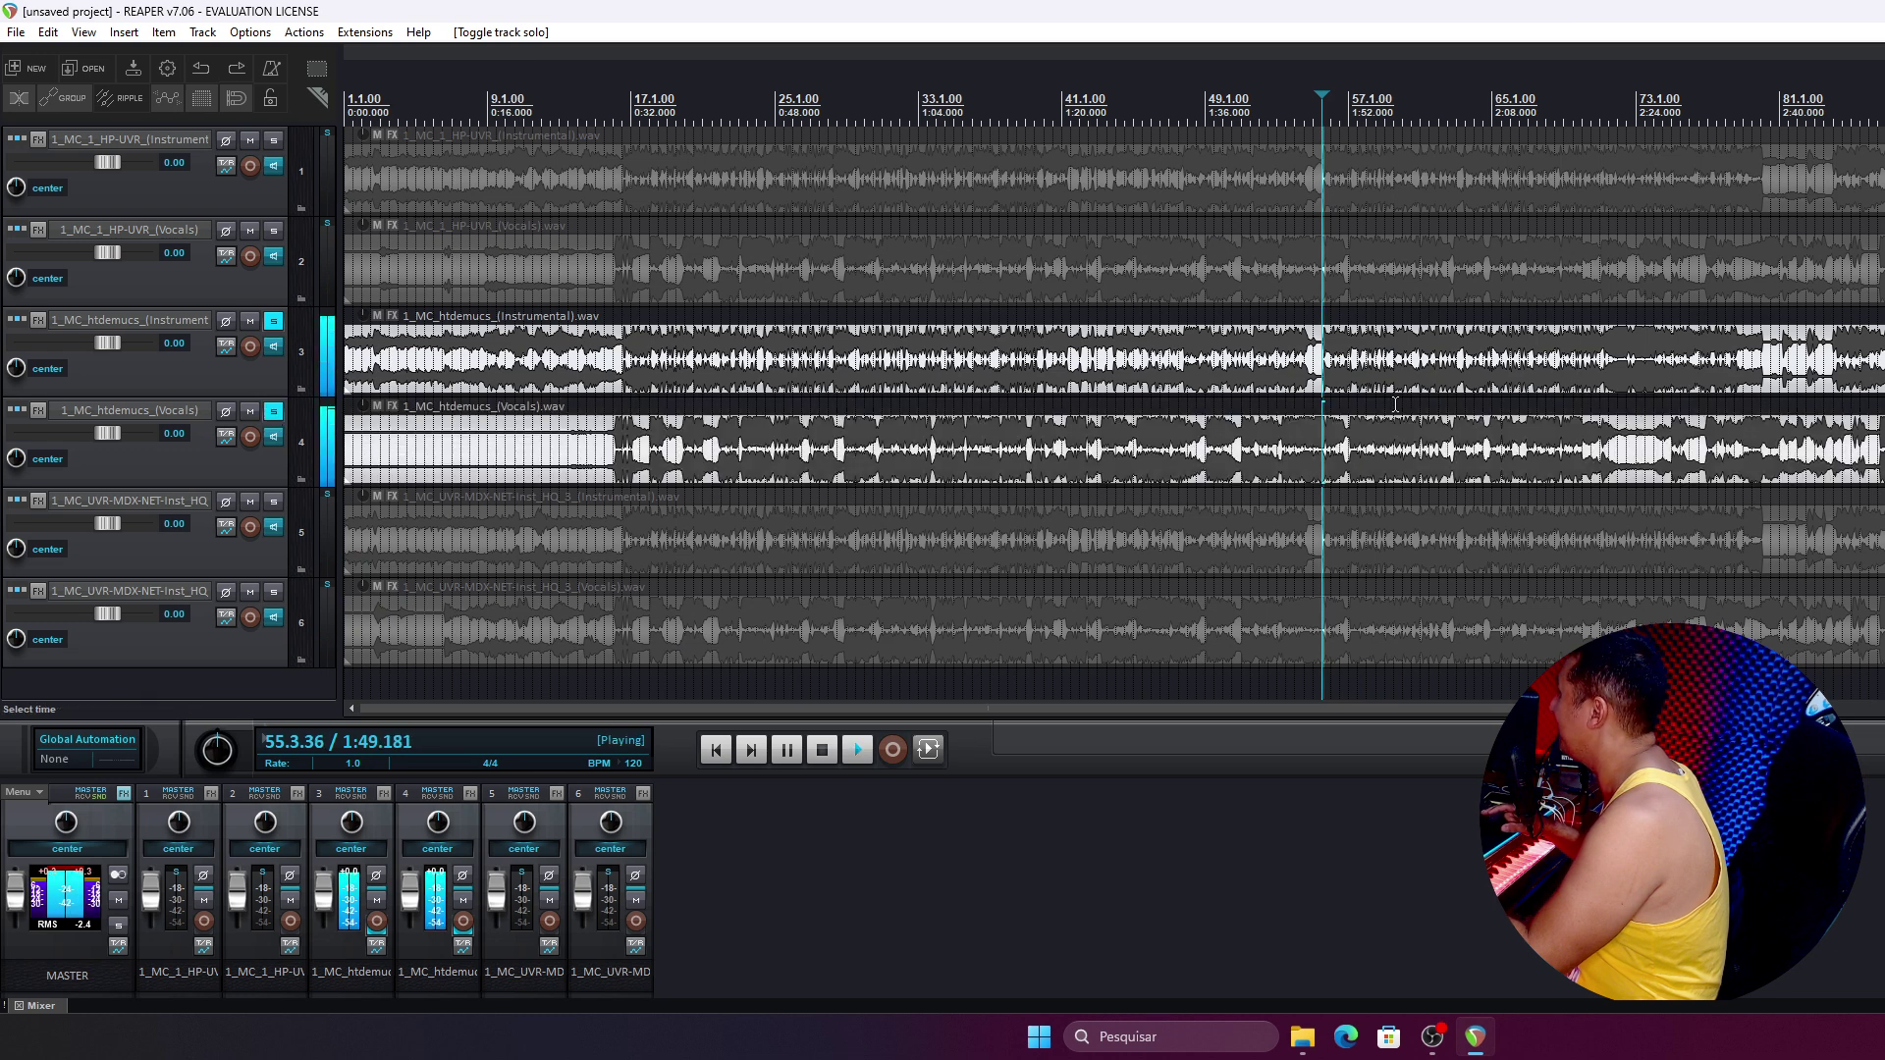
left_click(273, 322)
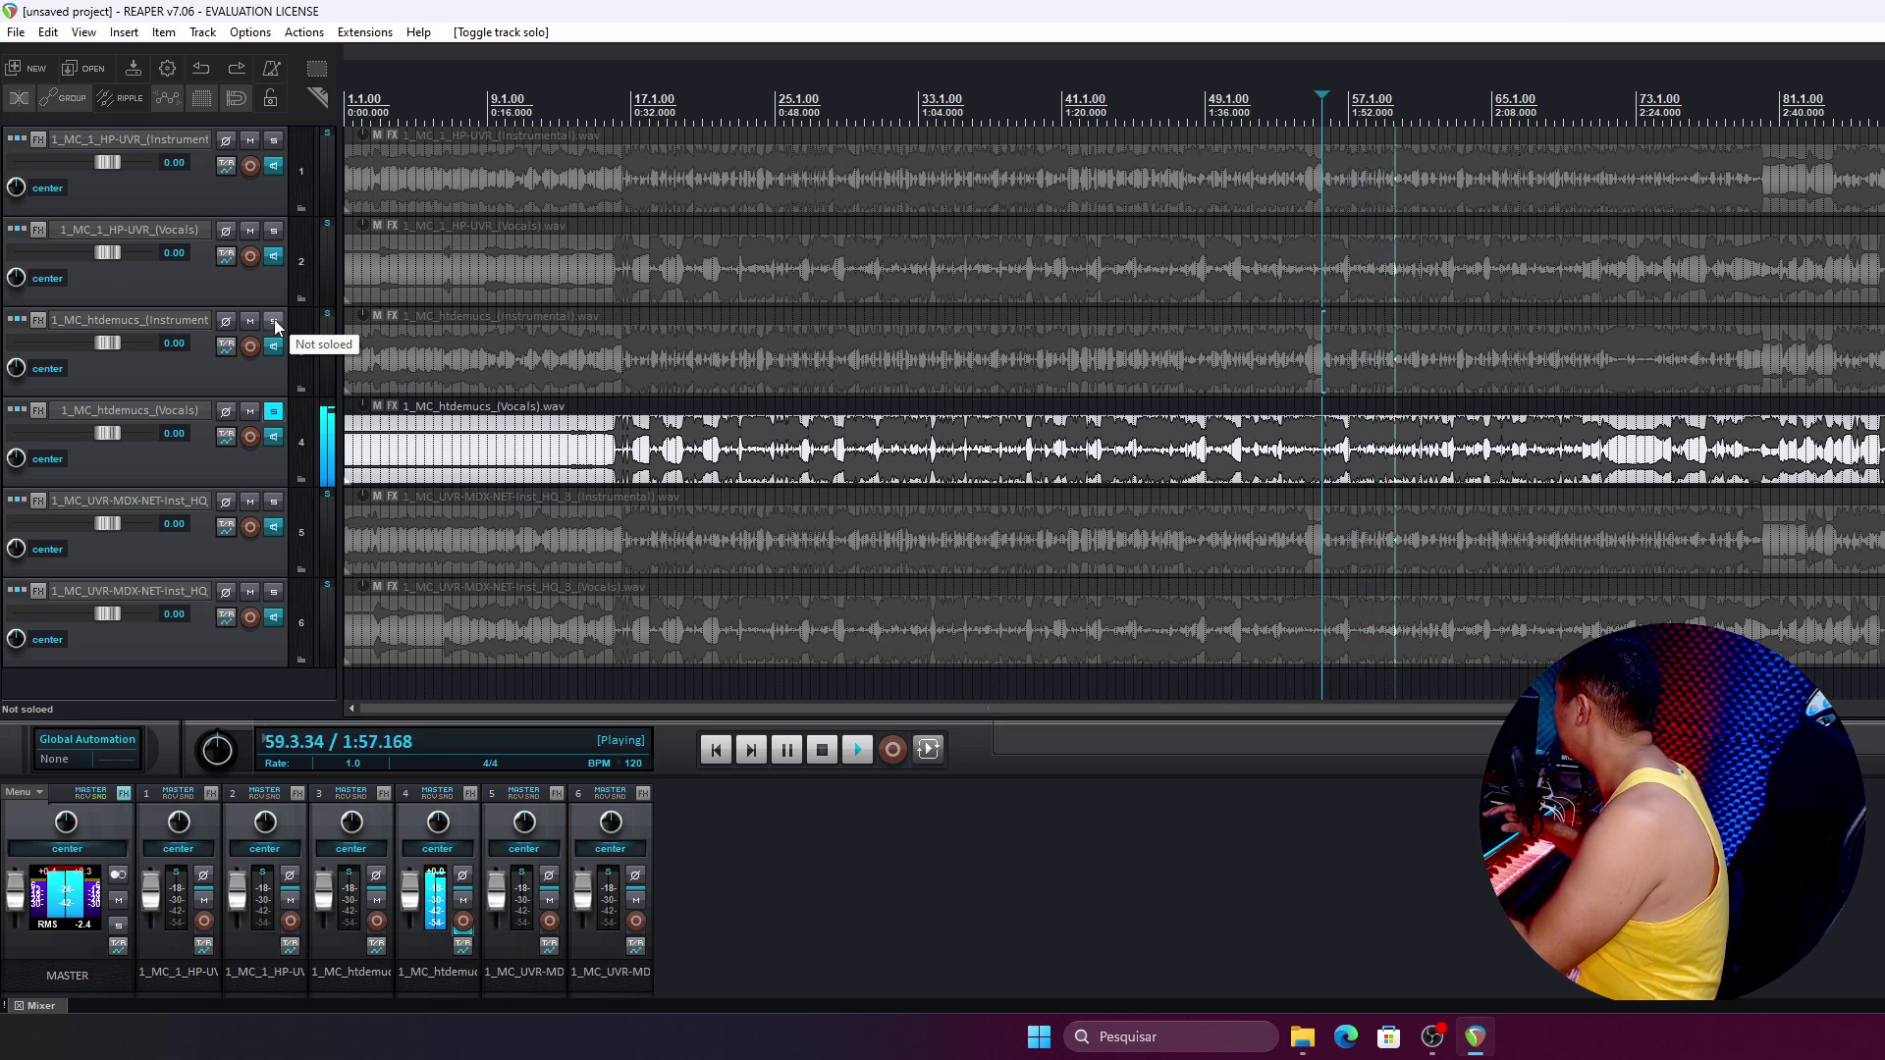
left_click(273, 321)
Step: Play both UVR-MDX-NET-Inst_HQ_3 stems with the htdemucs instrumental from 1:49, leaving out the htdemucs vocals, then unsolo the MDX-NET vocals
left_click(273, 501)
left_click(274, 594)
left_click(273, 412)
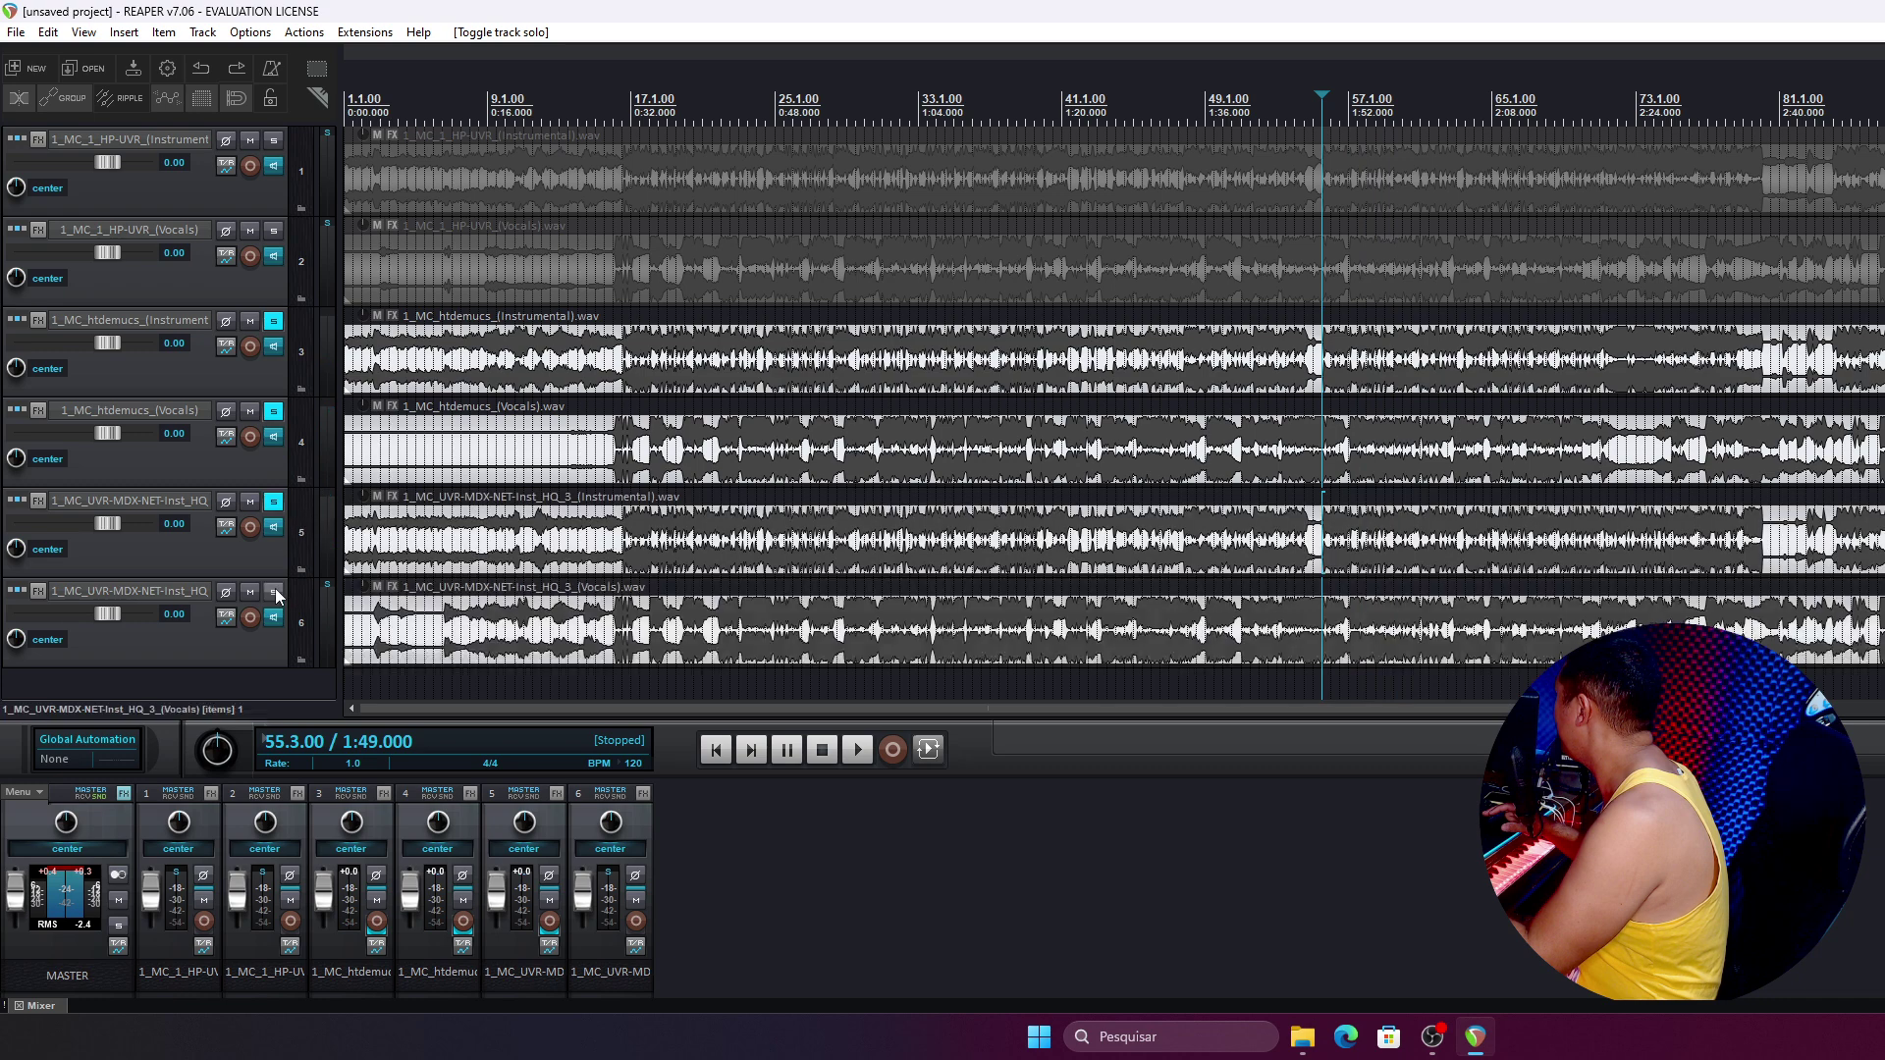
key("space")
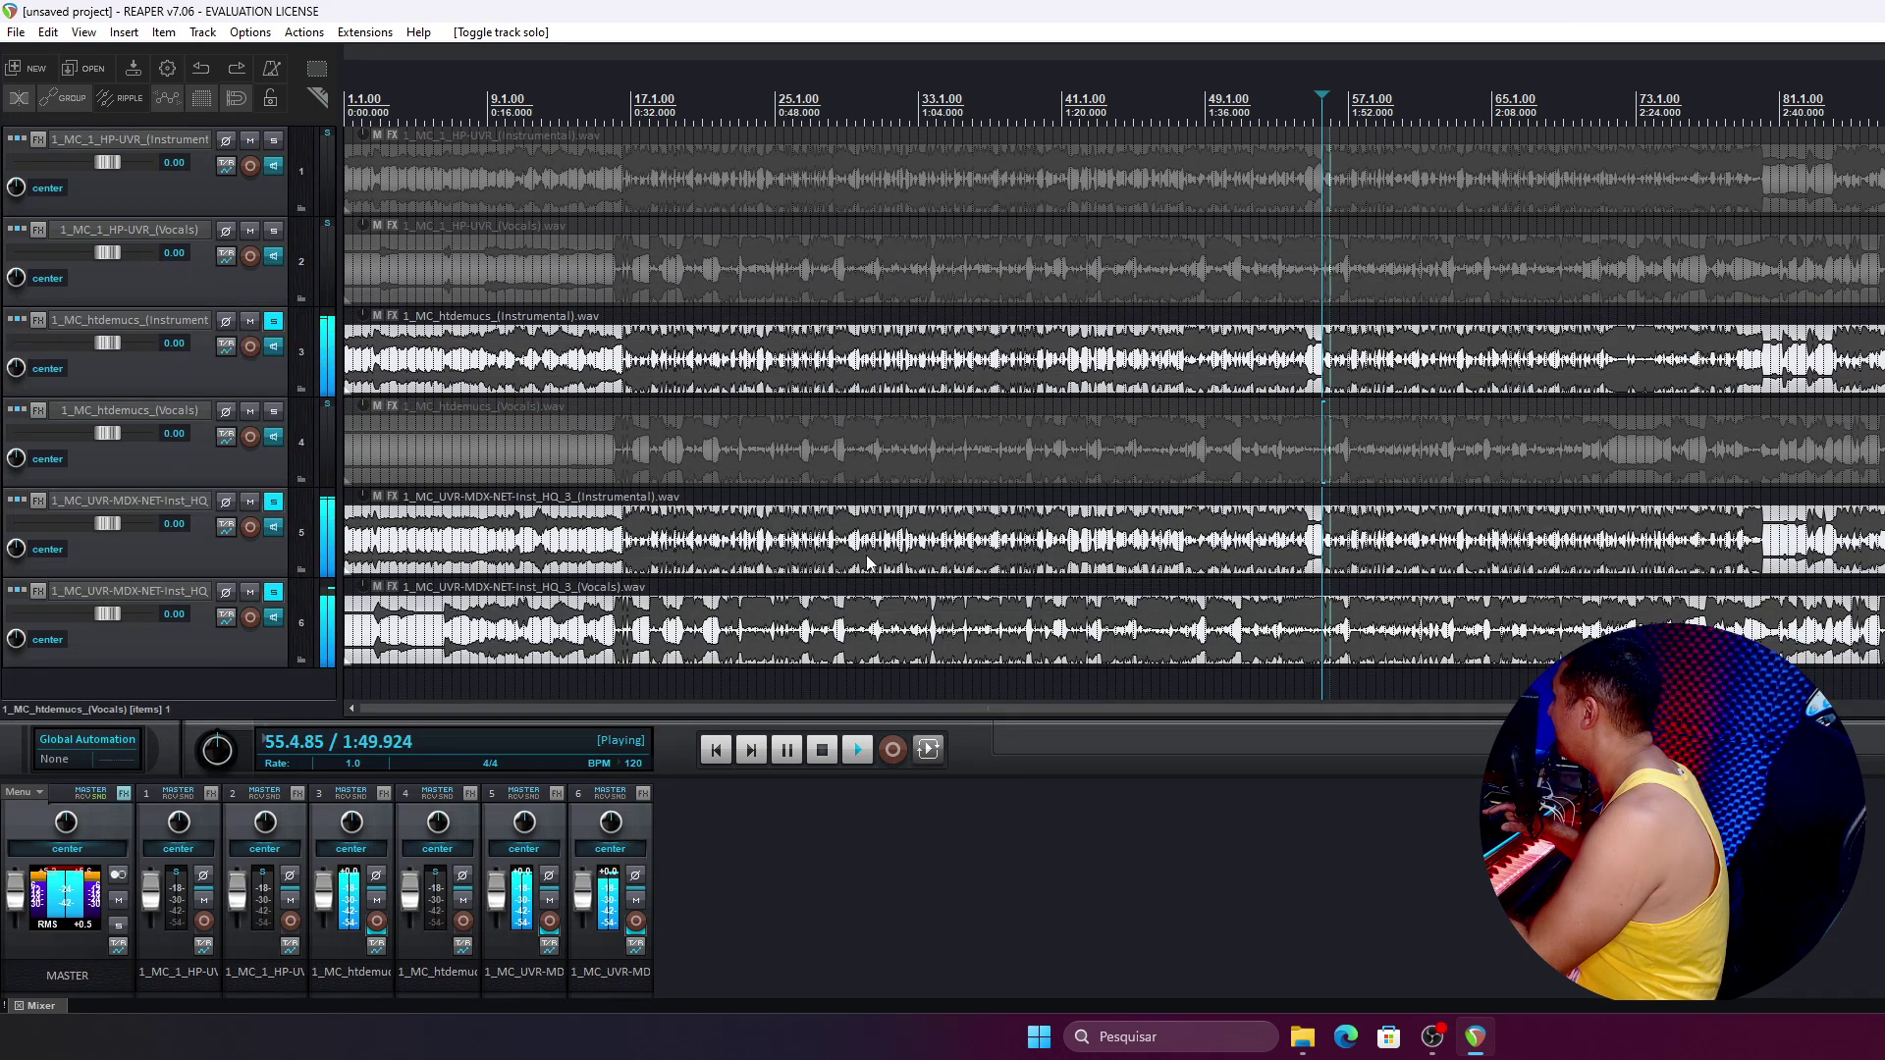
left_click(276, 593)
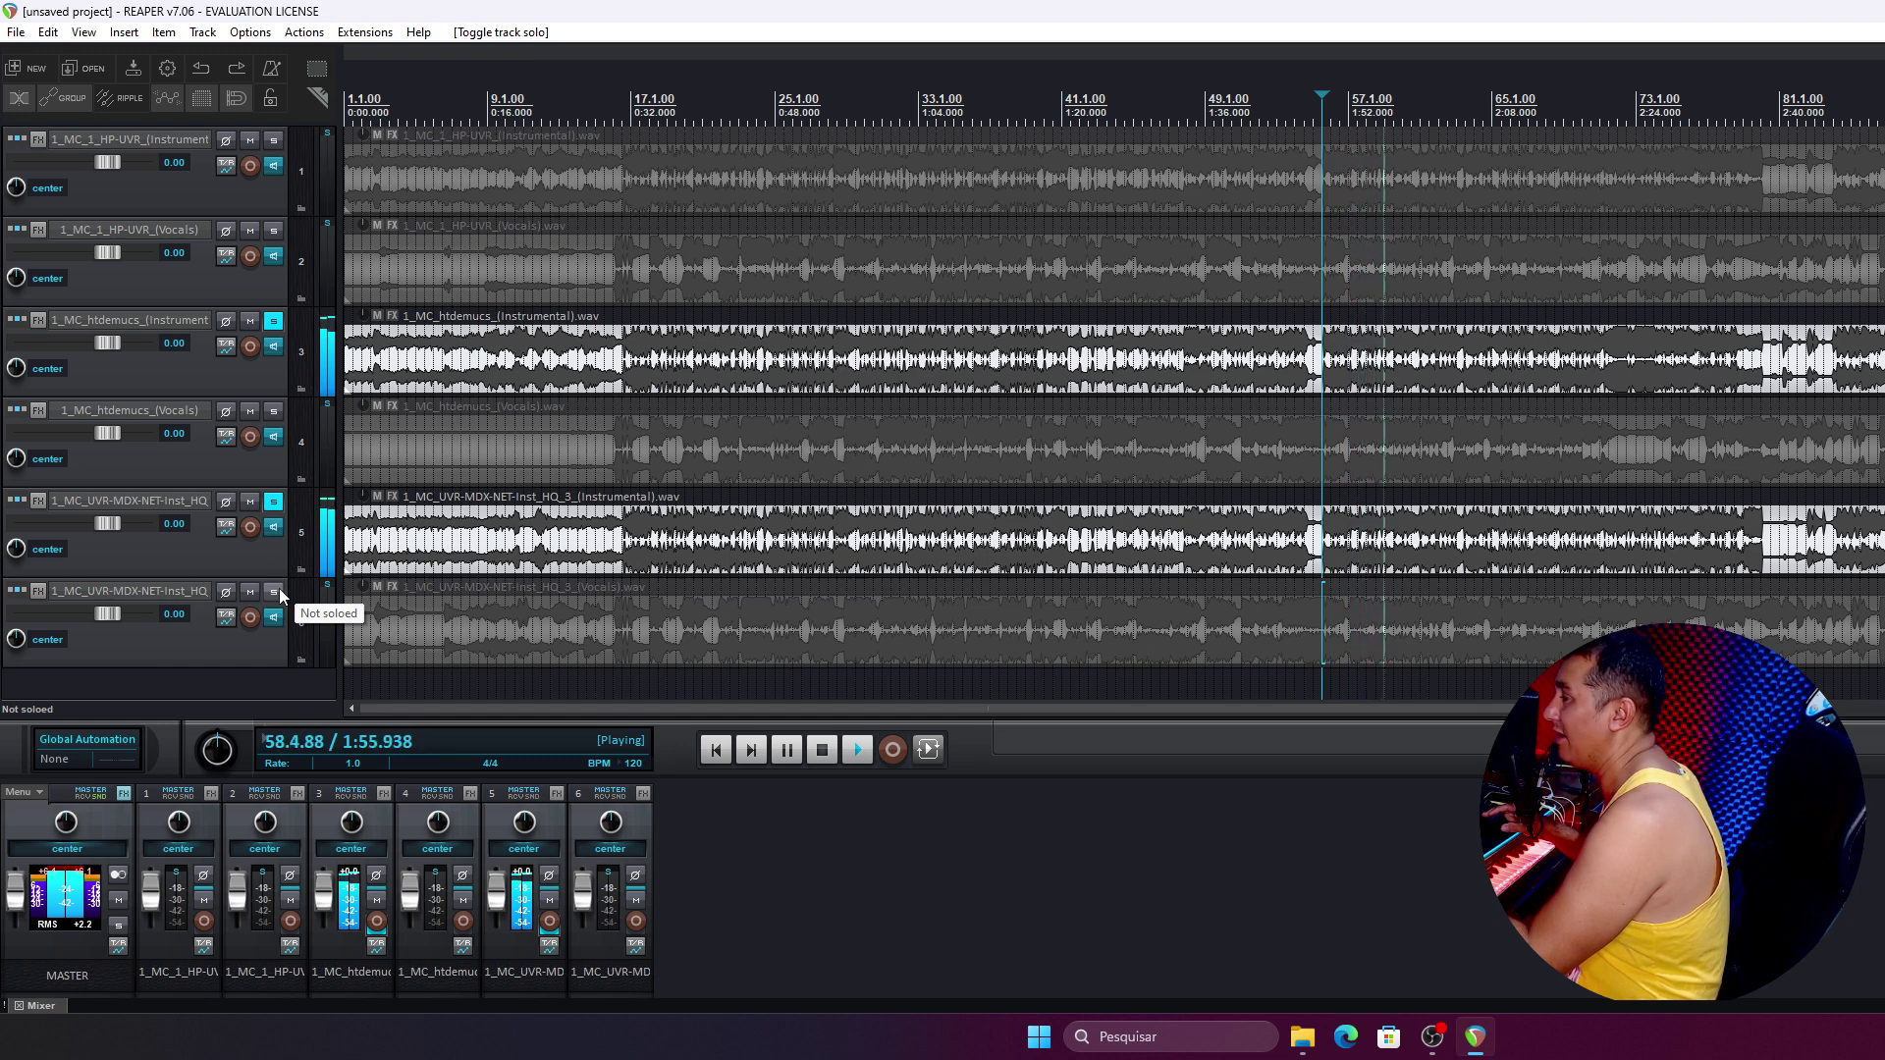
Step: Audition the UVR-MDX-NET-Inst_HQ_3 vocals with the htdemucs instrumental from 1:49, without the MDX-NET instrumental, then stop playback
key("space")
left_click(277, 592)
left_click(276, 503)
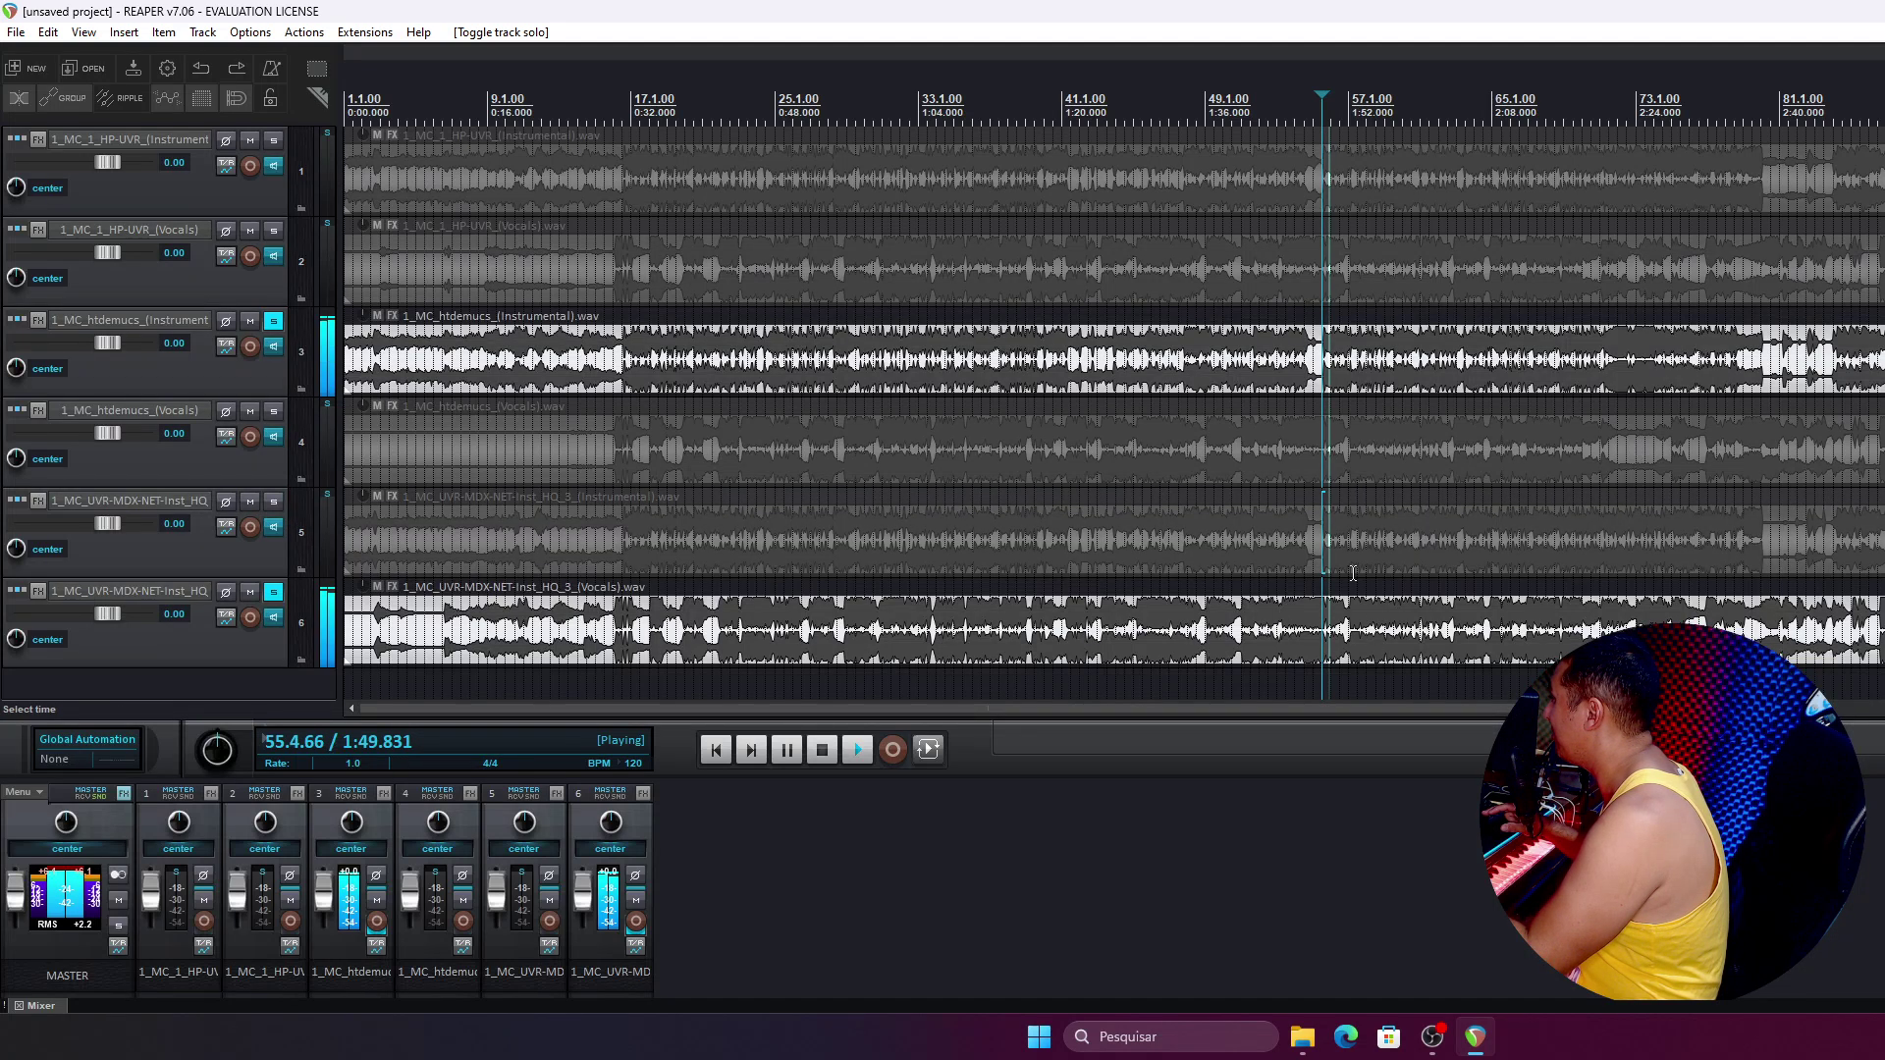
key("space")
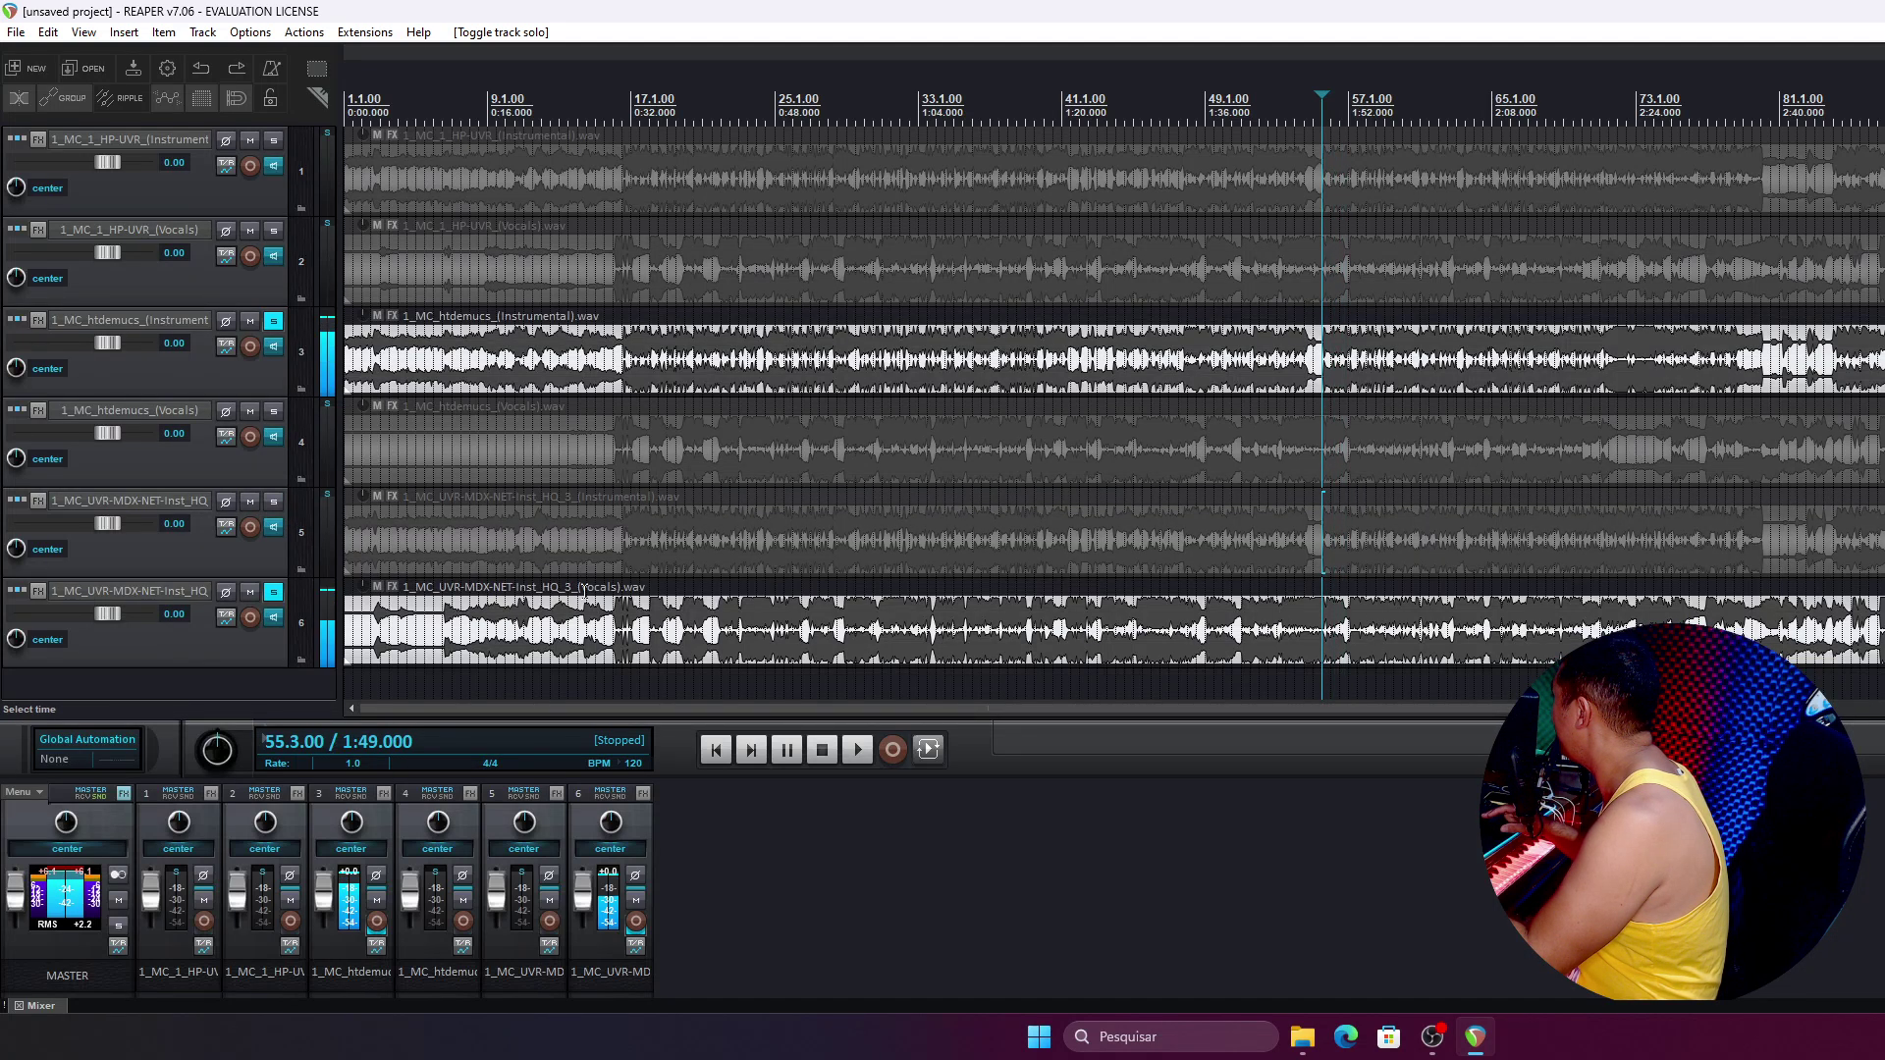
Step: Clear the solo on the UVR-MDX-NET-Inst_HQ_3 vocals and close REAPER without saving the project
left_click(273, 592)
key("alt+F4")
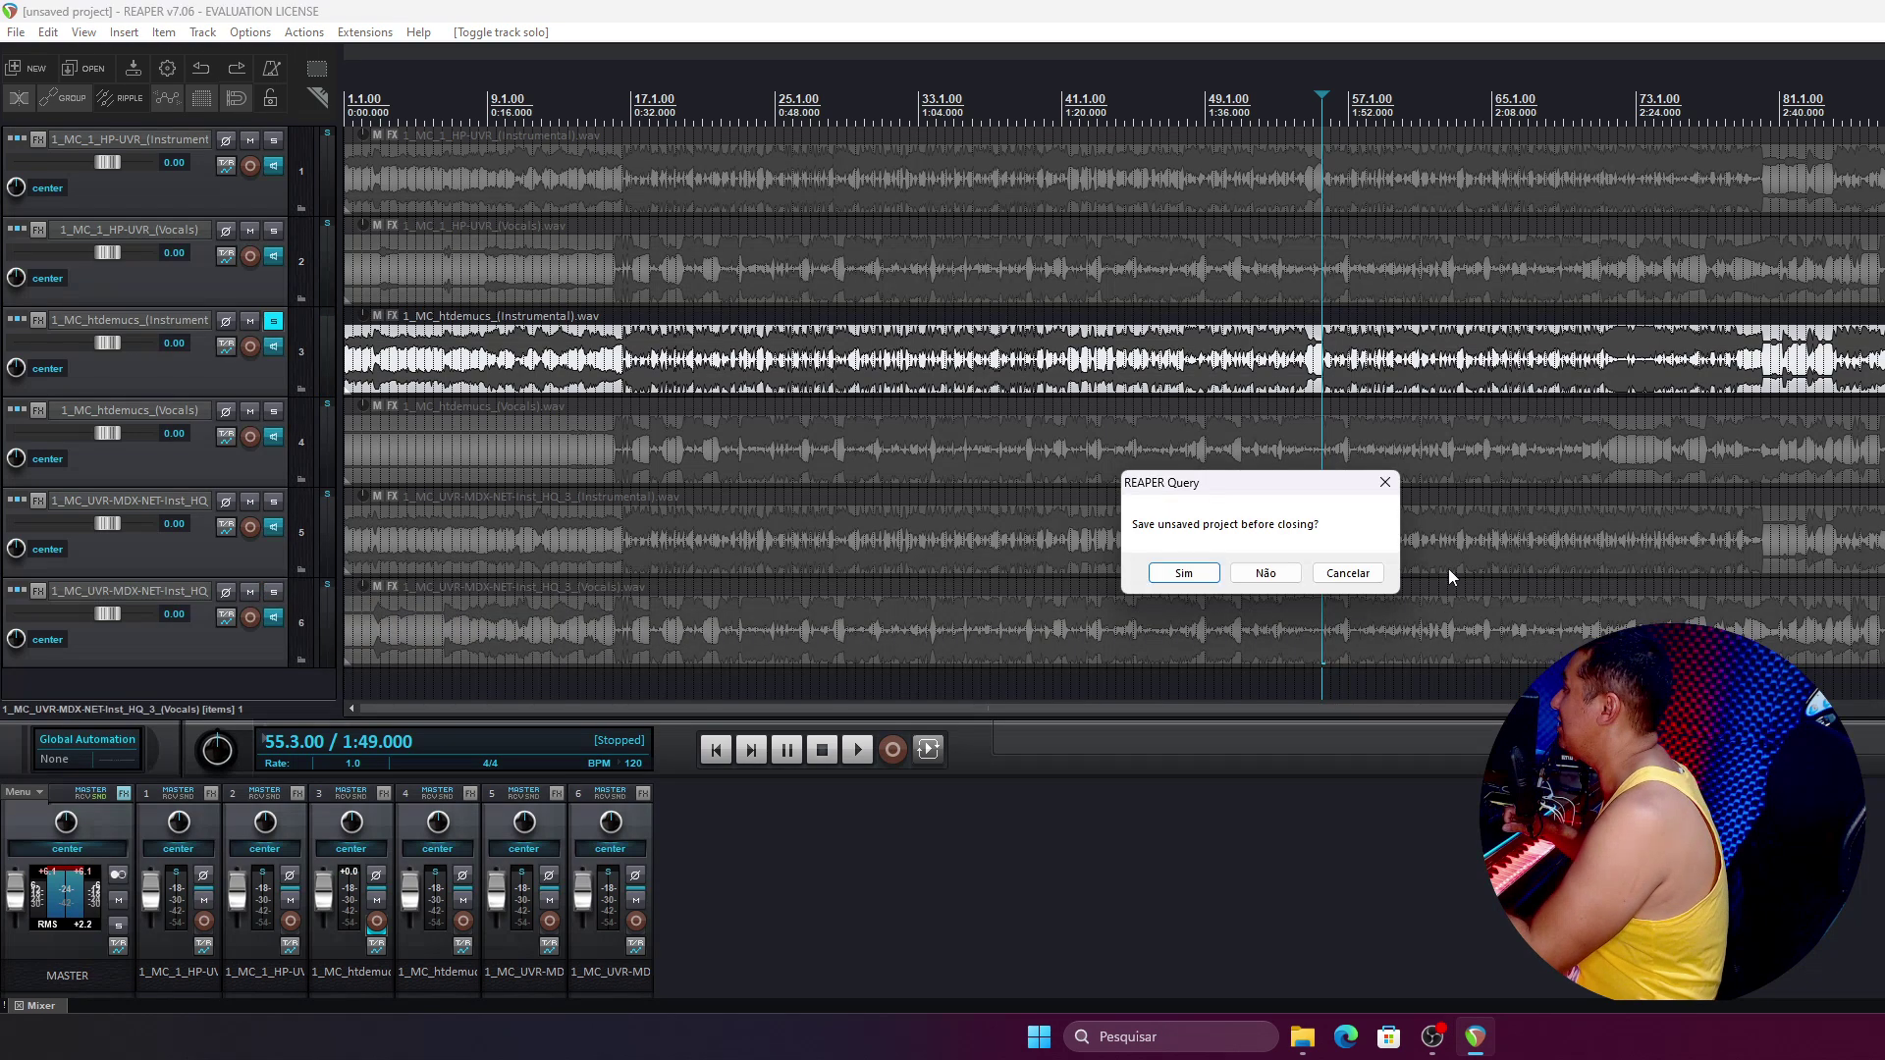
left_click(1265, 577)
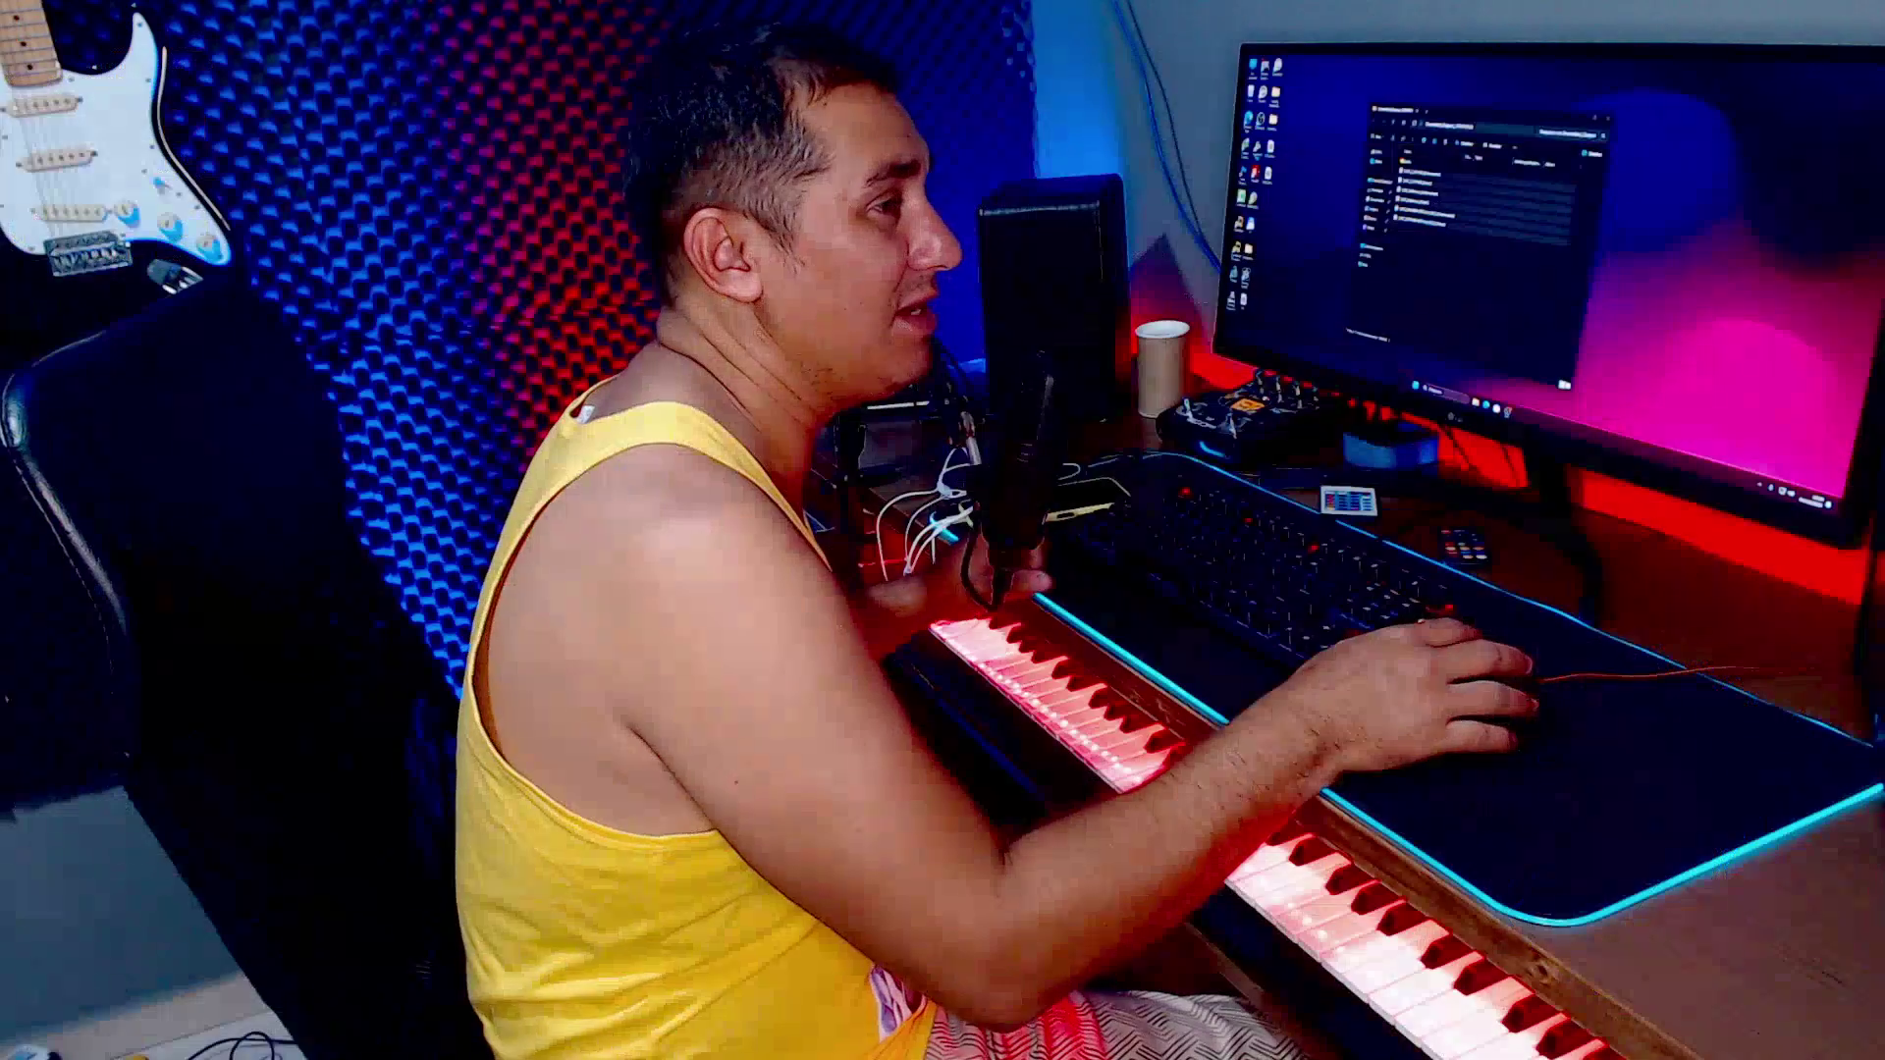